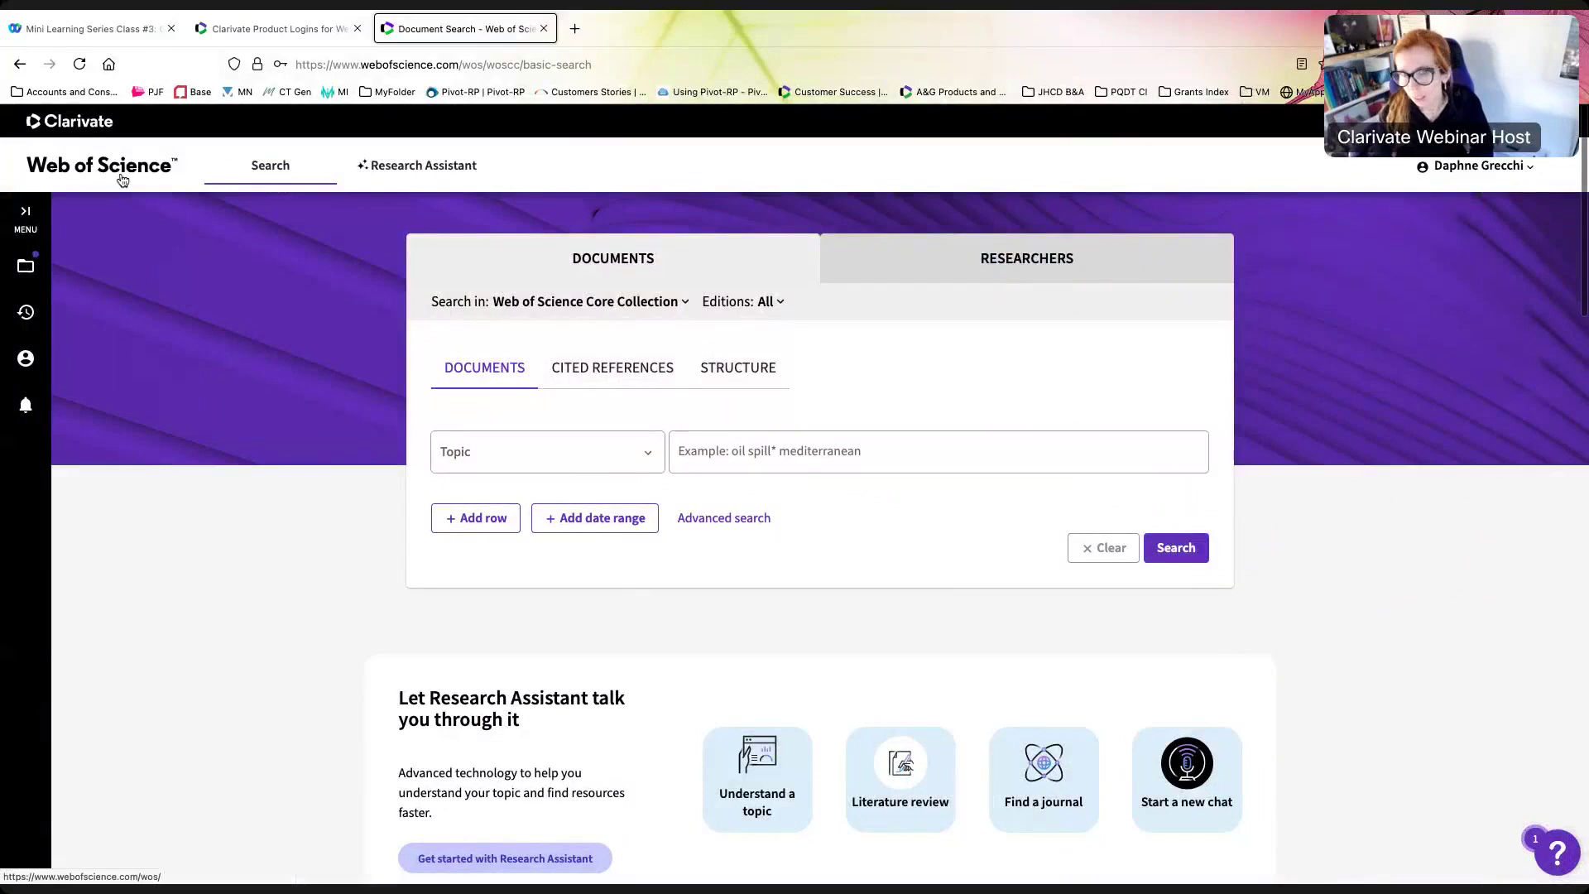
# Review the Grants Index description in the list of databases available for document searches
pyautogui.click(683, 303)
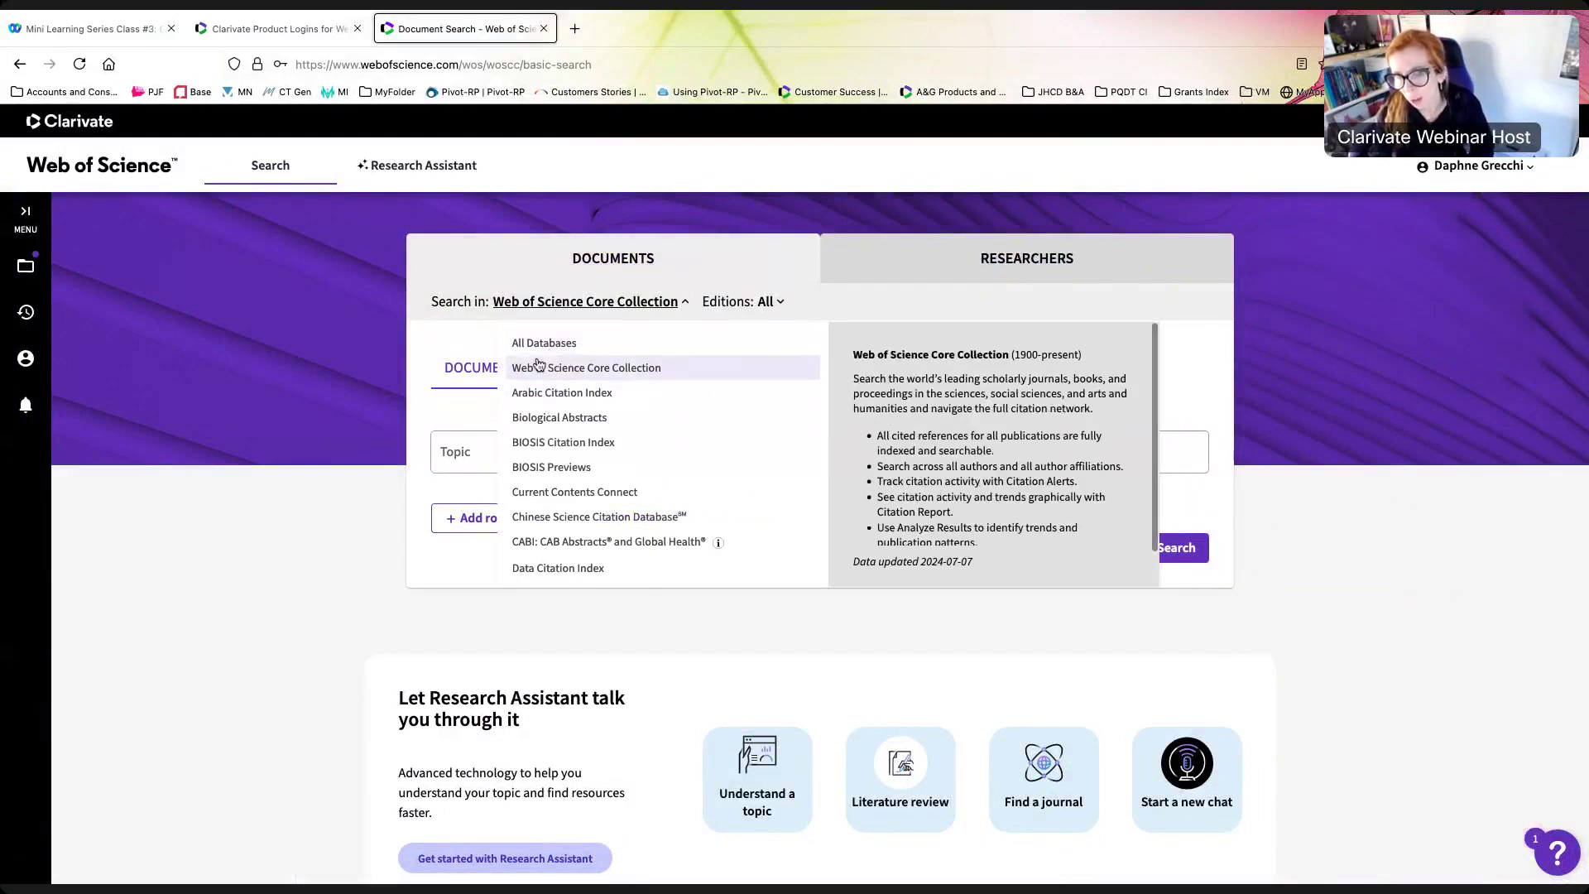
pyautogui.scroll(-3, 538, 364)
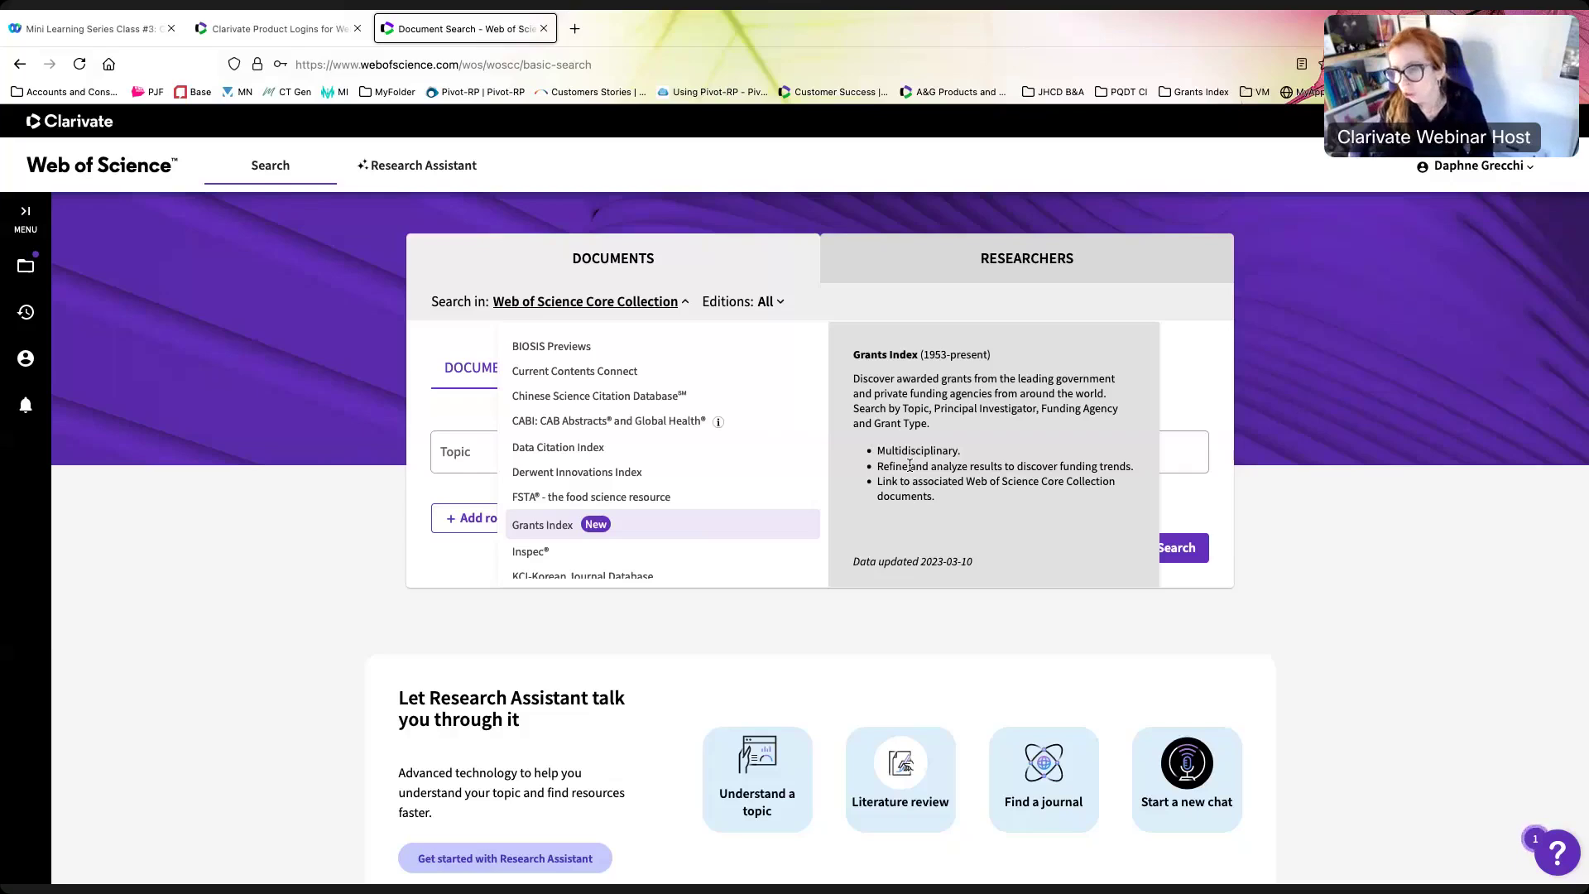
pyautogui.scroll(-1, 910, 465)
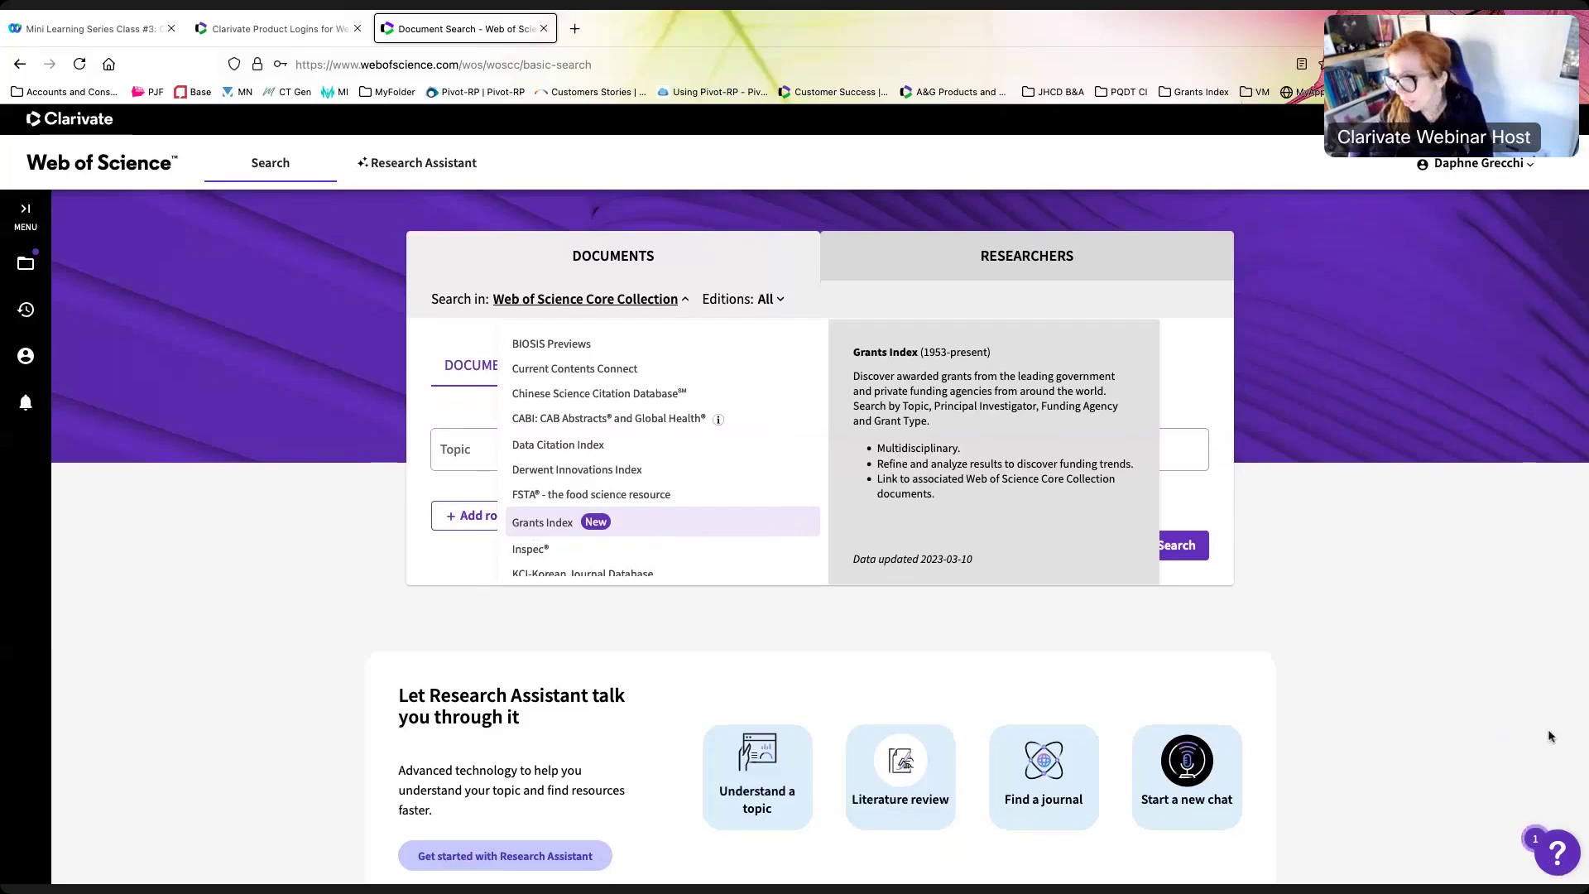
# Browse the 2024 release notes under Product updates in the help resources, and close them
pyautogui.click(1555, 860)
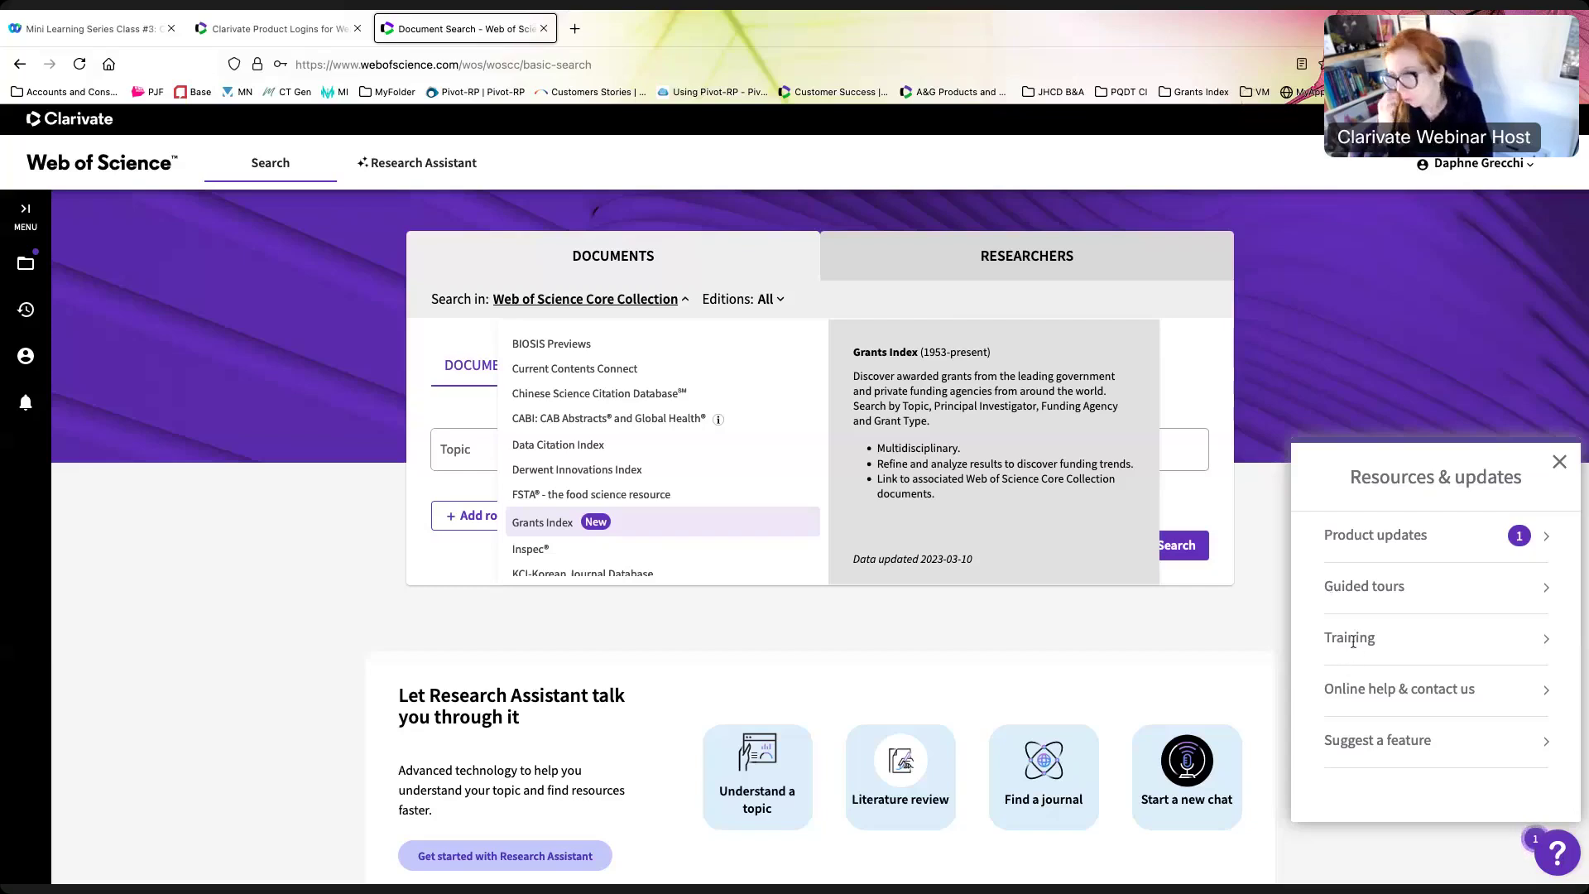
pyautogui.scroll(-1, 1351, 642)
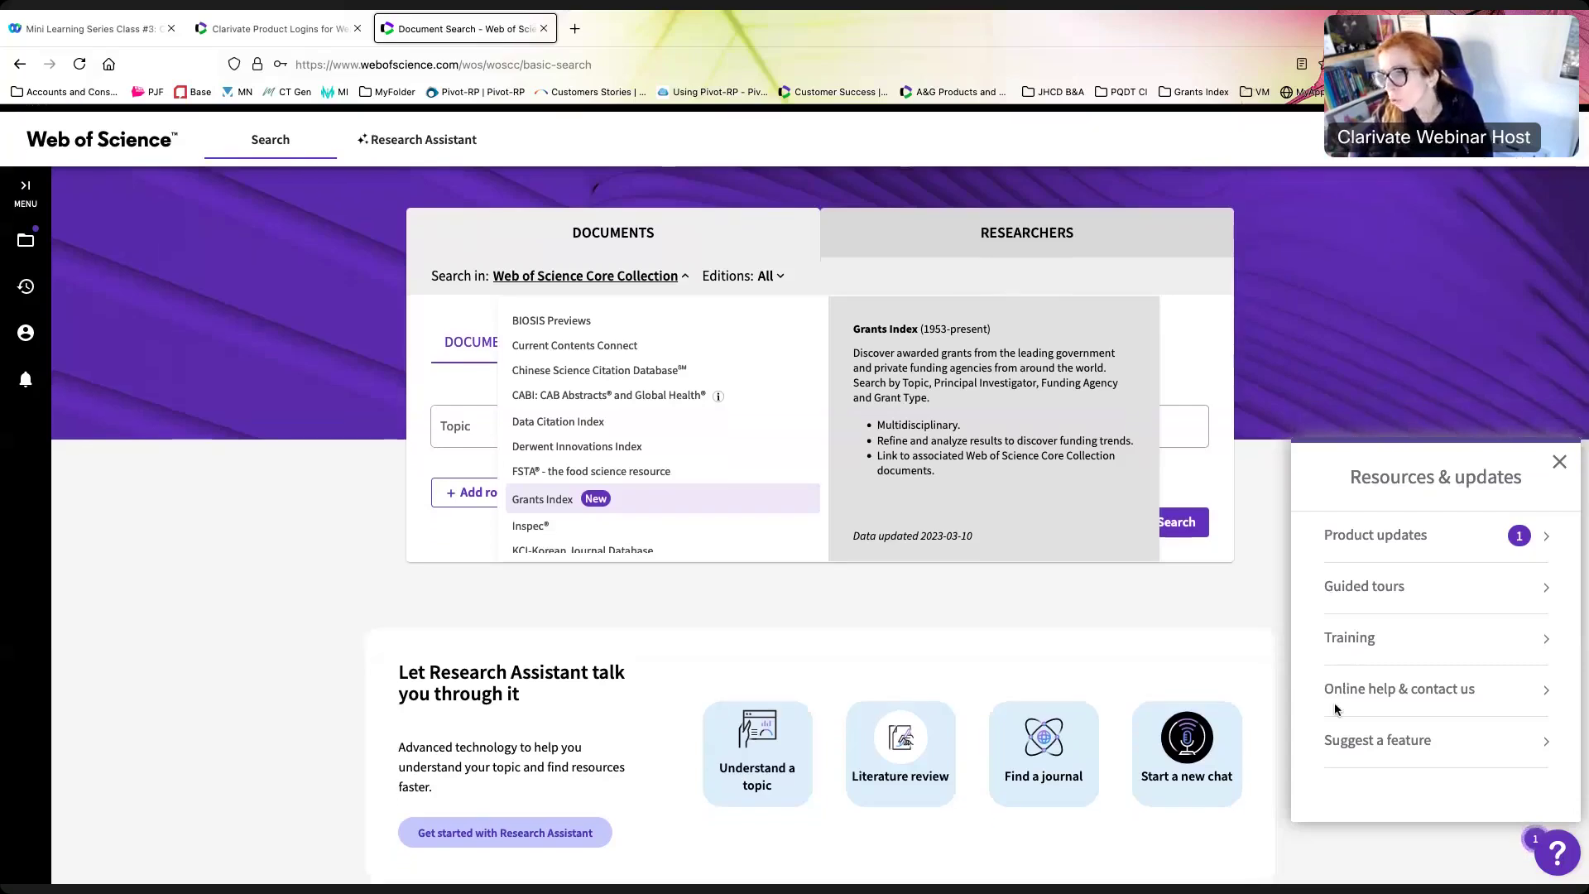
pyautogui.scroll(-1, 1357, 579)
pyautogui.scroll(1, 1355, 592)
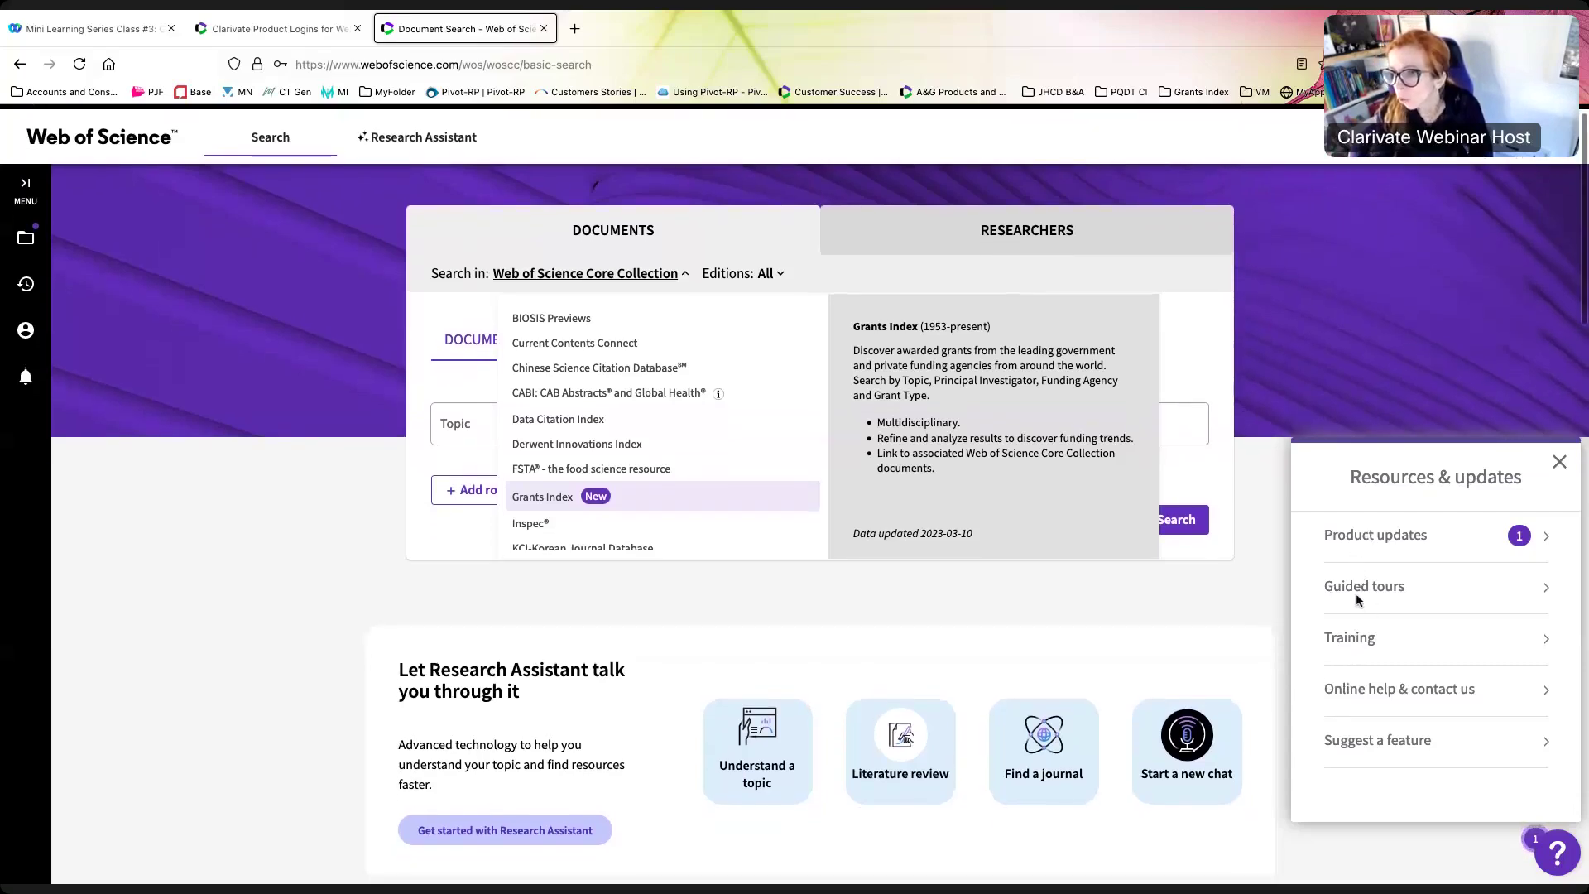
pyautogui.scroll(1, 1354, 629)
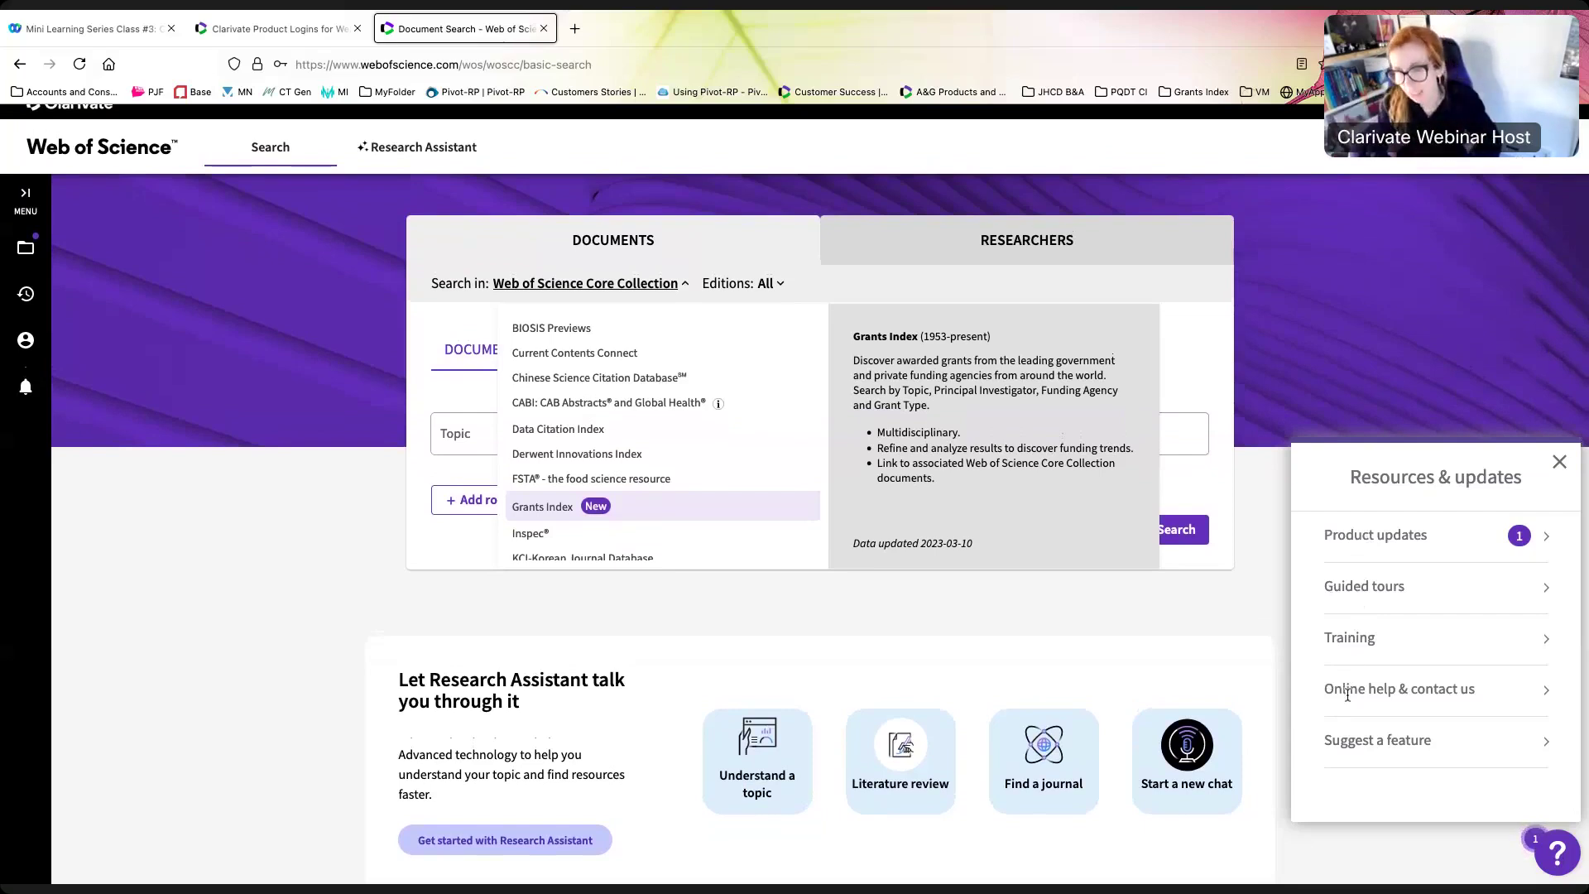
pyautogui.scroll(1, 1350, 530)
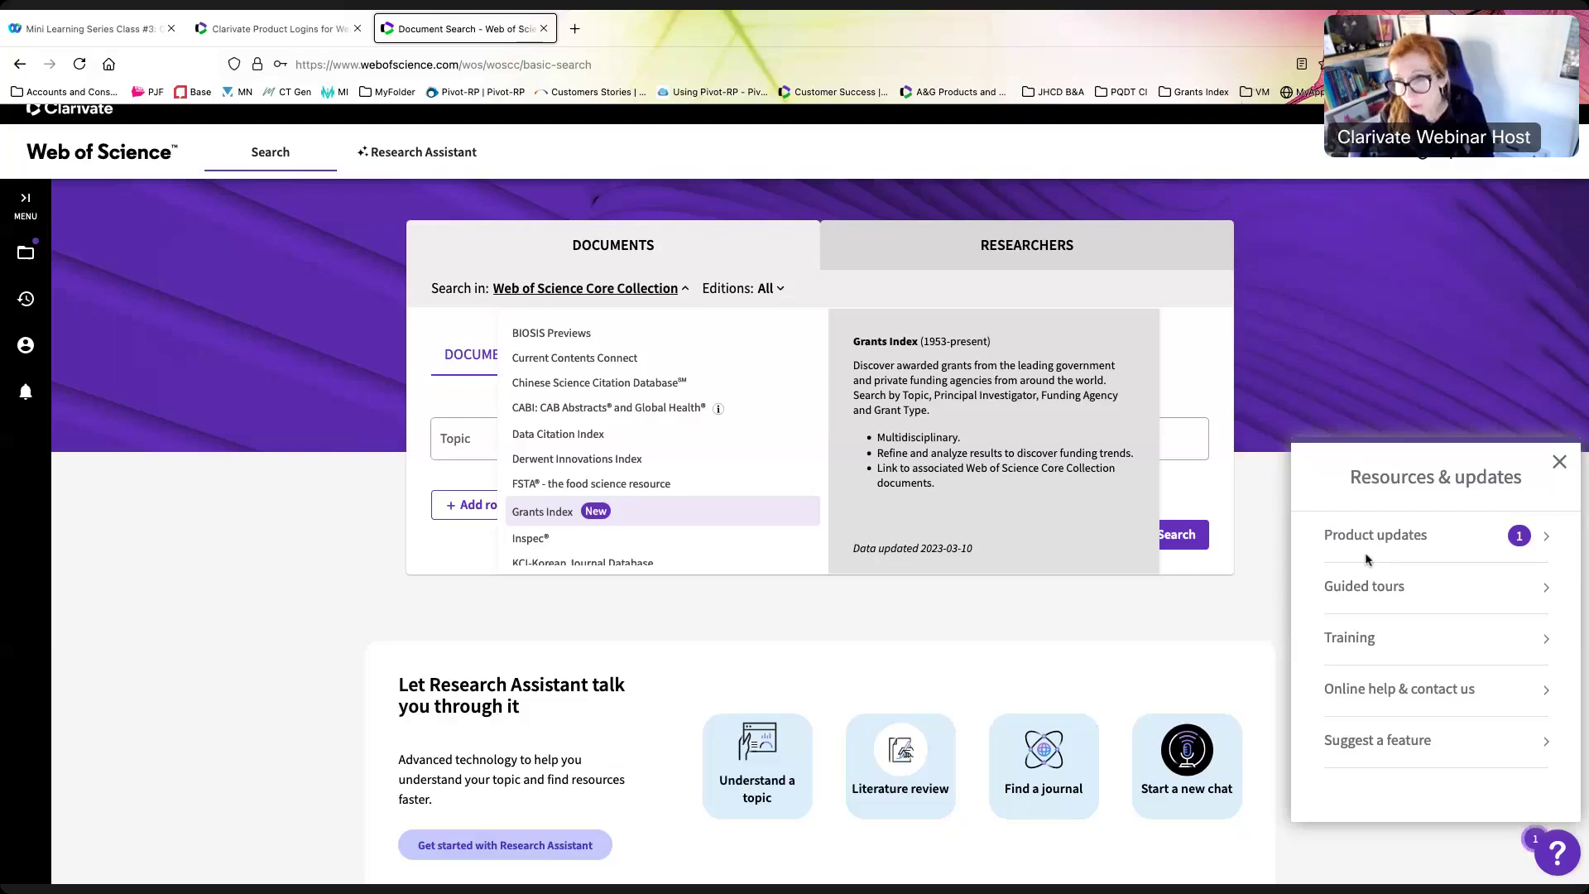
pyautogui.click(1544, 538)
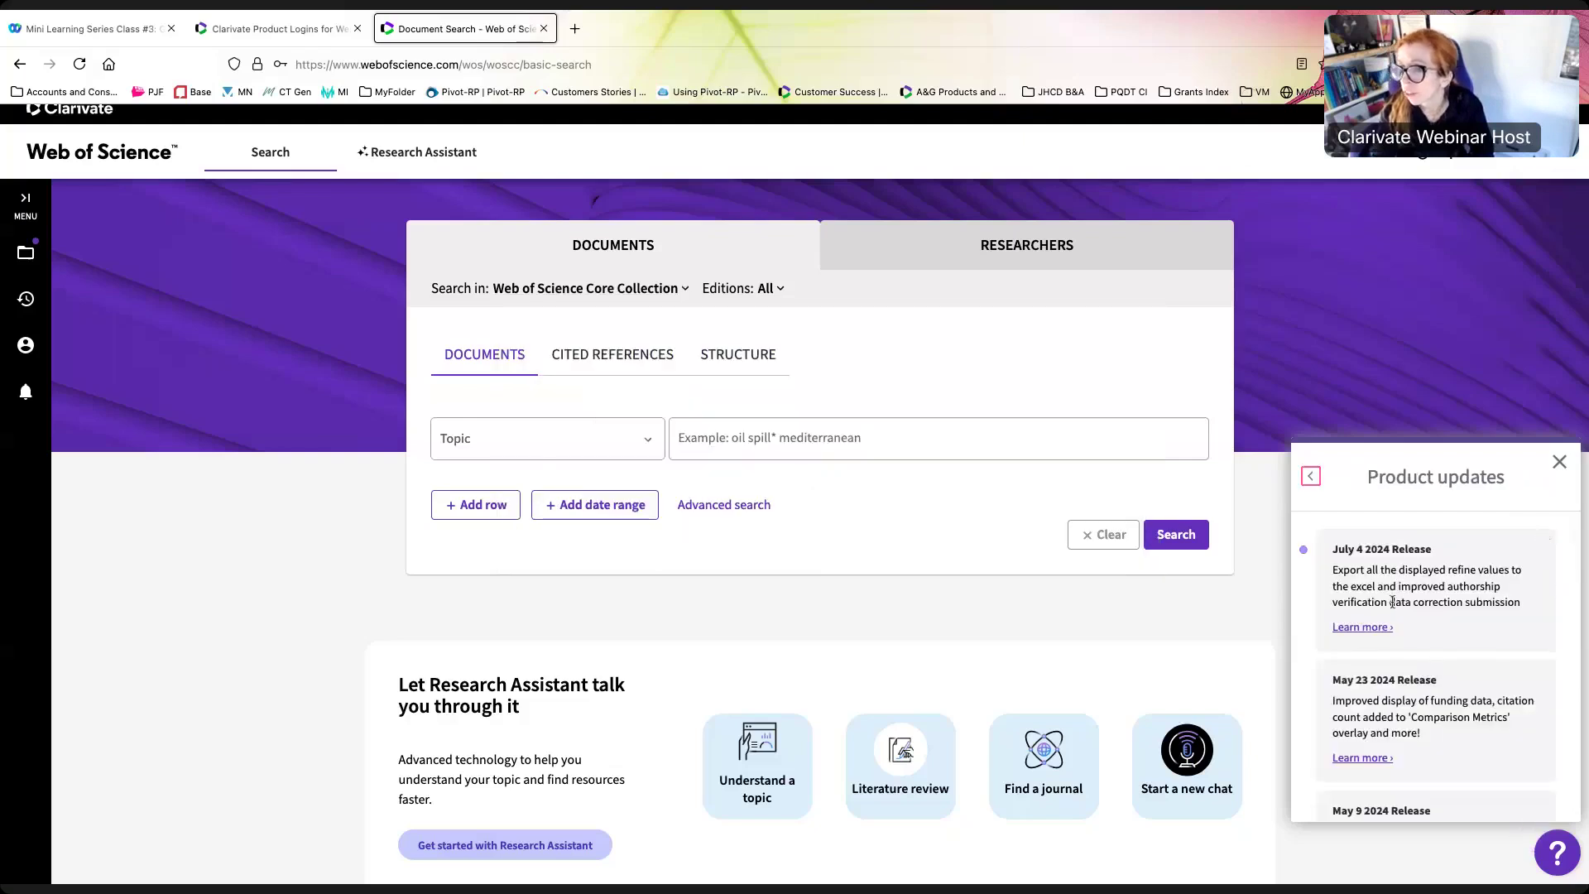
pyautogui.scroll(-3, 1392, 607)
pyautogui.scroll(-1, 1392, 607)
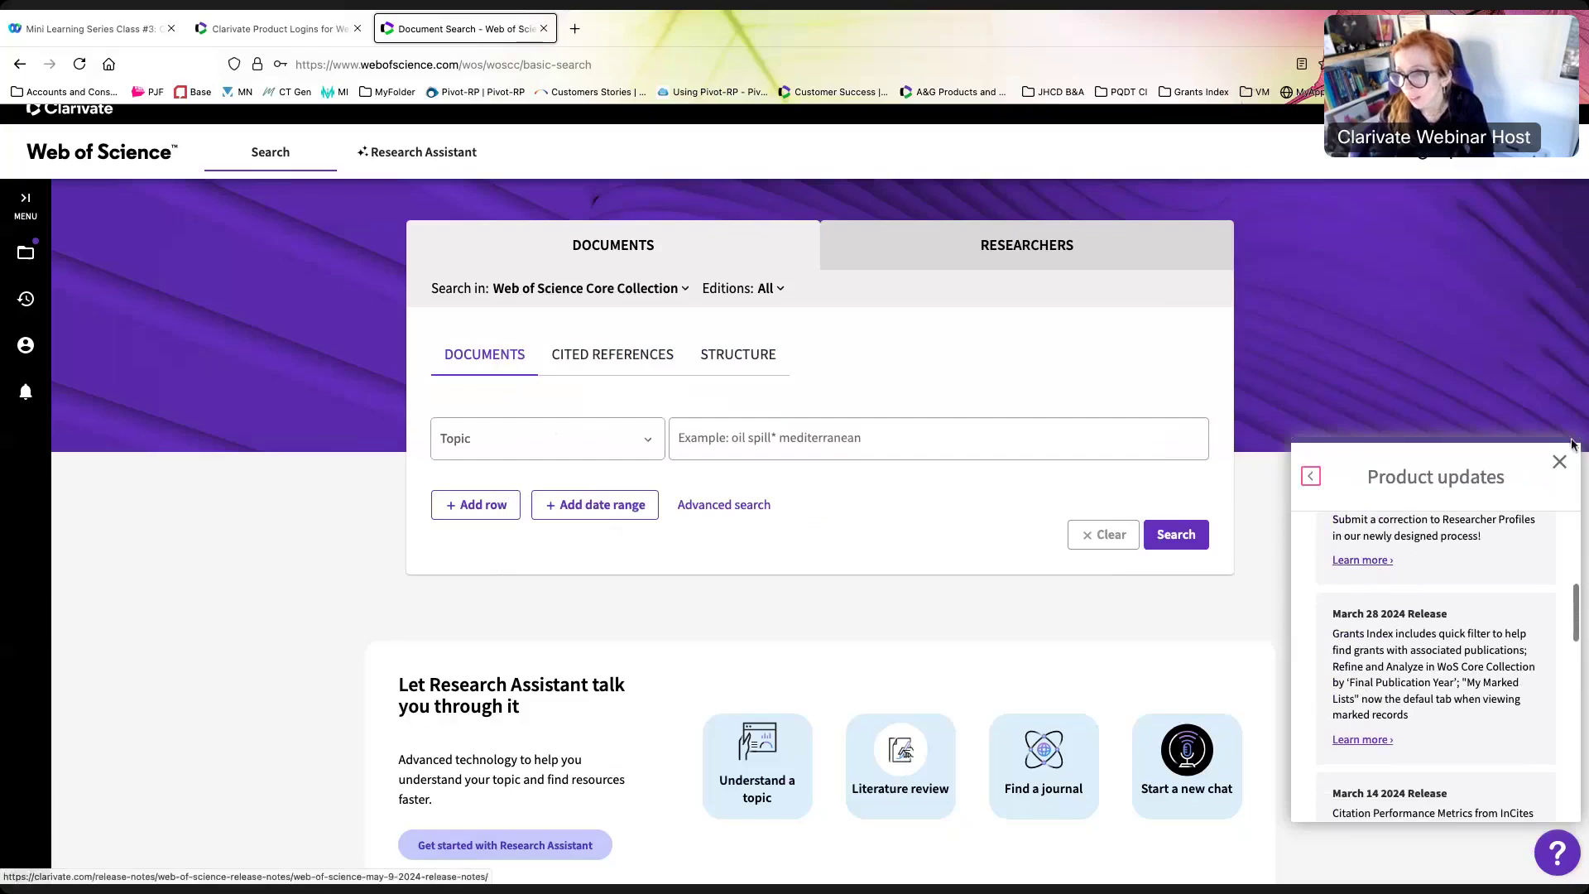
pyautogui.click(1557, 463)
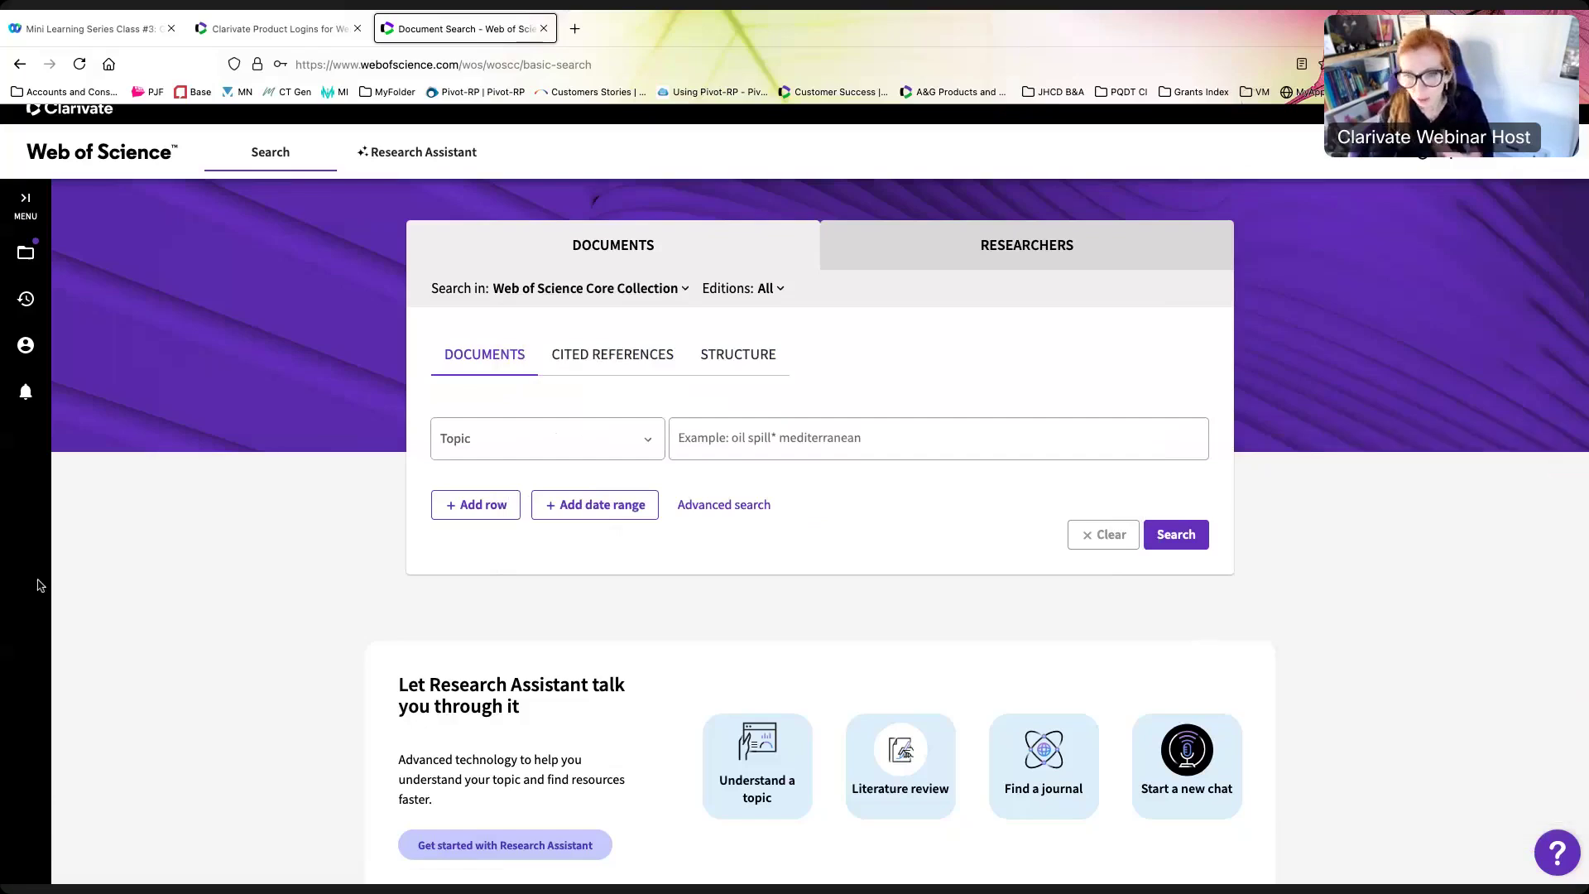
# Switch the document search from Web of Science Core Collection to the Grants Index database
pyautogui.click(562, 290)
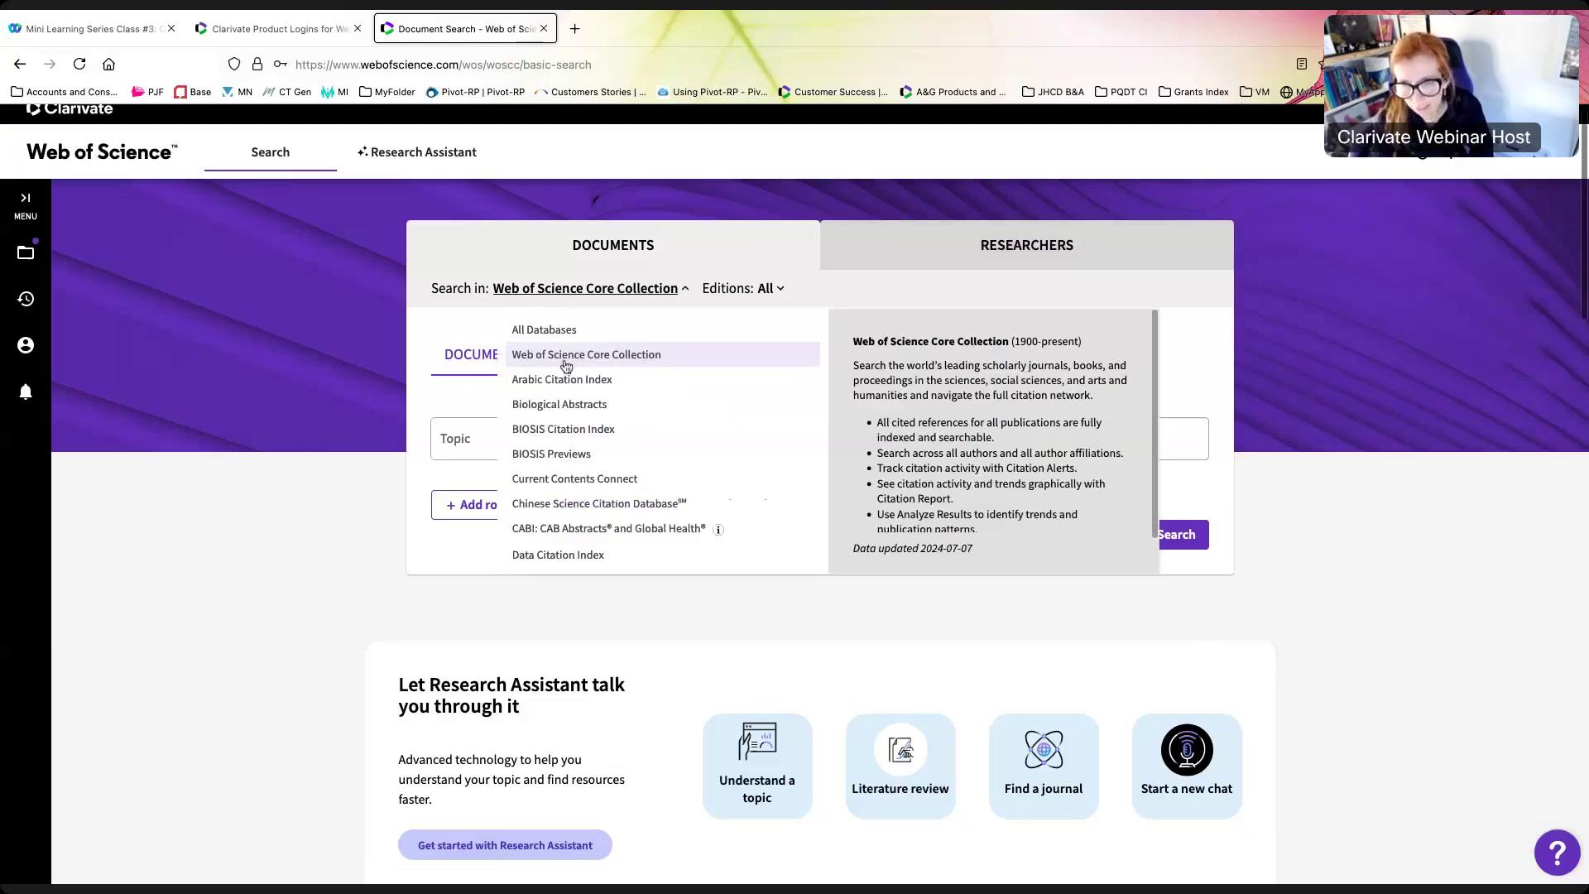
pyautogui.scroll(-3, 562, 414)
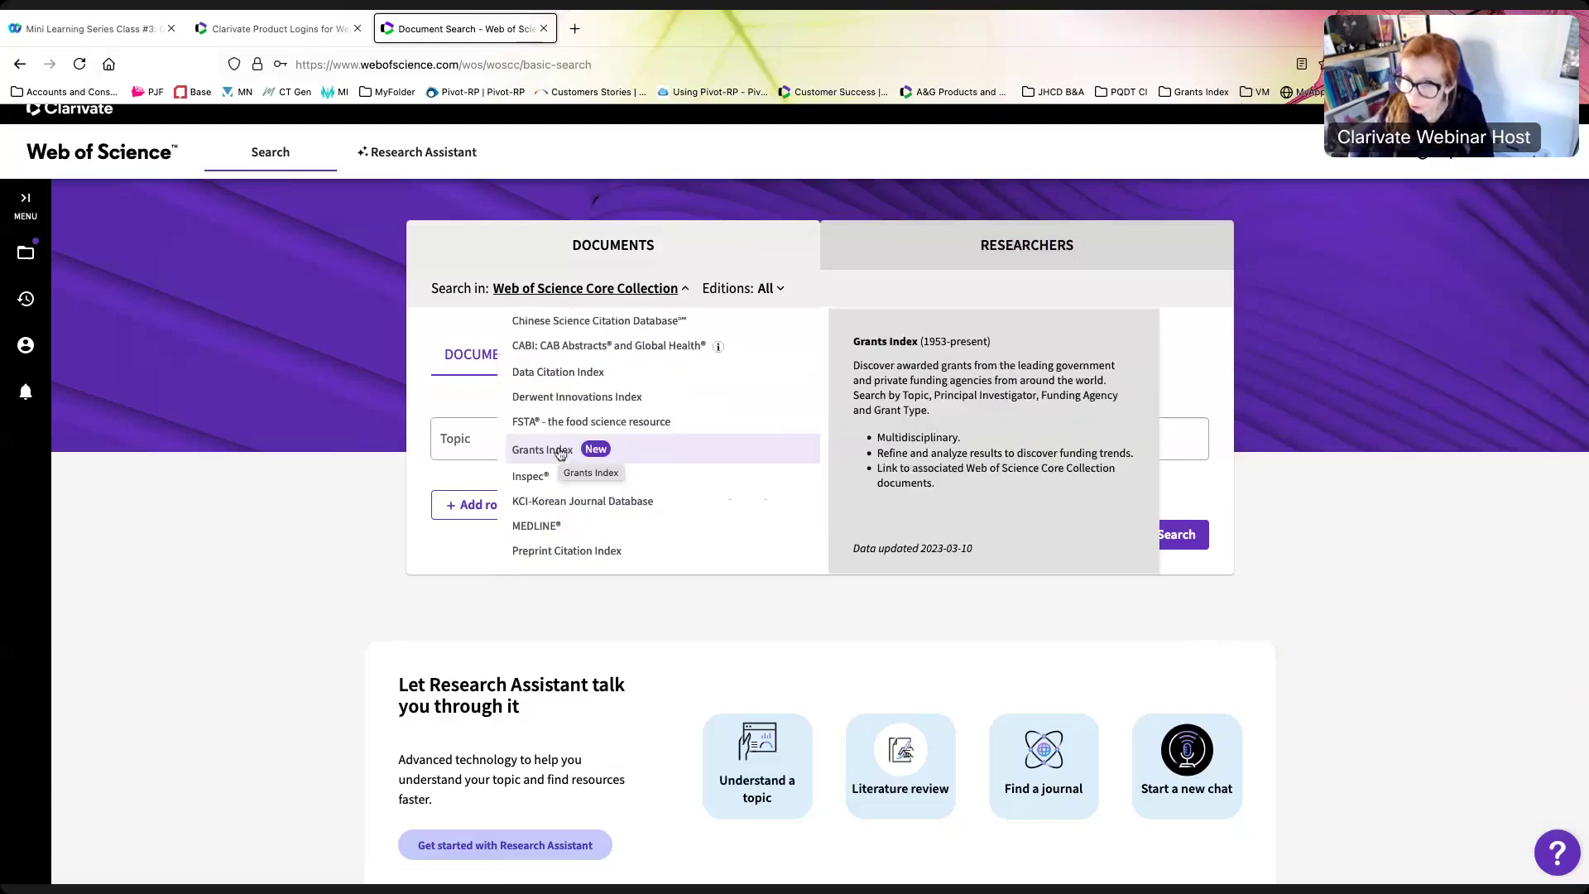
pyautogui.click(561, 452)
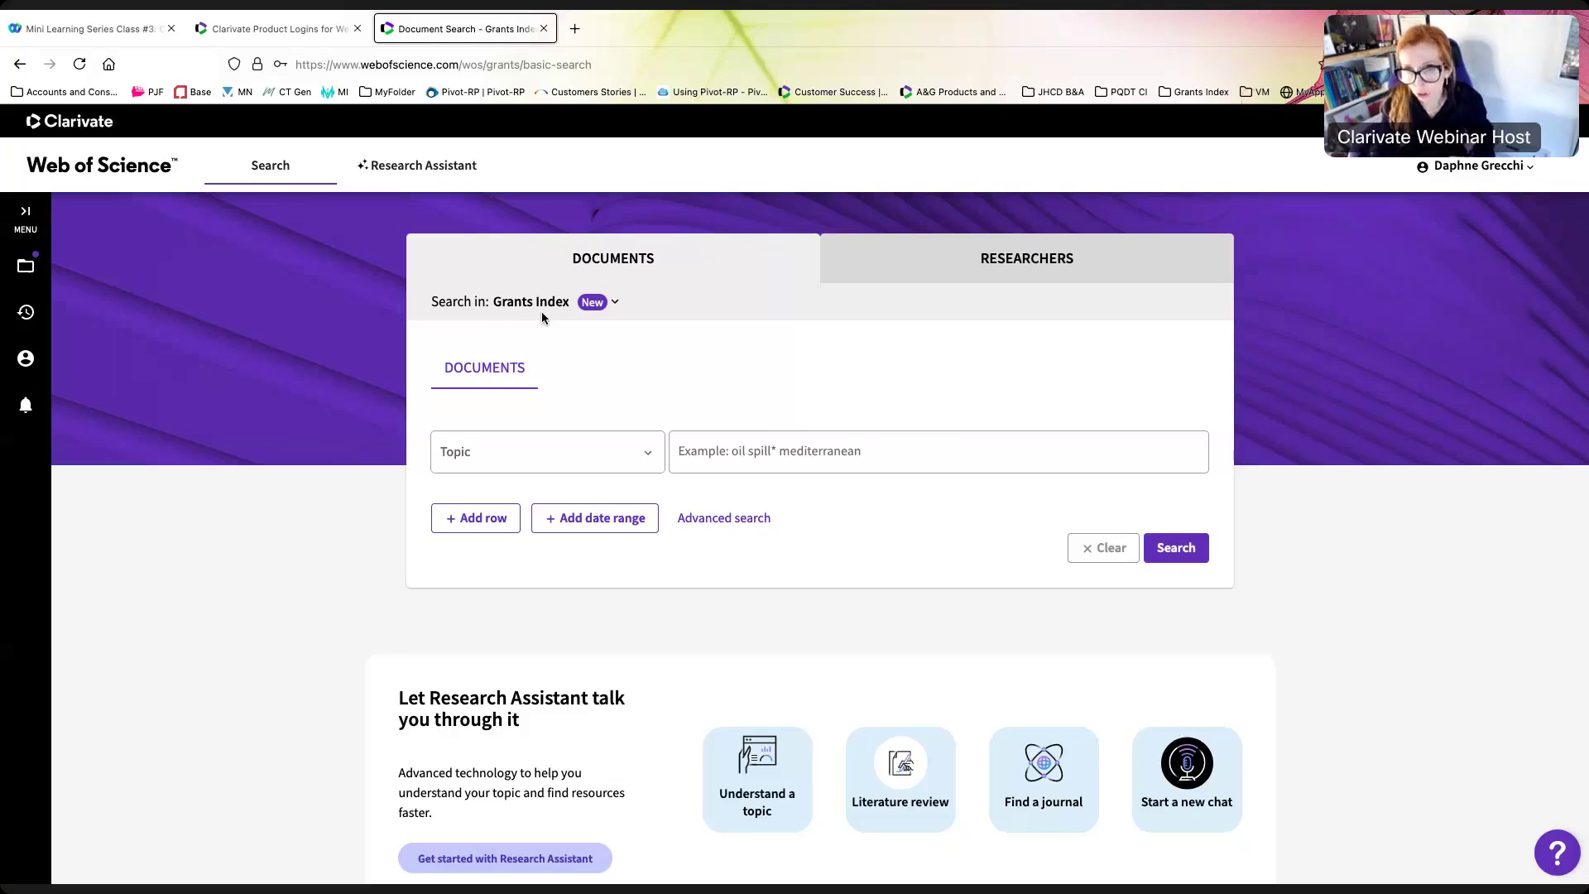
pyautogui.click(614, 303)
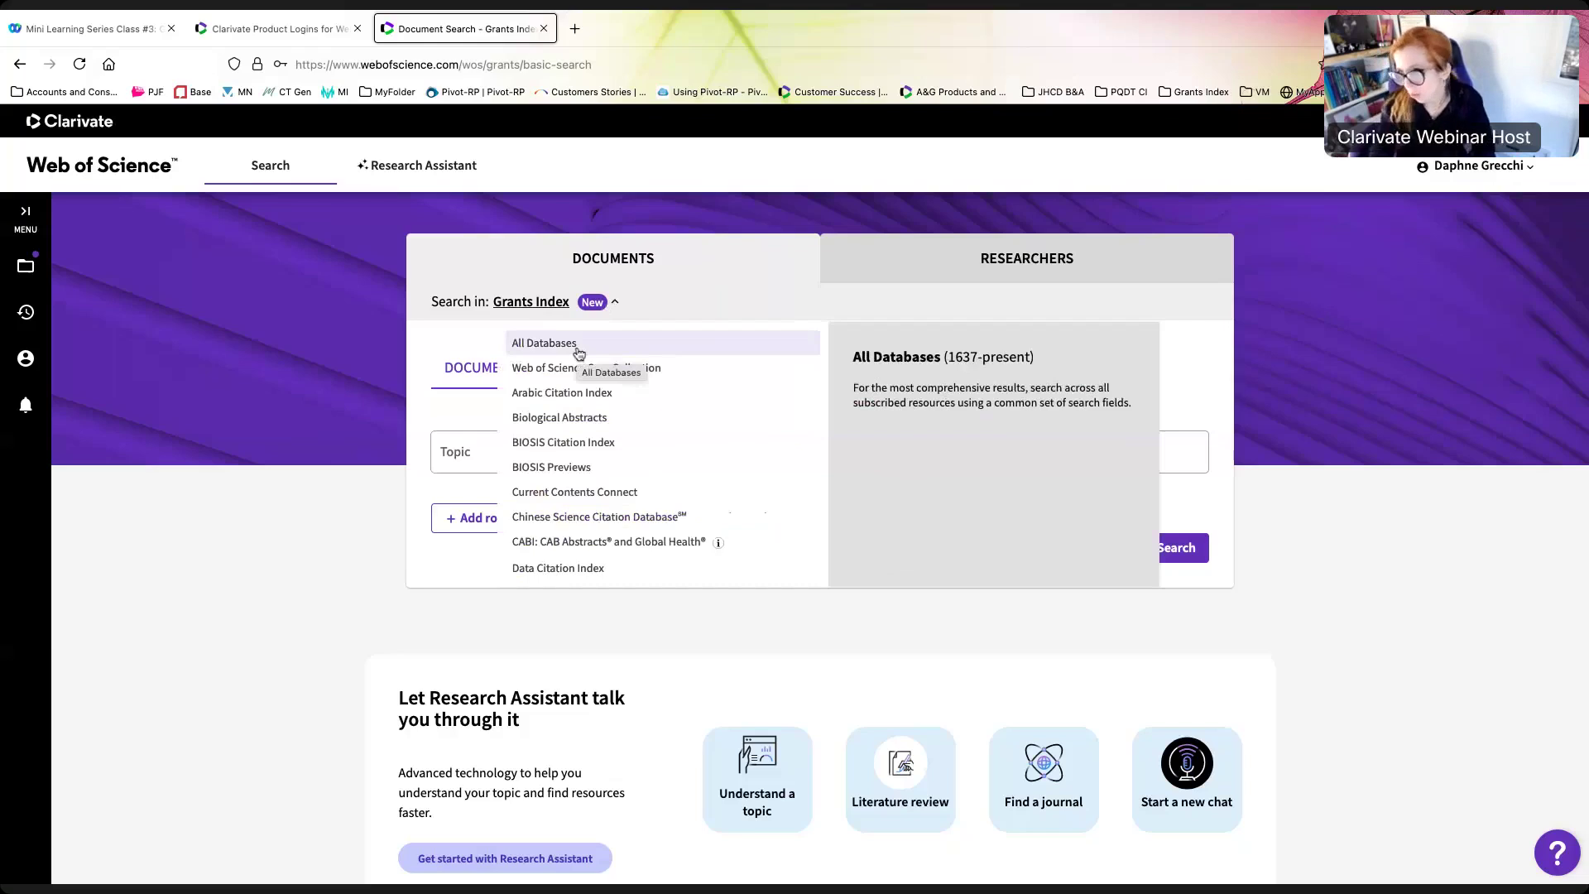
pyautogui.click(306, 568)
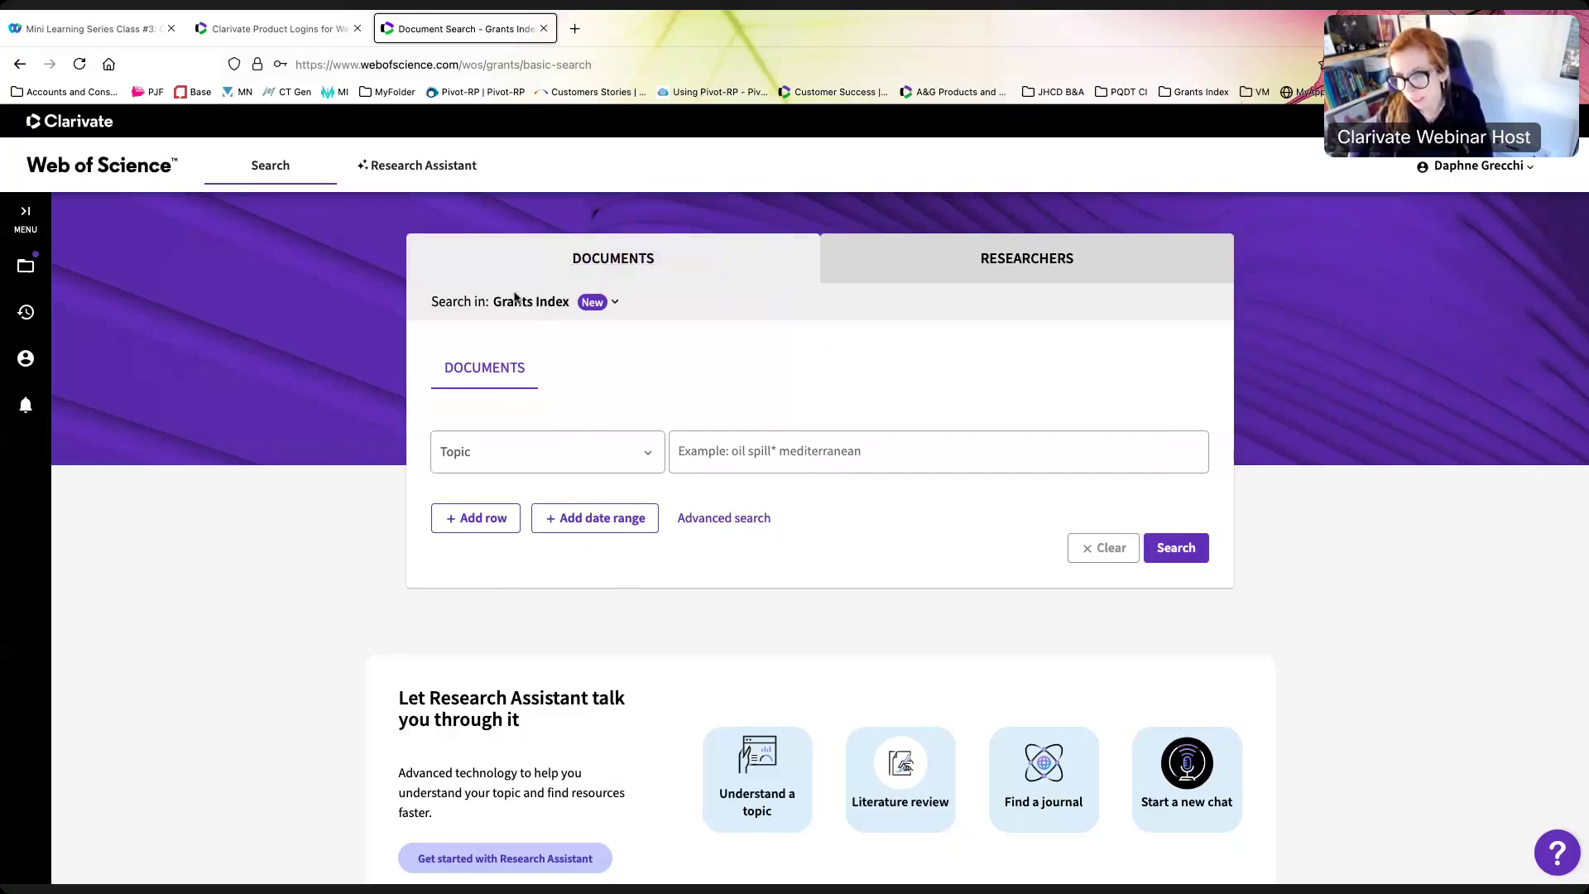
# Examine the searchable grant fields, from Topic and Title to Principal Investigator and Address, keeping Topic as the search field
pyautogui.click(650, 461)
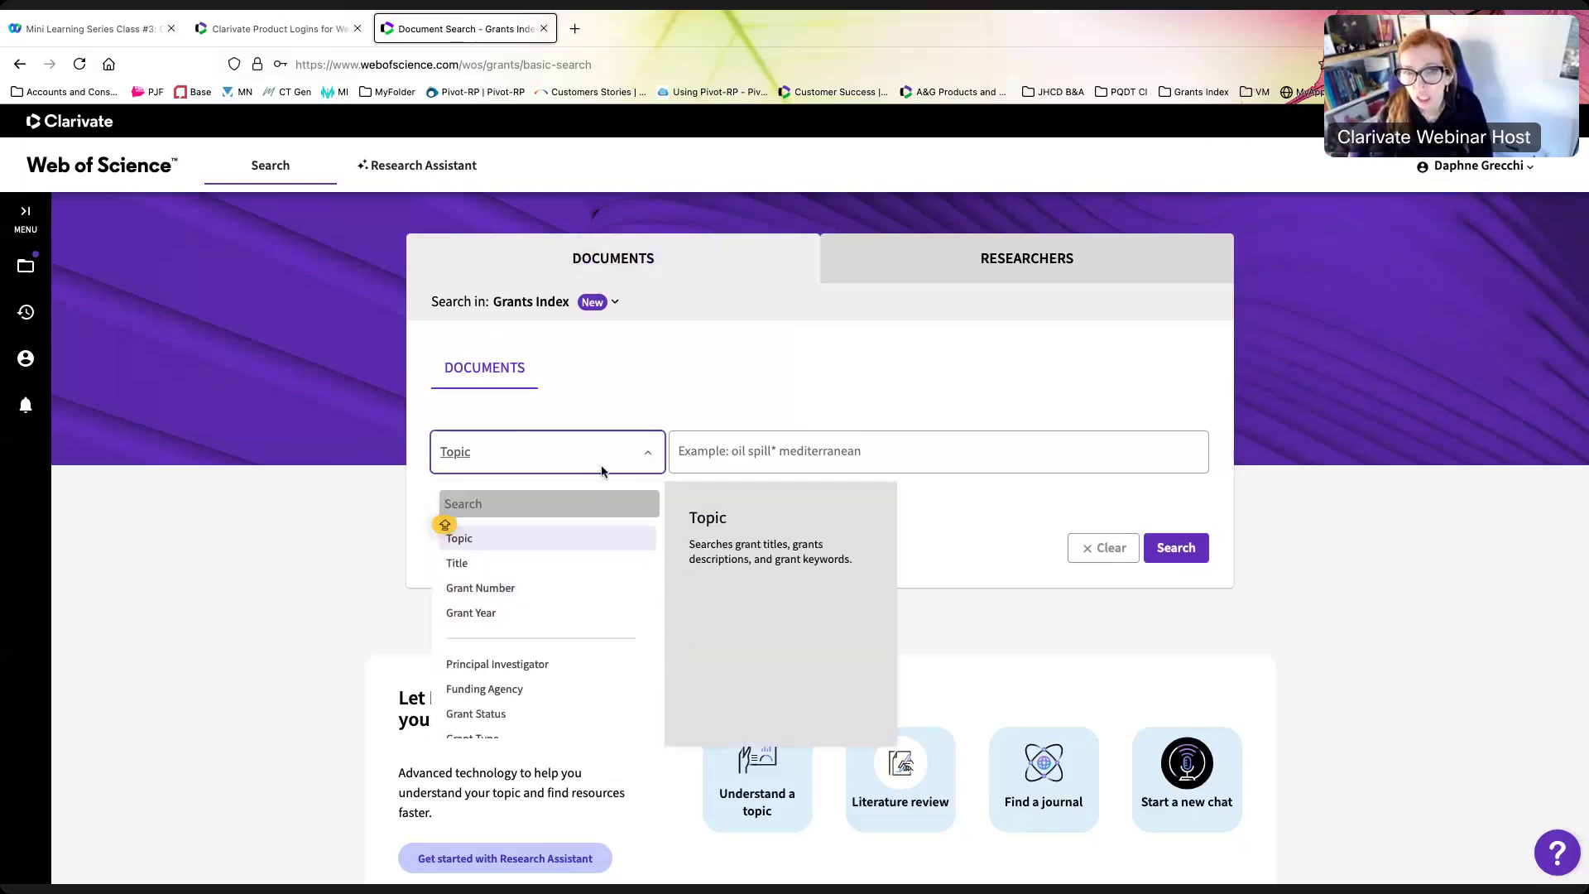
pyautogui.click(634, 402)
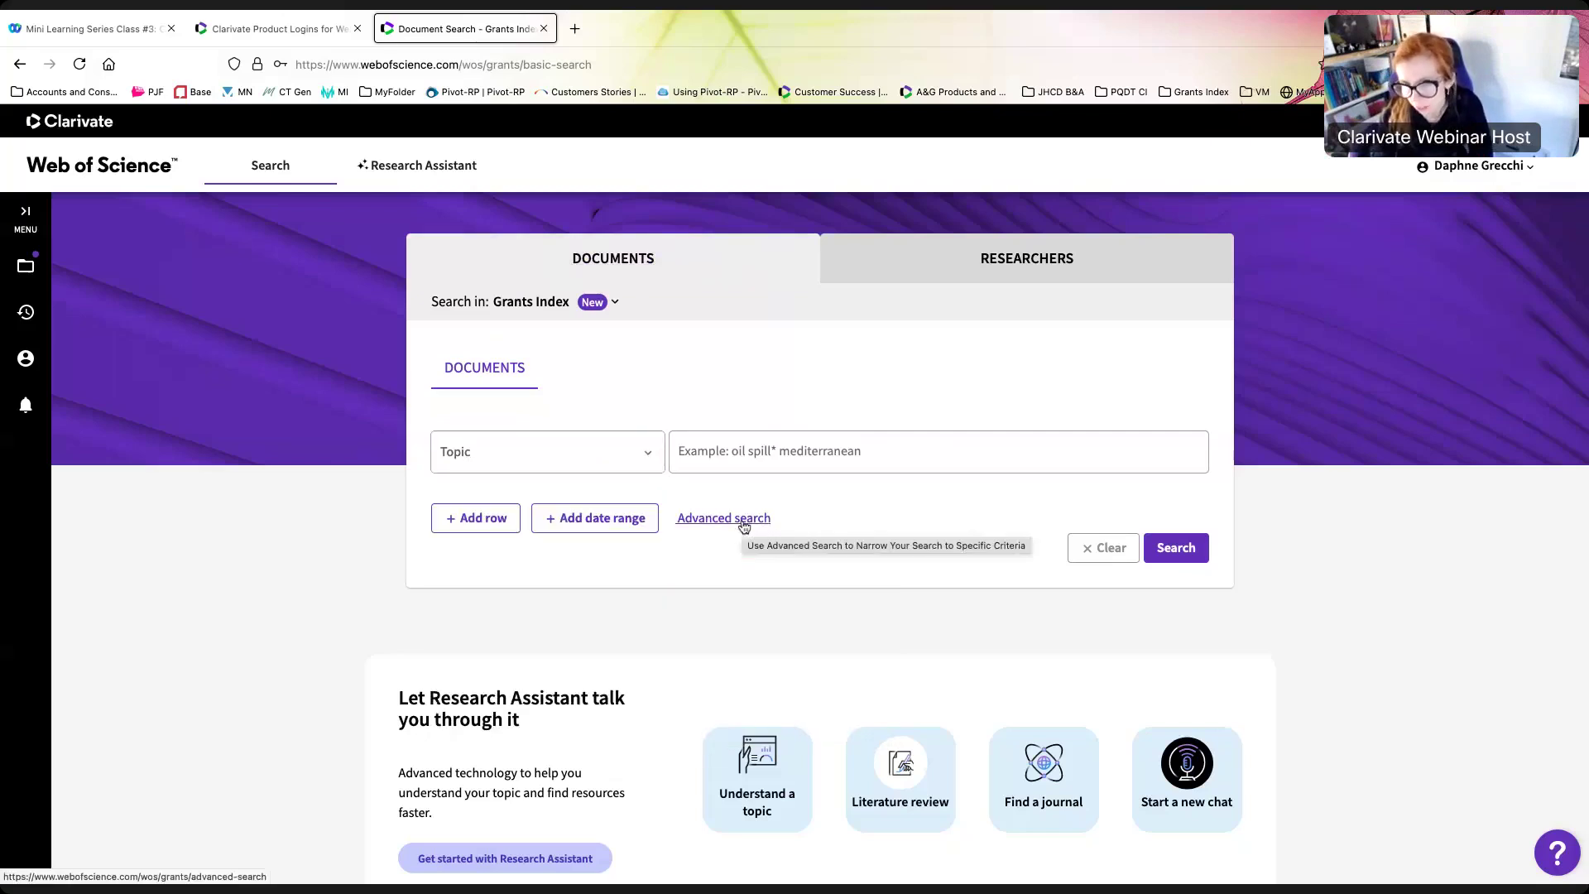
pyautogui.click(647, 453)
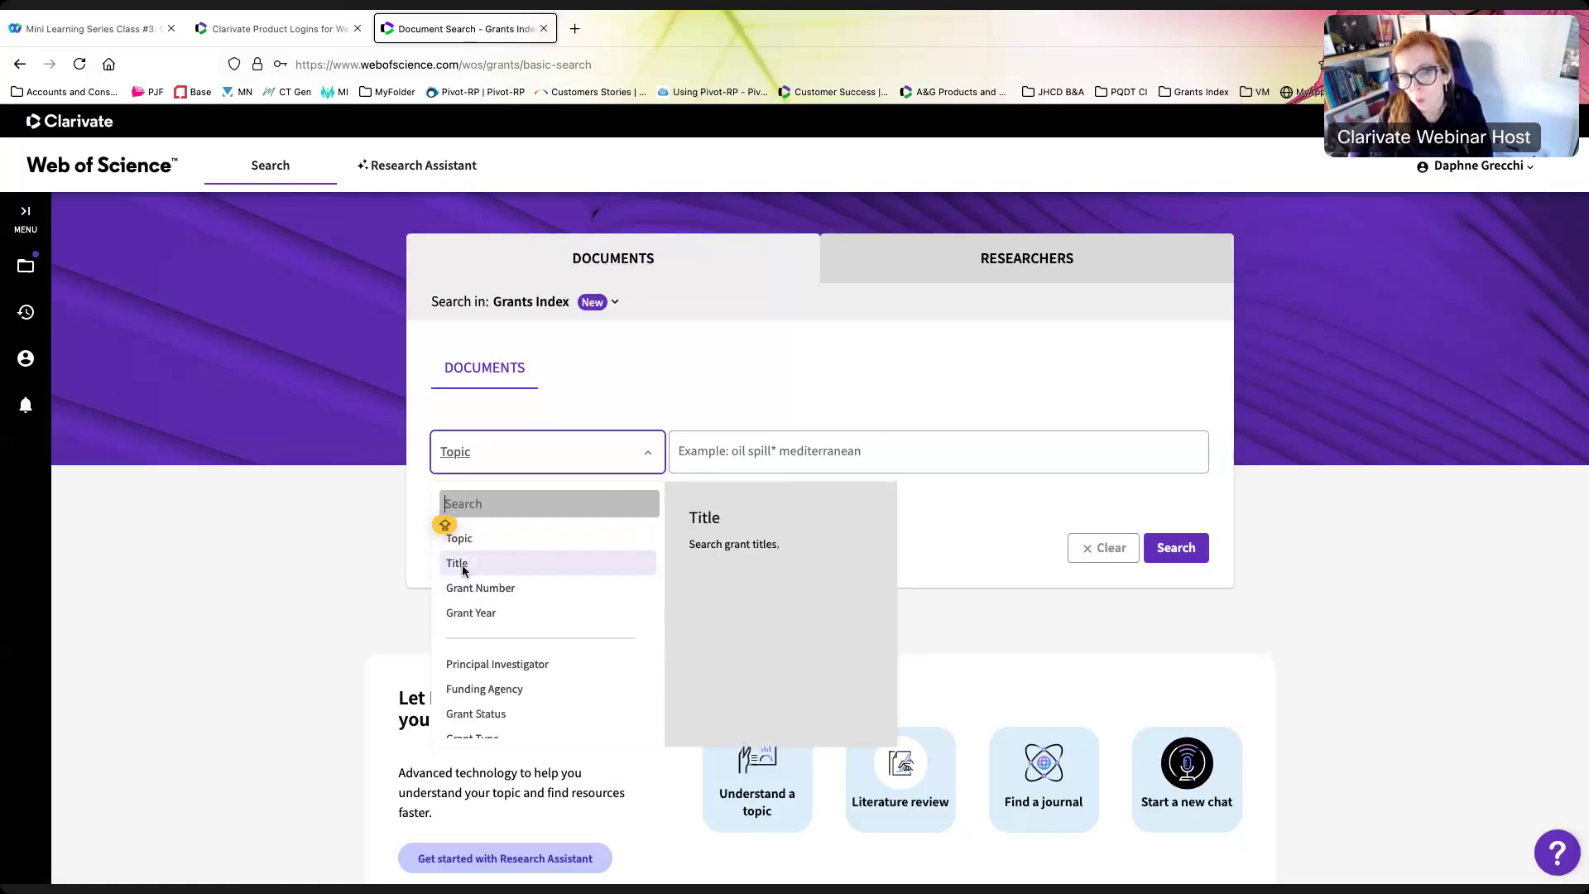
pyautogui.scroll(-1, 480, 592)
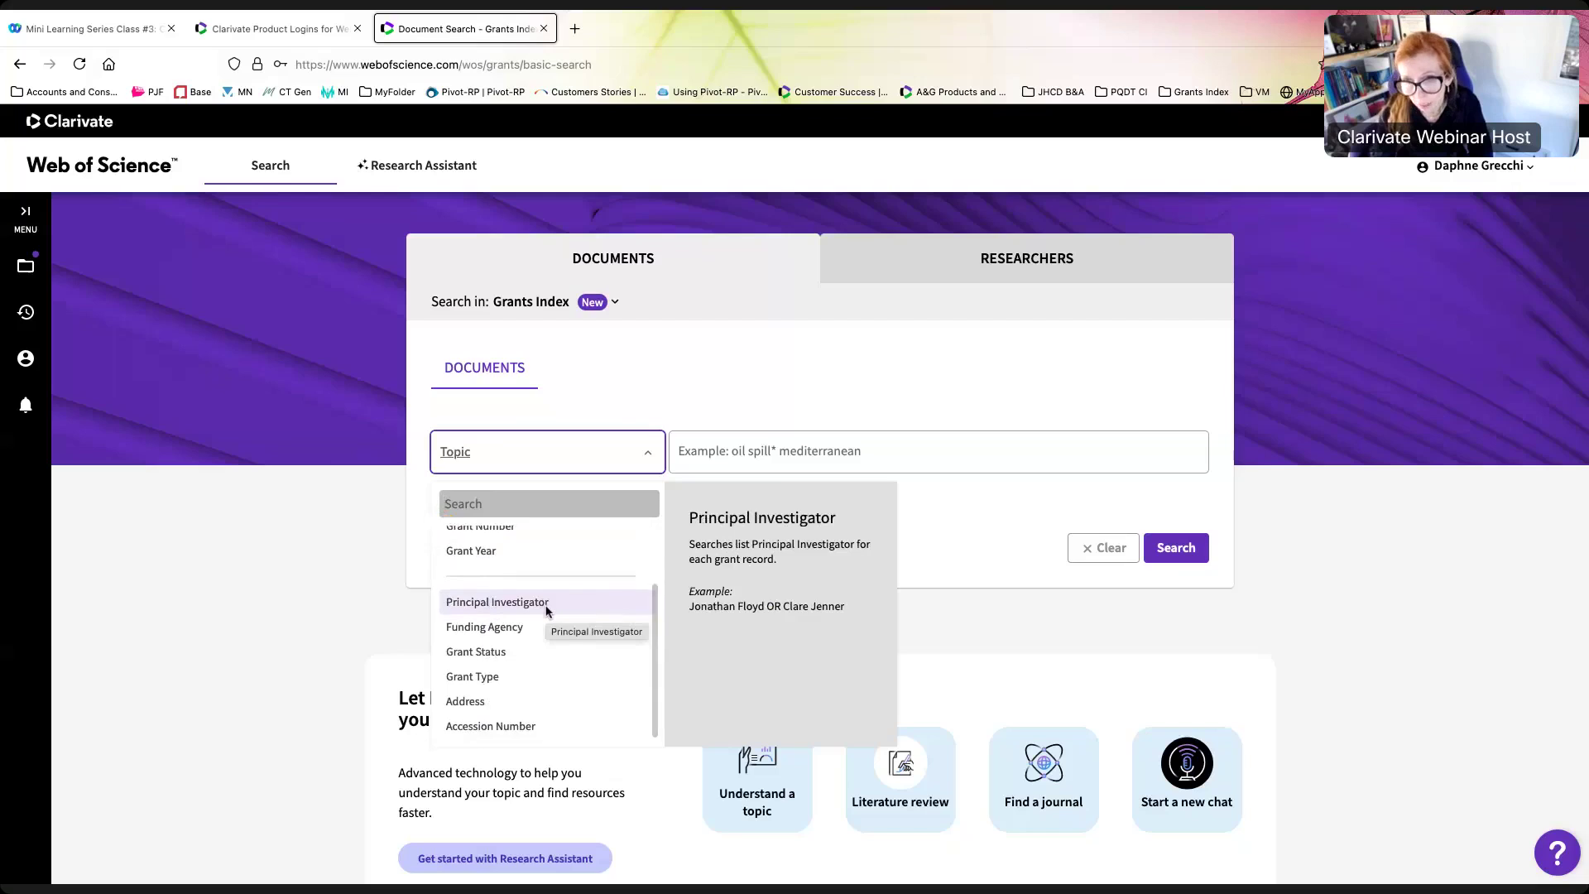
pyautogui.press('capslock')
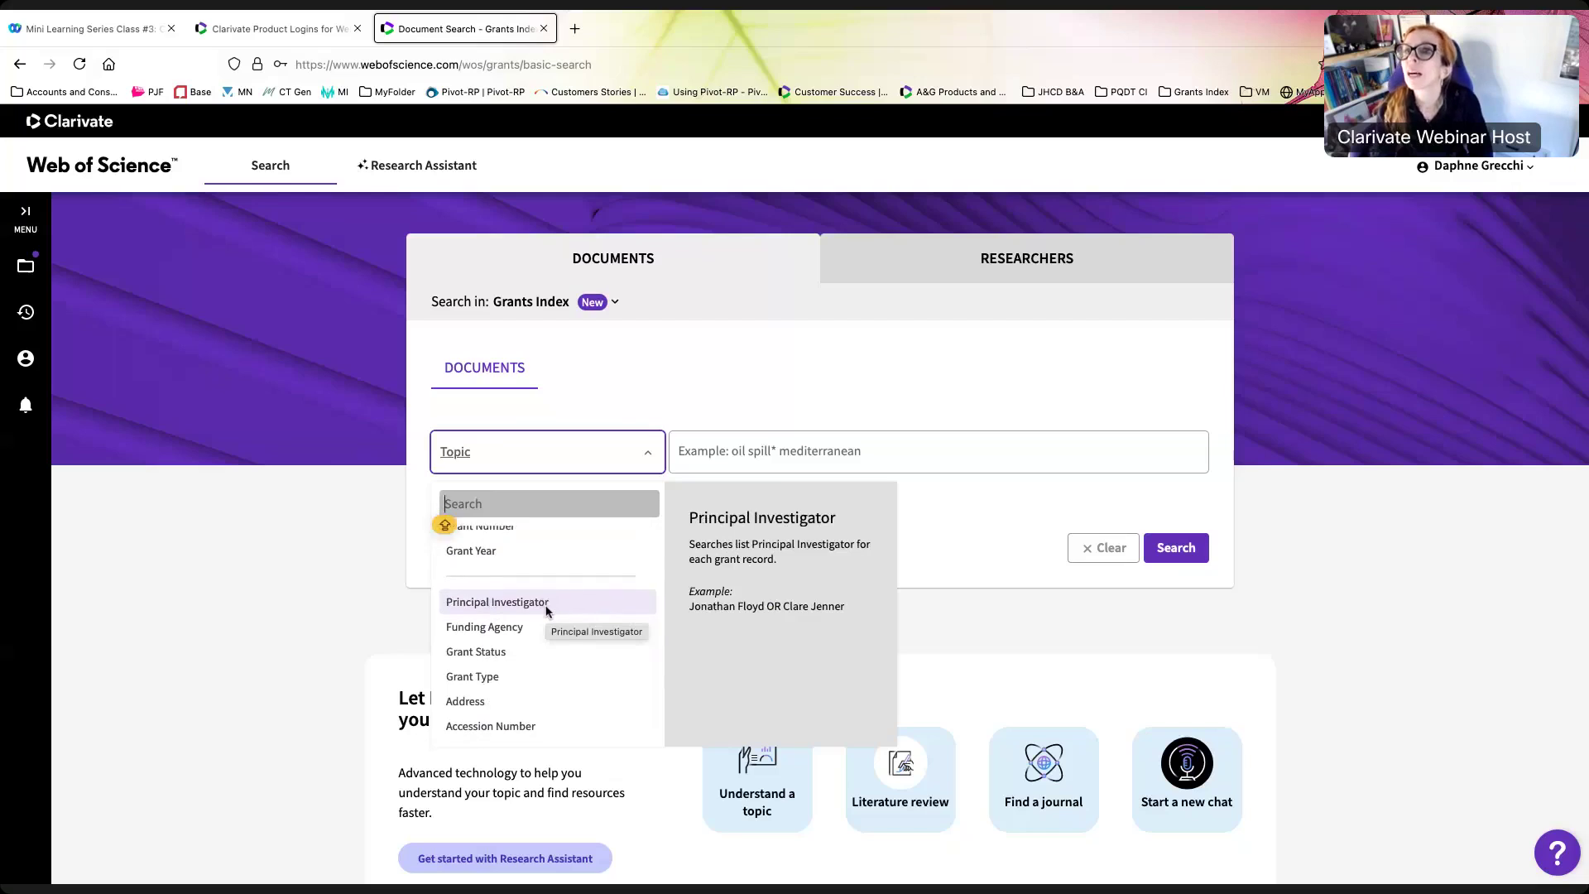
pyautogui.scroll(-1, 546, 610)
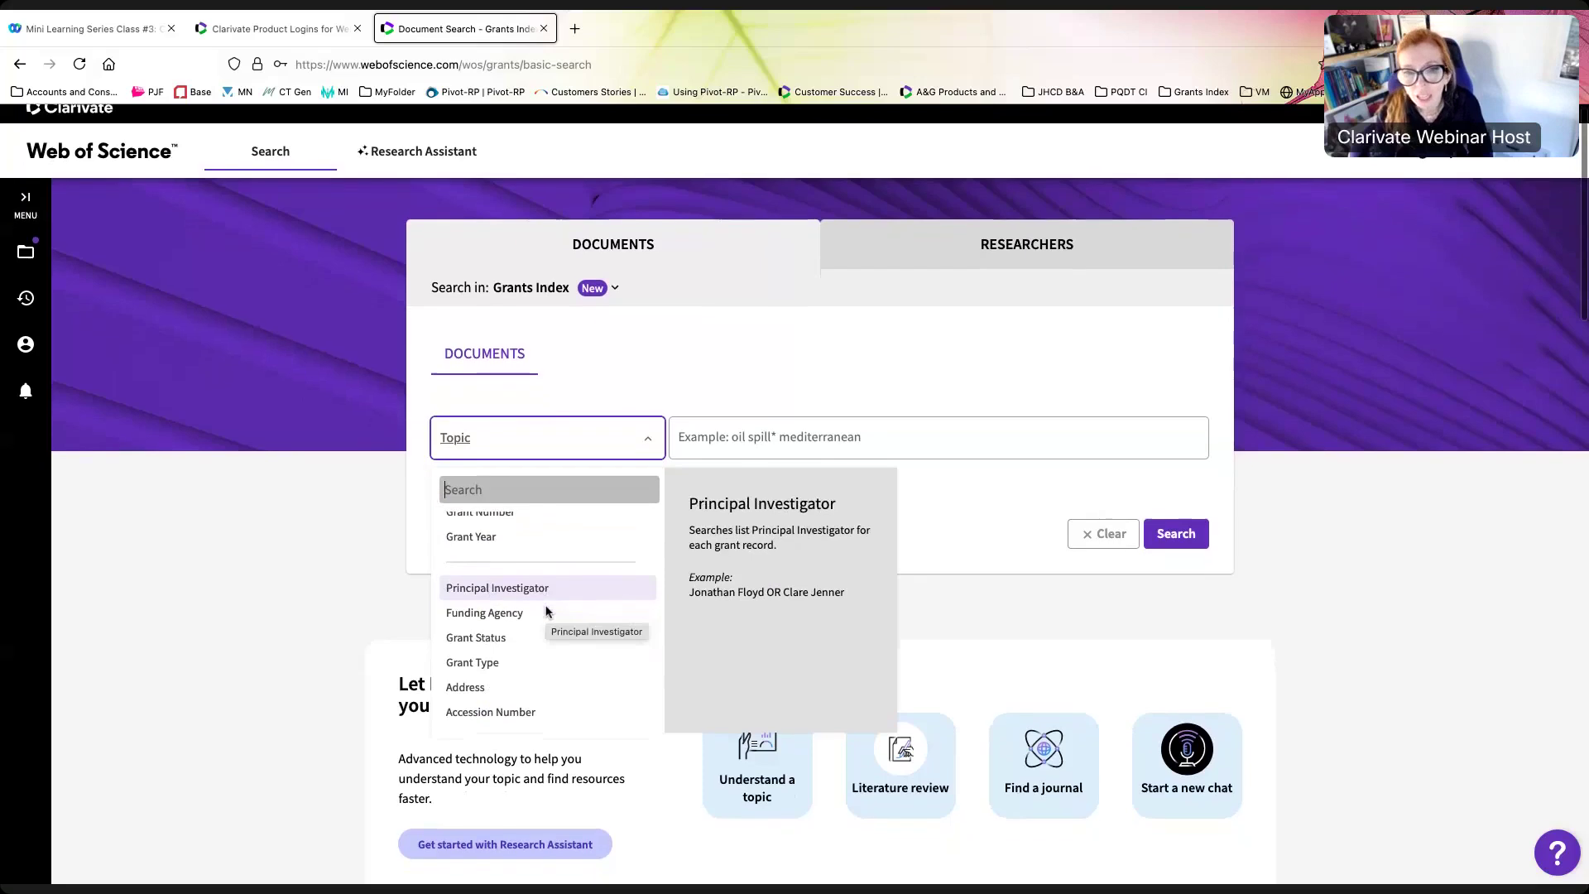
pyautogui.scroll(-1, 513, 629)
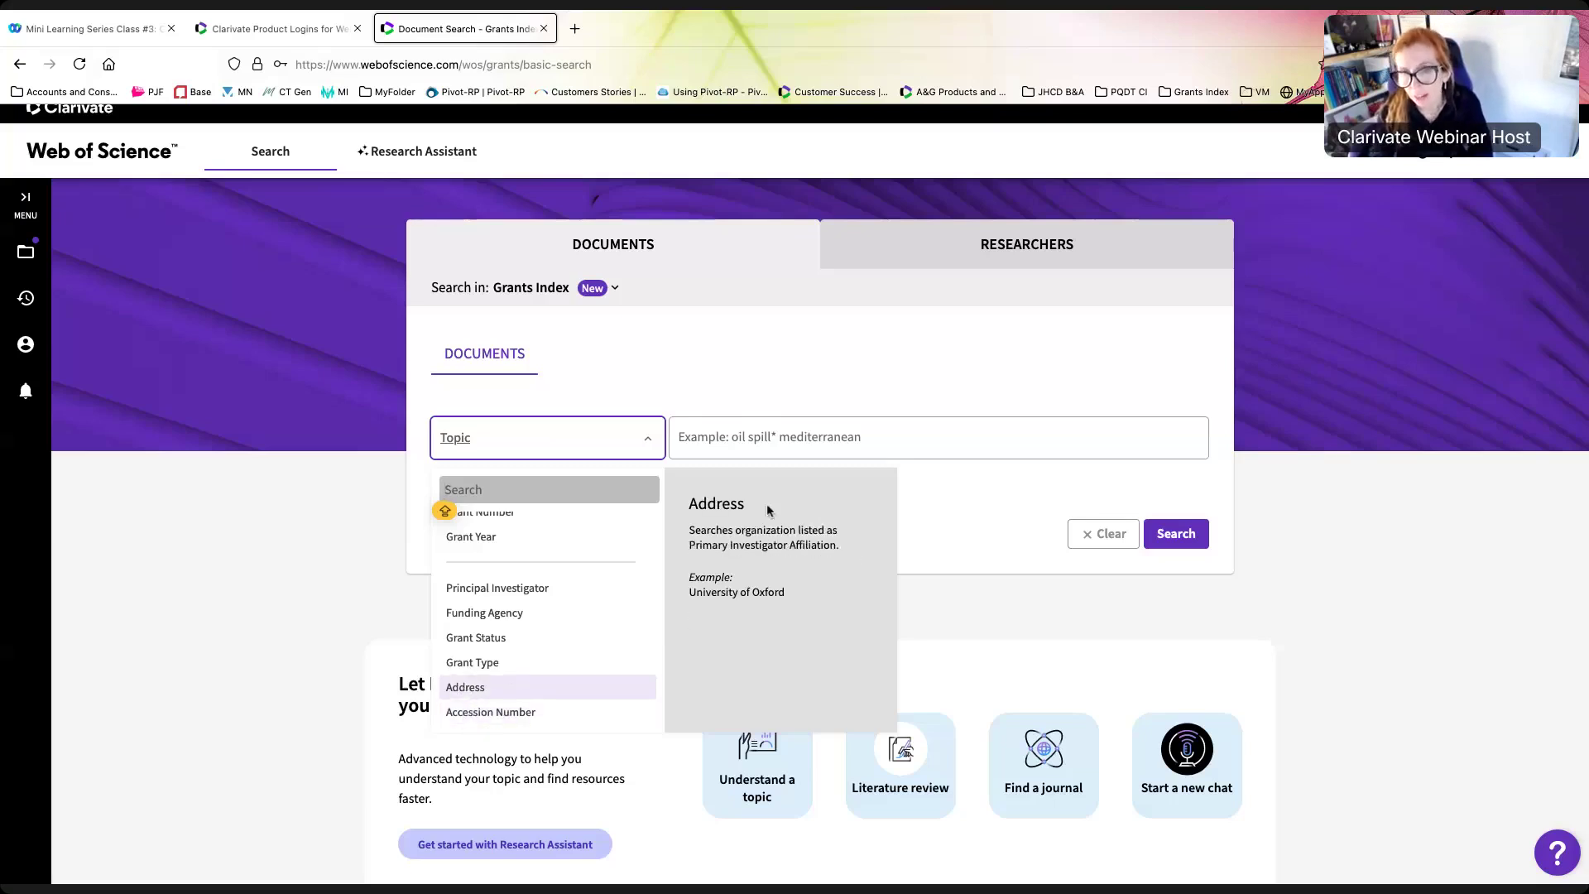
pyautogui.click(613, 288)
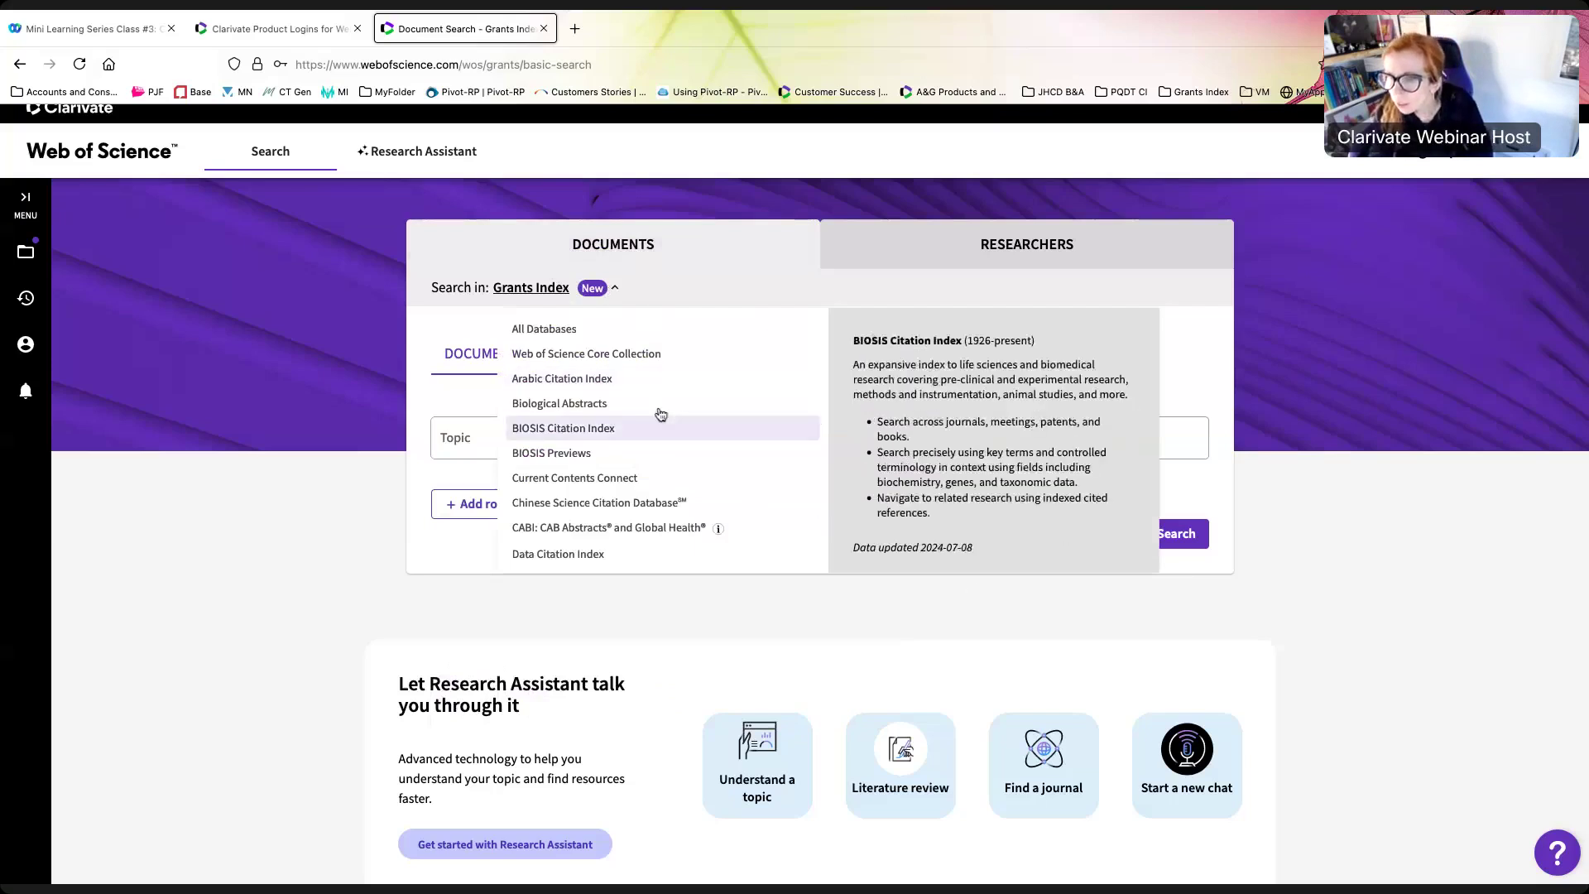
pyautogui.click(592, 627)
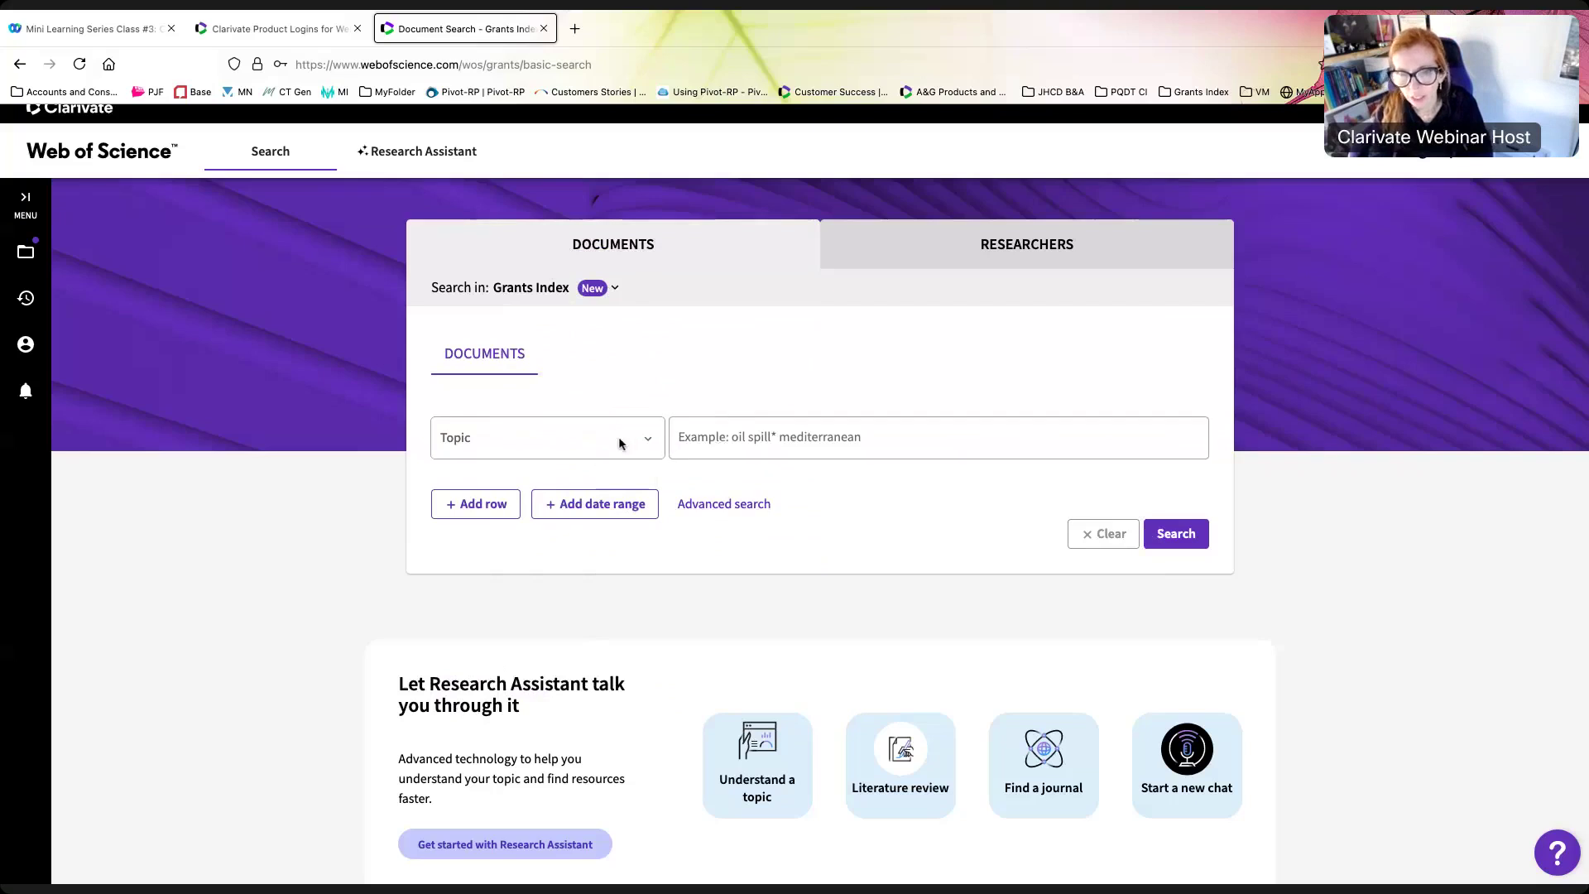
# Search the Grants Index by topic for "parkinson"
pyautogui.click(781, 442)
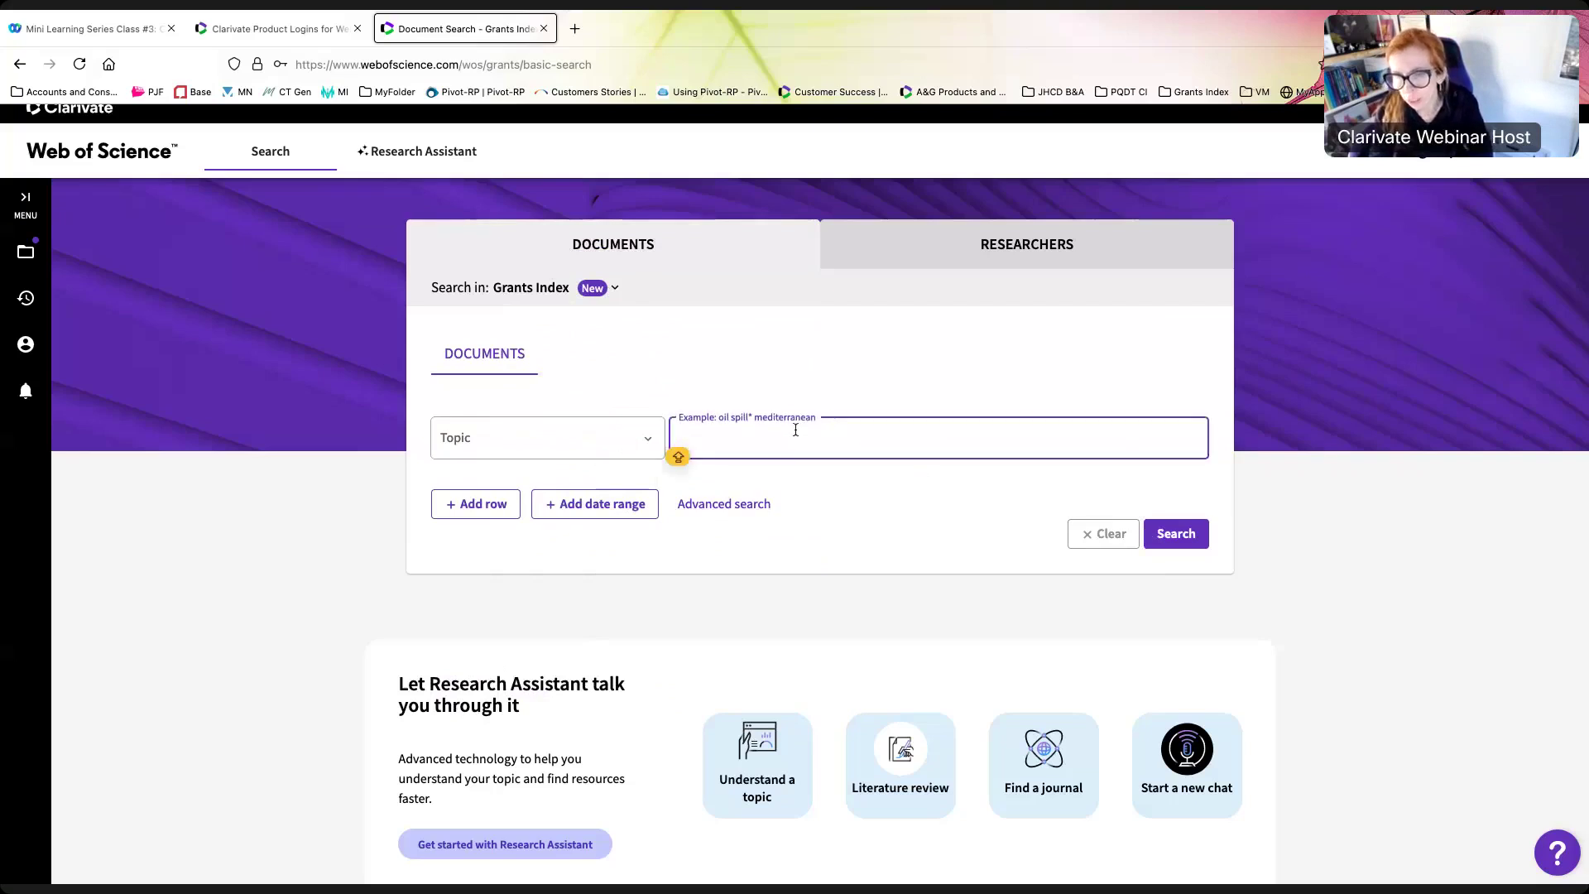
pyautogui.click(797, 436)
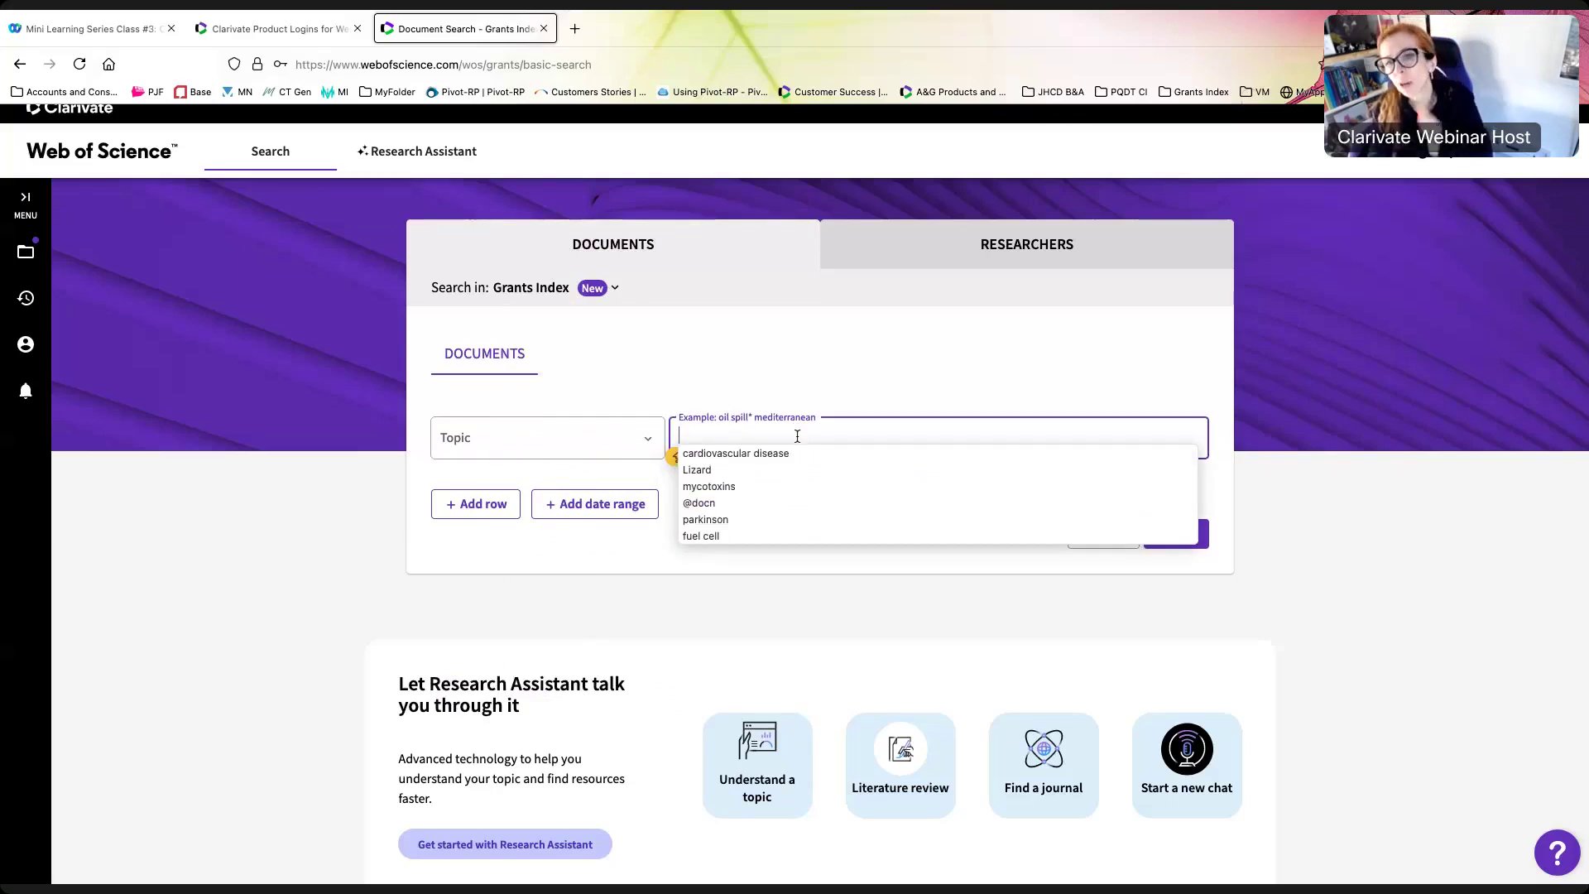
pyautogui.click(708, 521)
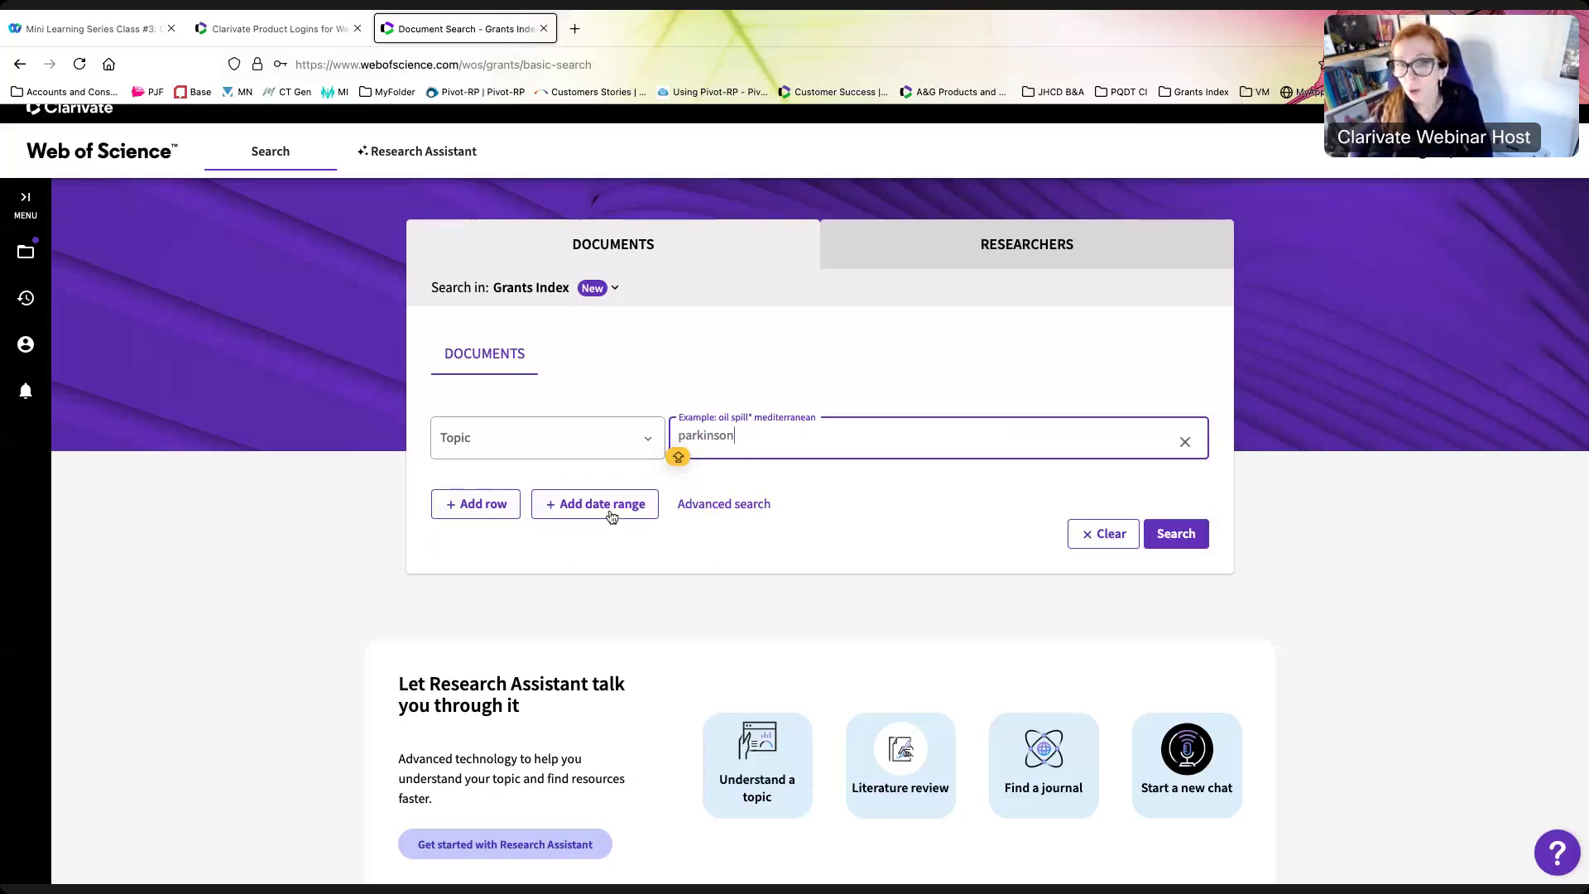
pyautogui.click(1186, 547)
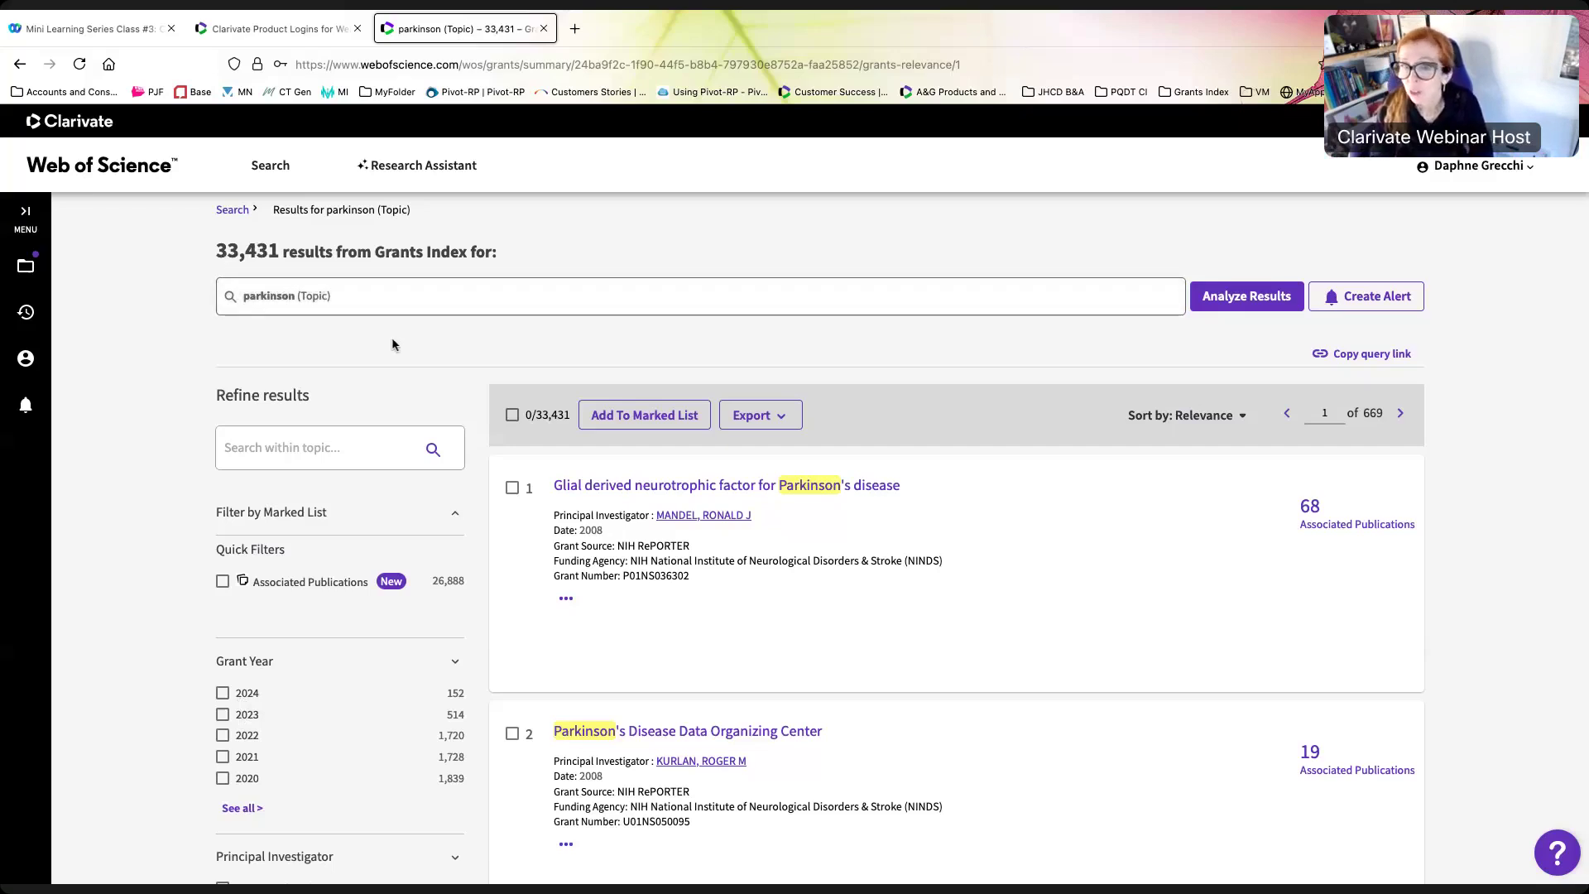
# Examine the parkinson grant records and the refine filters for associated publications, grant year and principal investigator
pyautogui.scroll(-3, 139, 464)
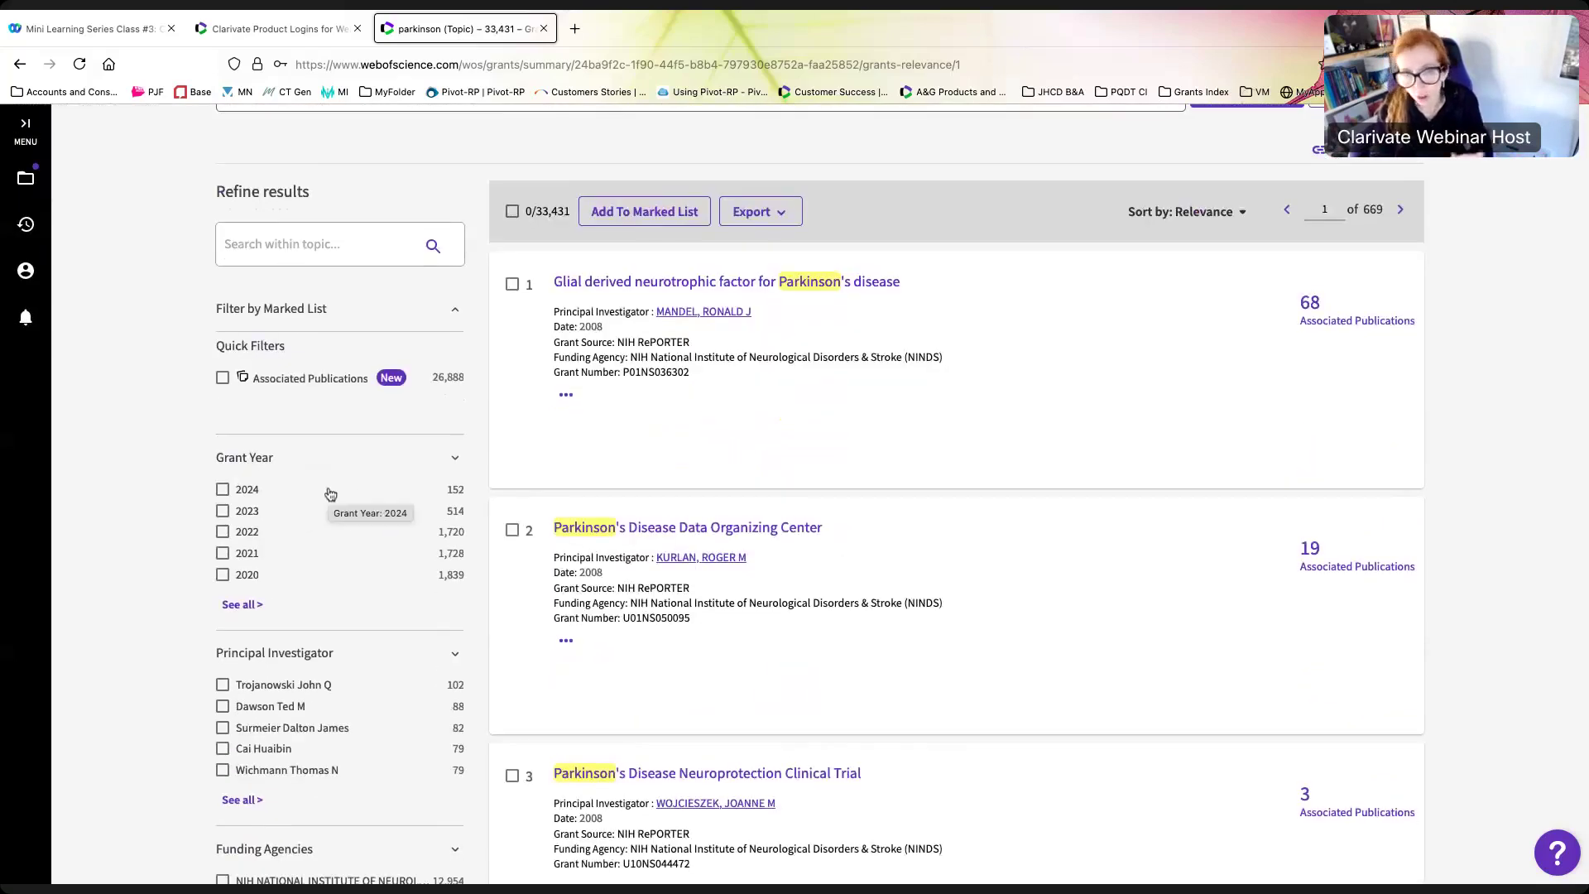
pyautogui.scroll(3, 330, 494)
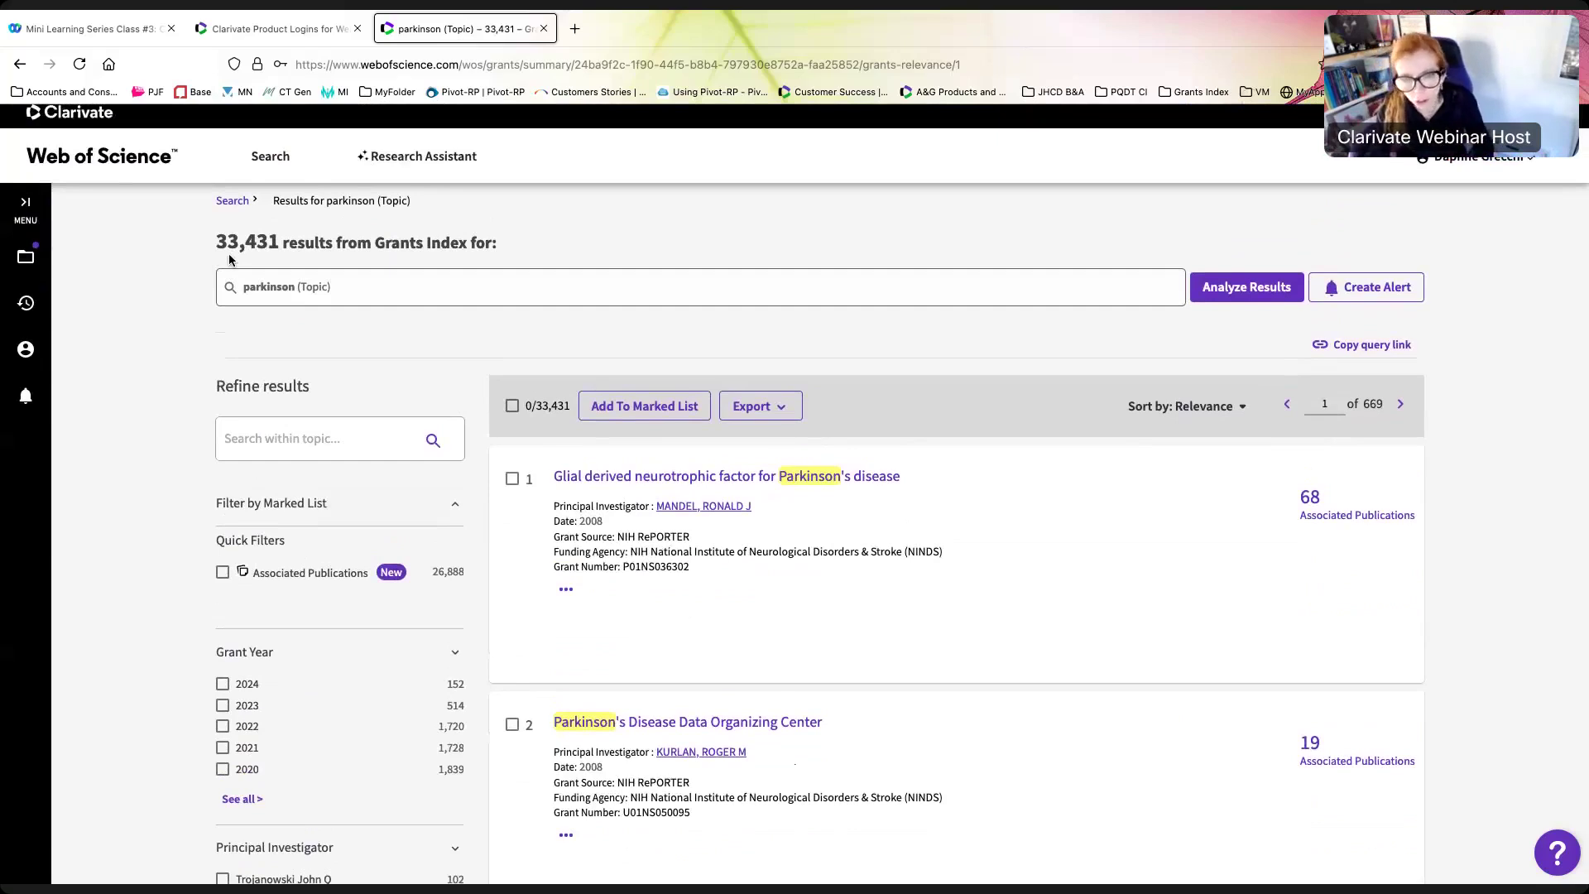
pyautogui.scroll(-2, 229, 259)
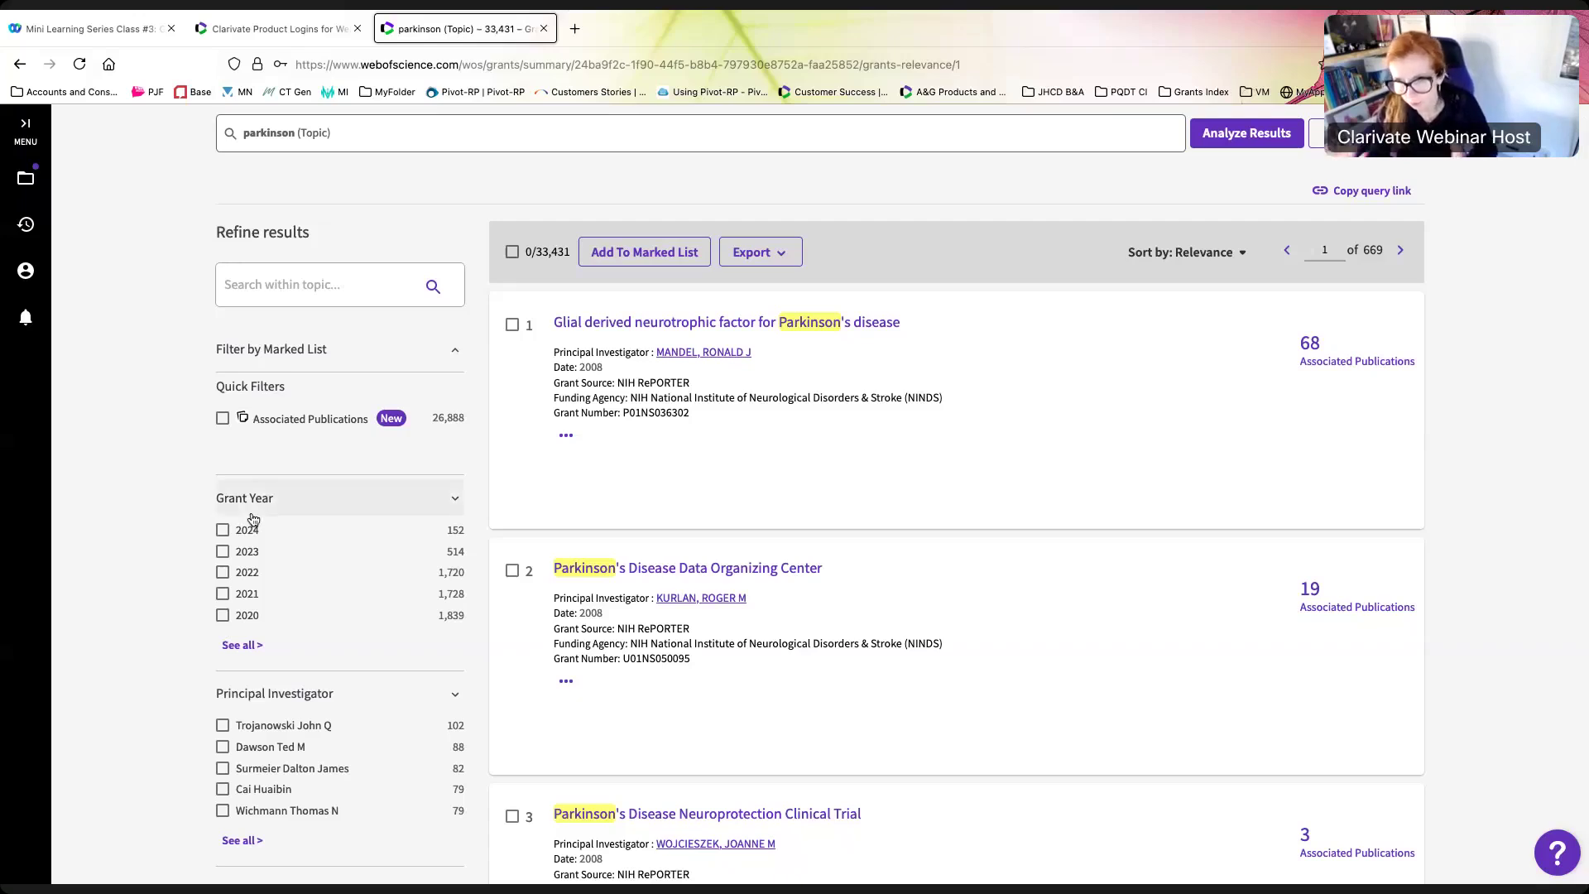
pyautogui.scroll(1, 253, 519)
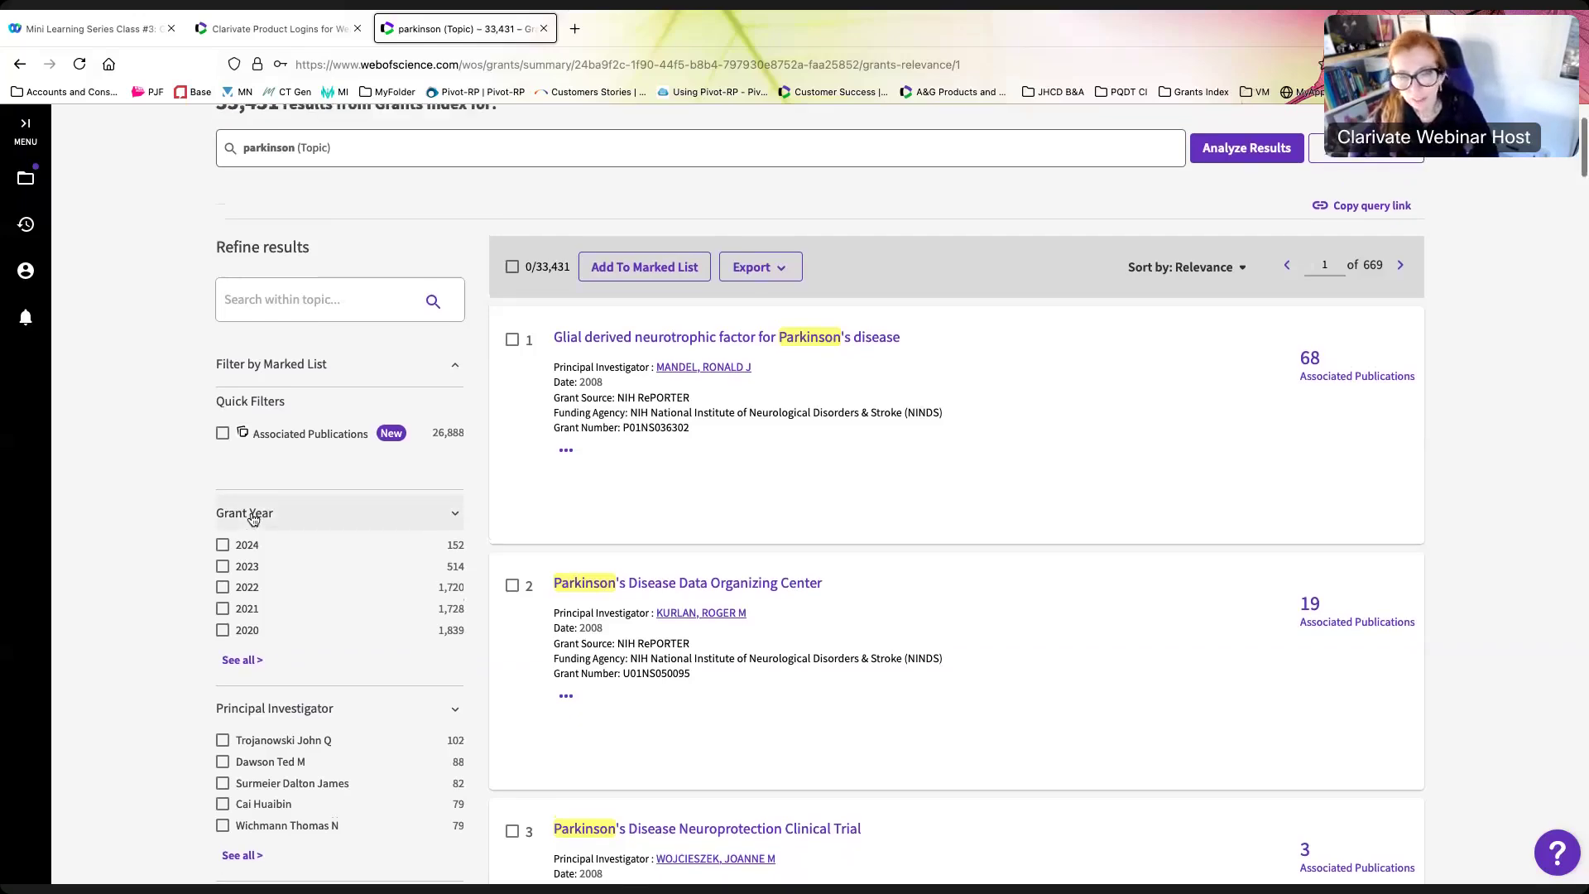
pyautogui.scroll(2, 253, 519)
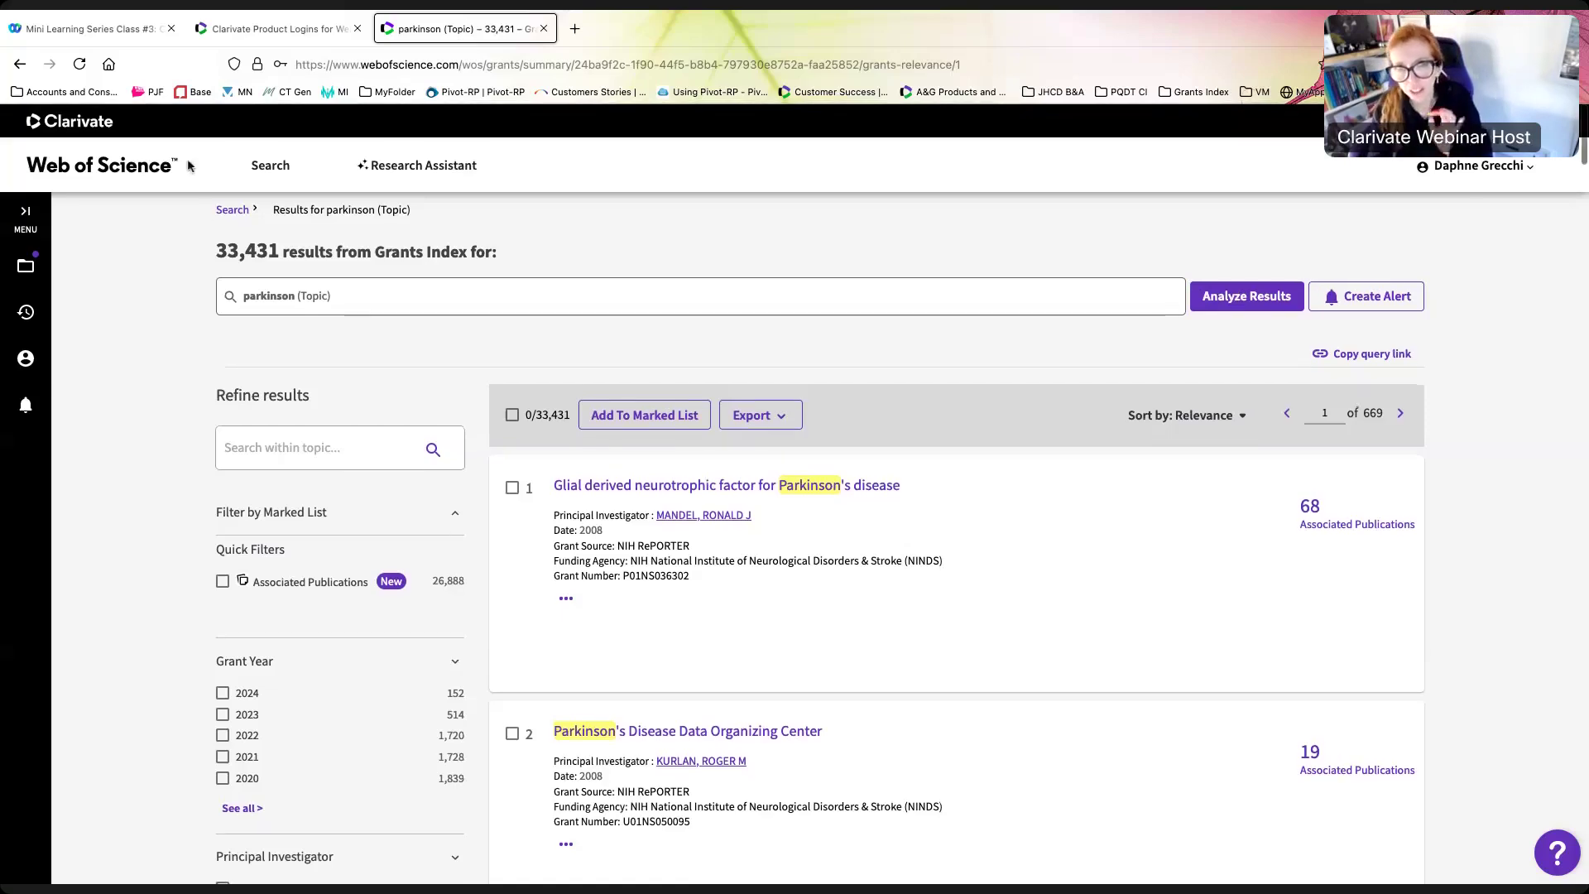
pyautogui.scroll(-1, 275, 323)
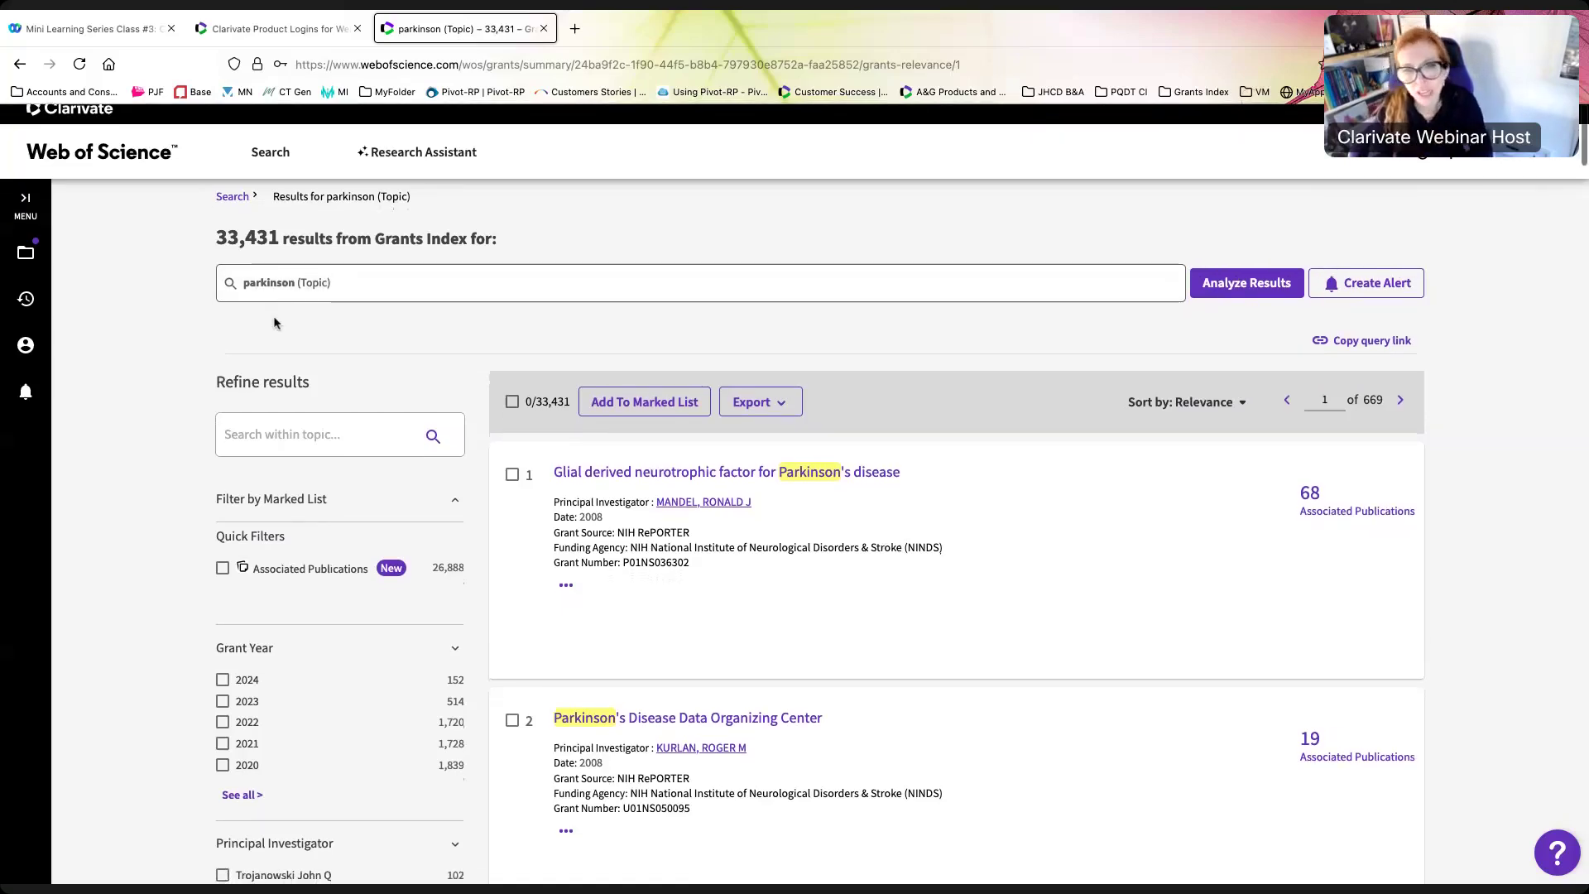
# View the complete list of grant years for refining the parkinson results, and return to all filters without selecting any
pyautogui.scroll(-3, 265, 365)
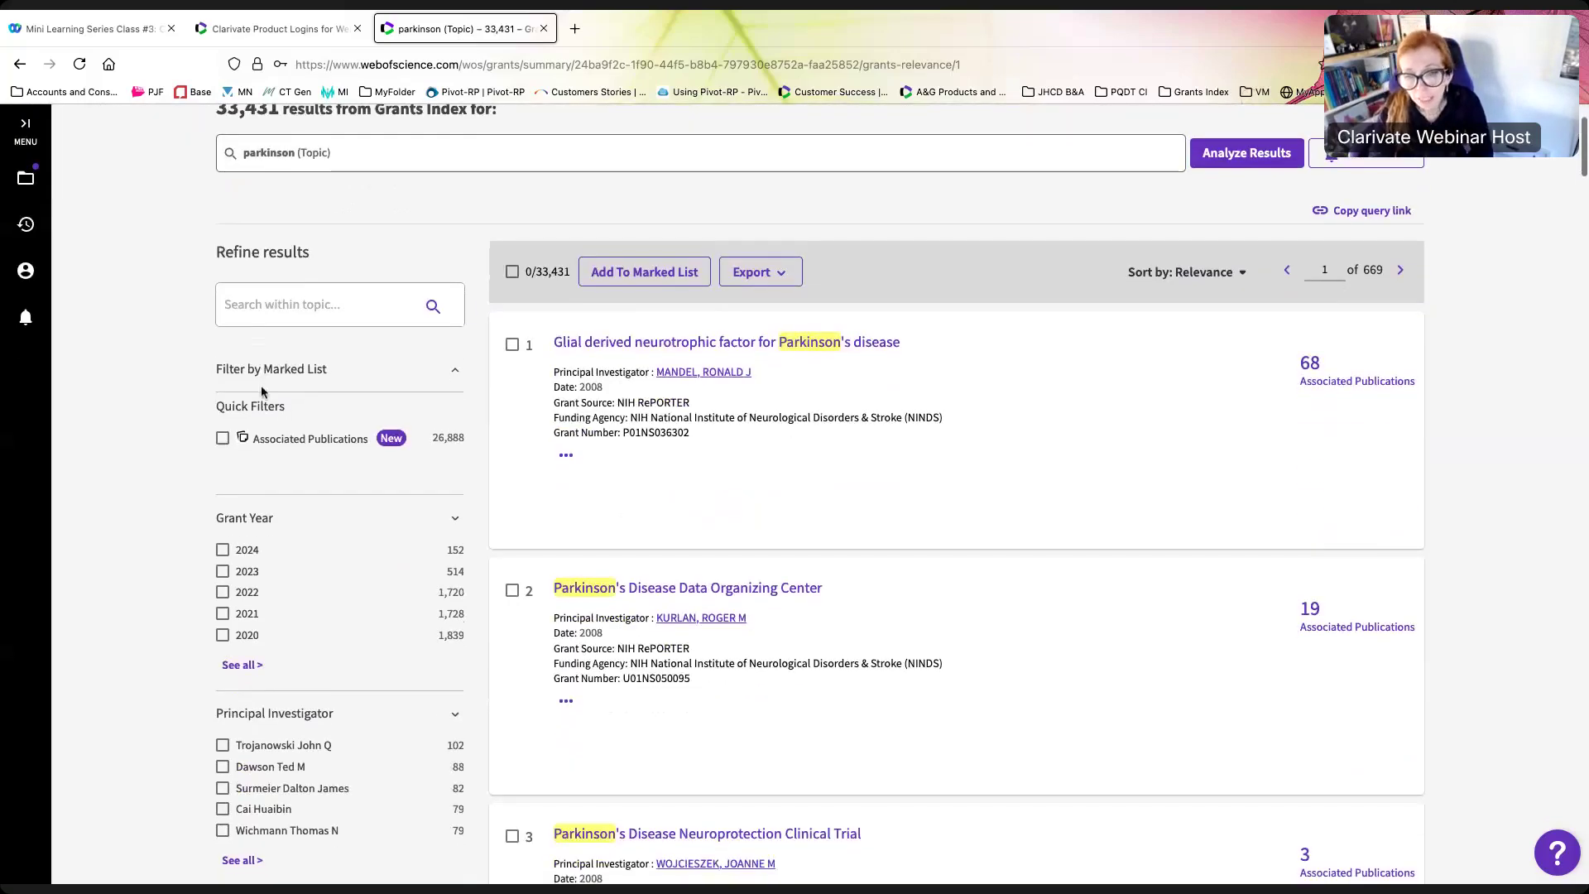
pyautogui.scroll(-1, 223, 571)
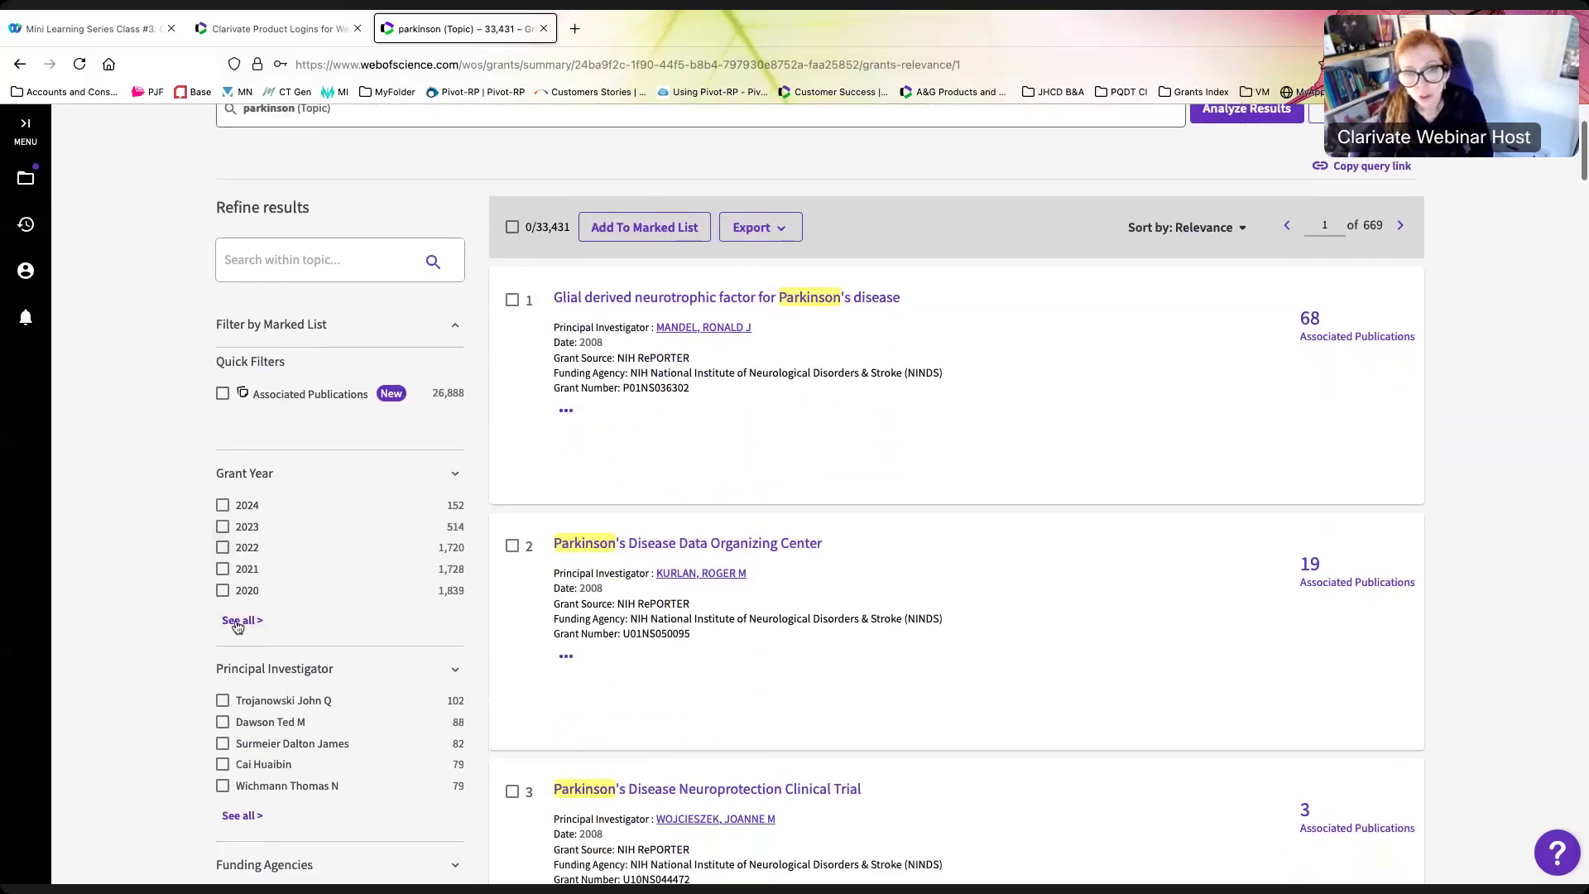
pyautogui.click(237, 621)
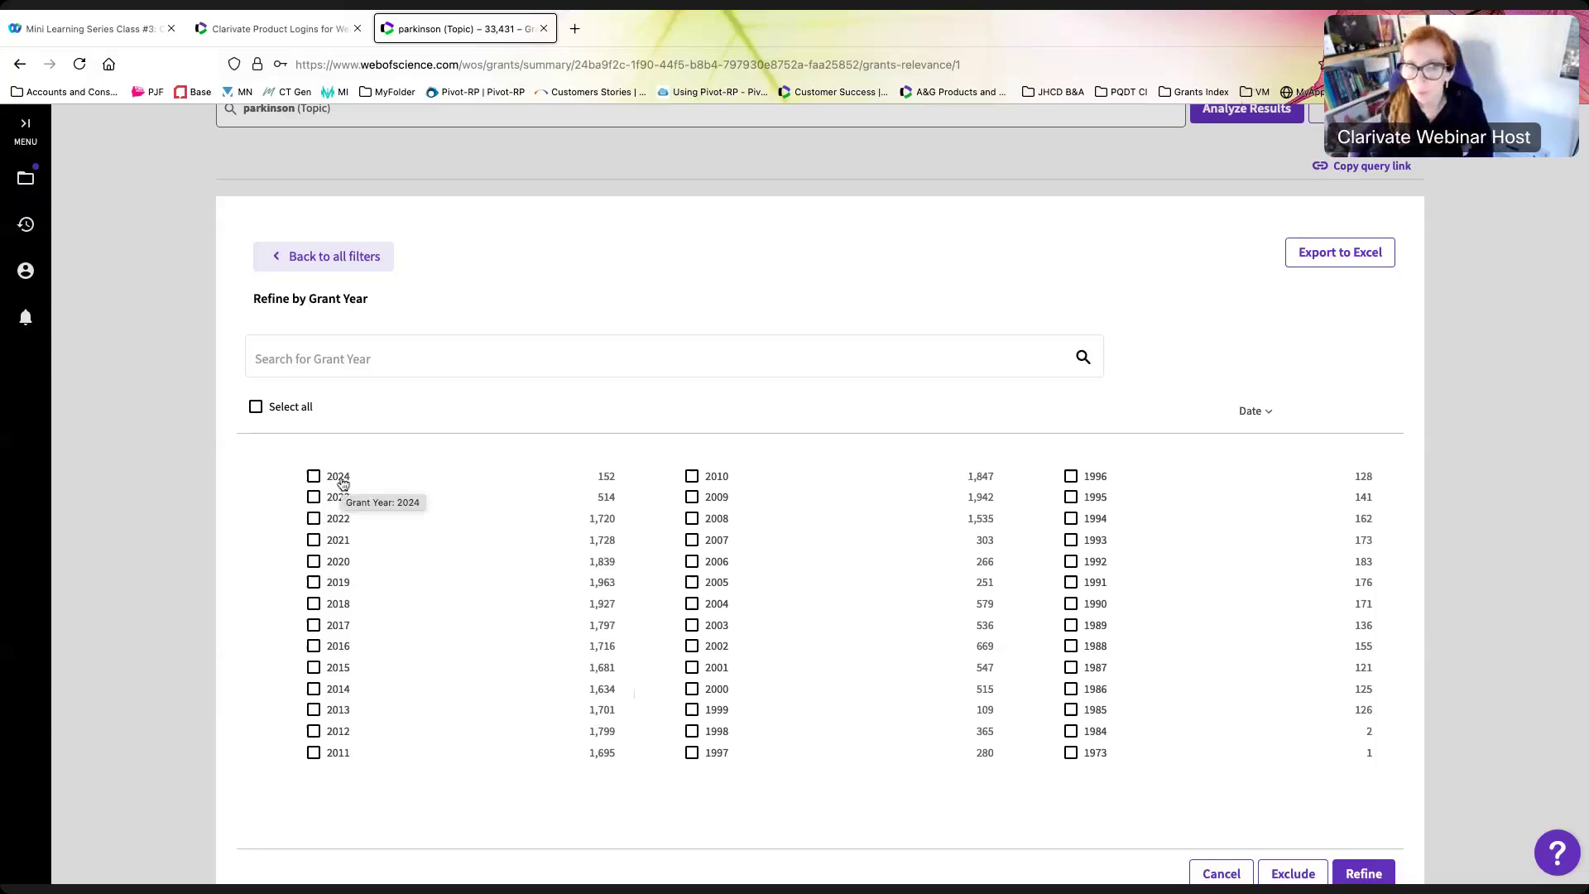
pyautogui.click(334, 256)
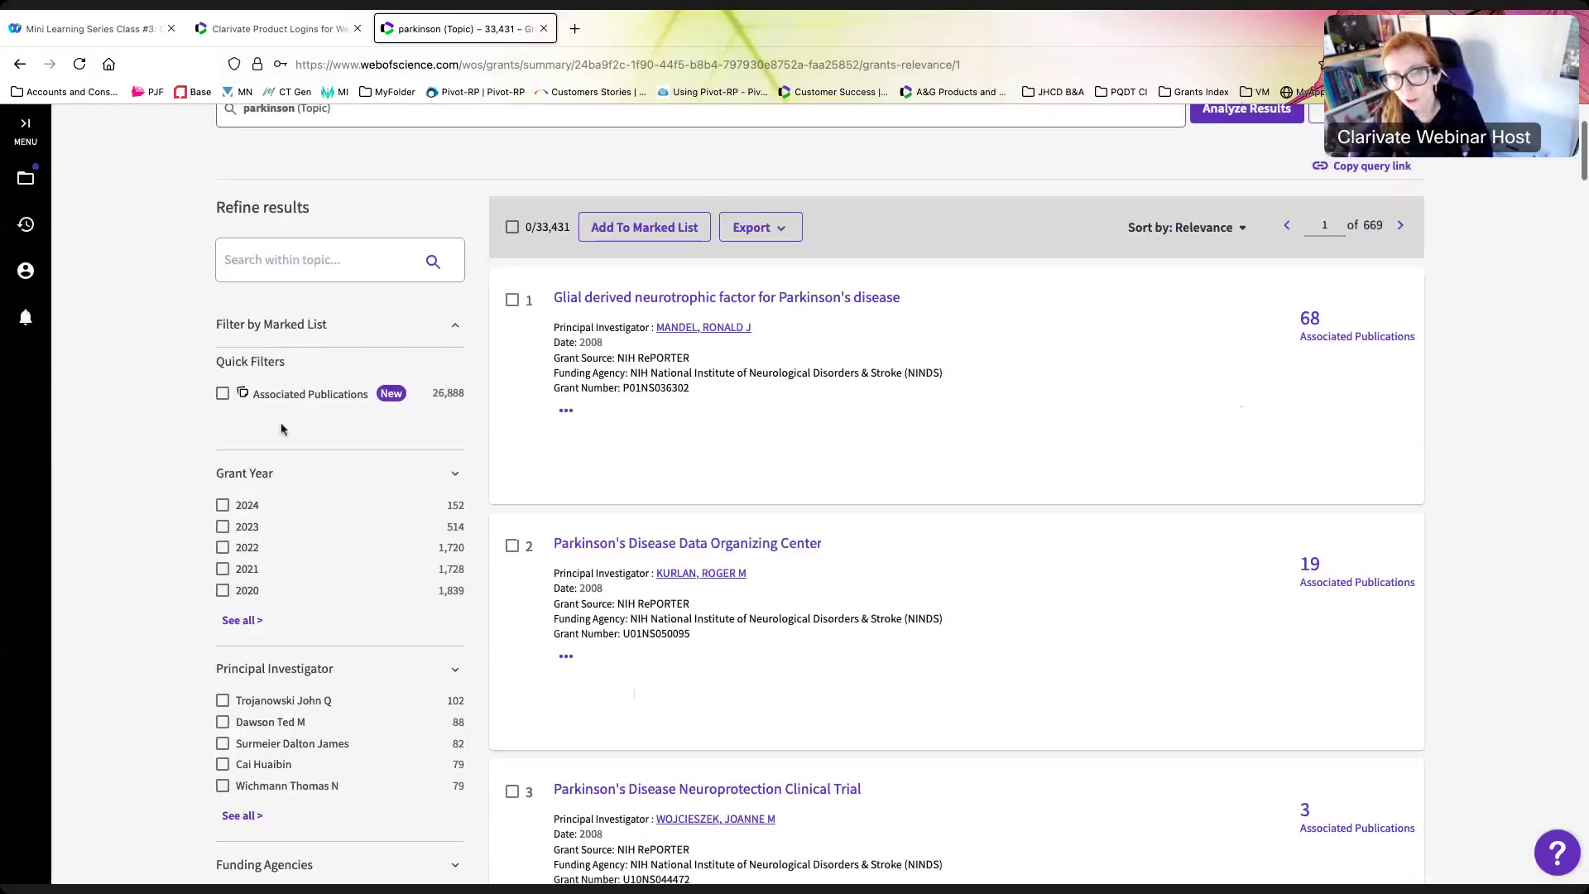
# Open the complete list of funding agencies for the parkinson grants and look through it
pyautogui.scroll(-2, 285, 475)
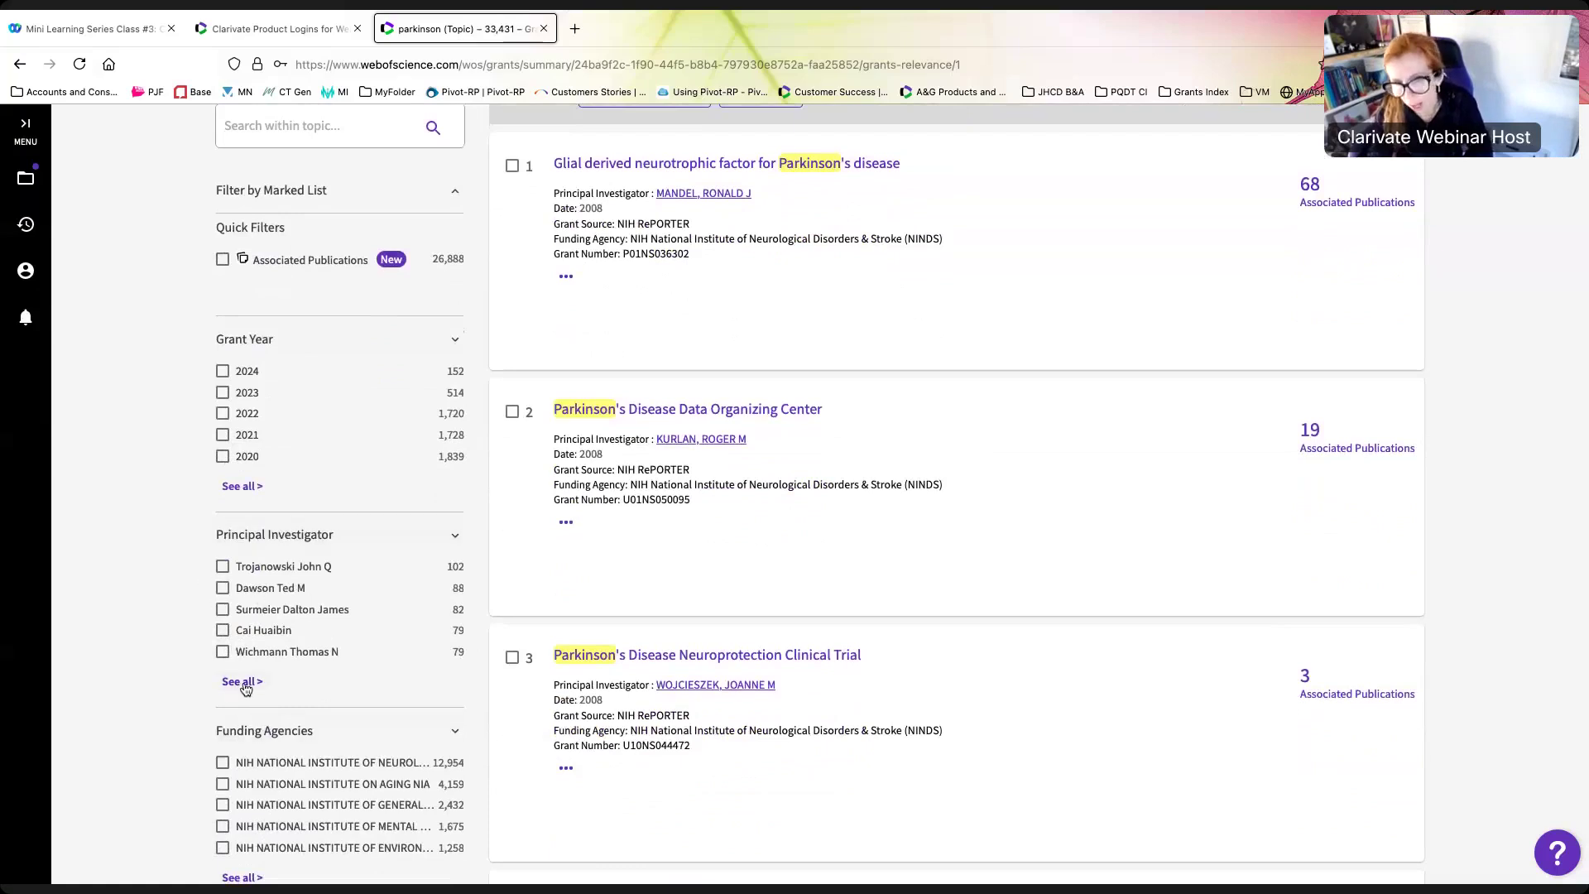
pyautogui.scroll(-3, 245, 687)
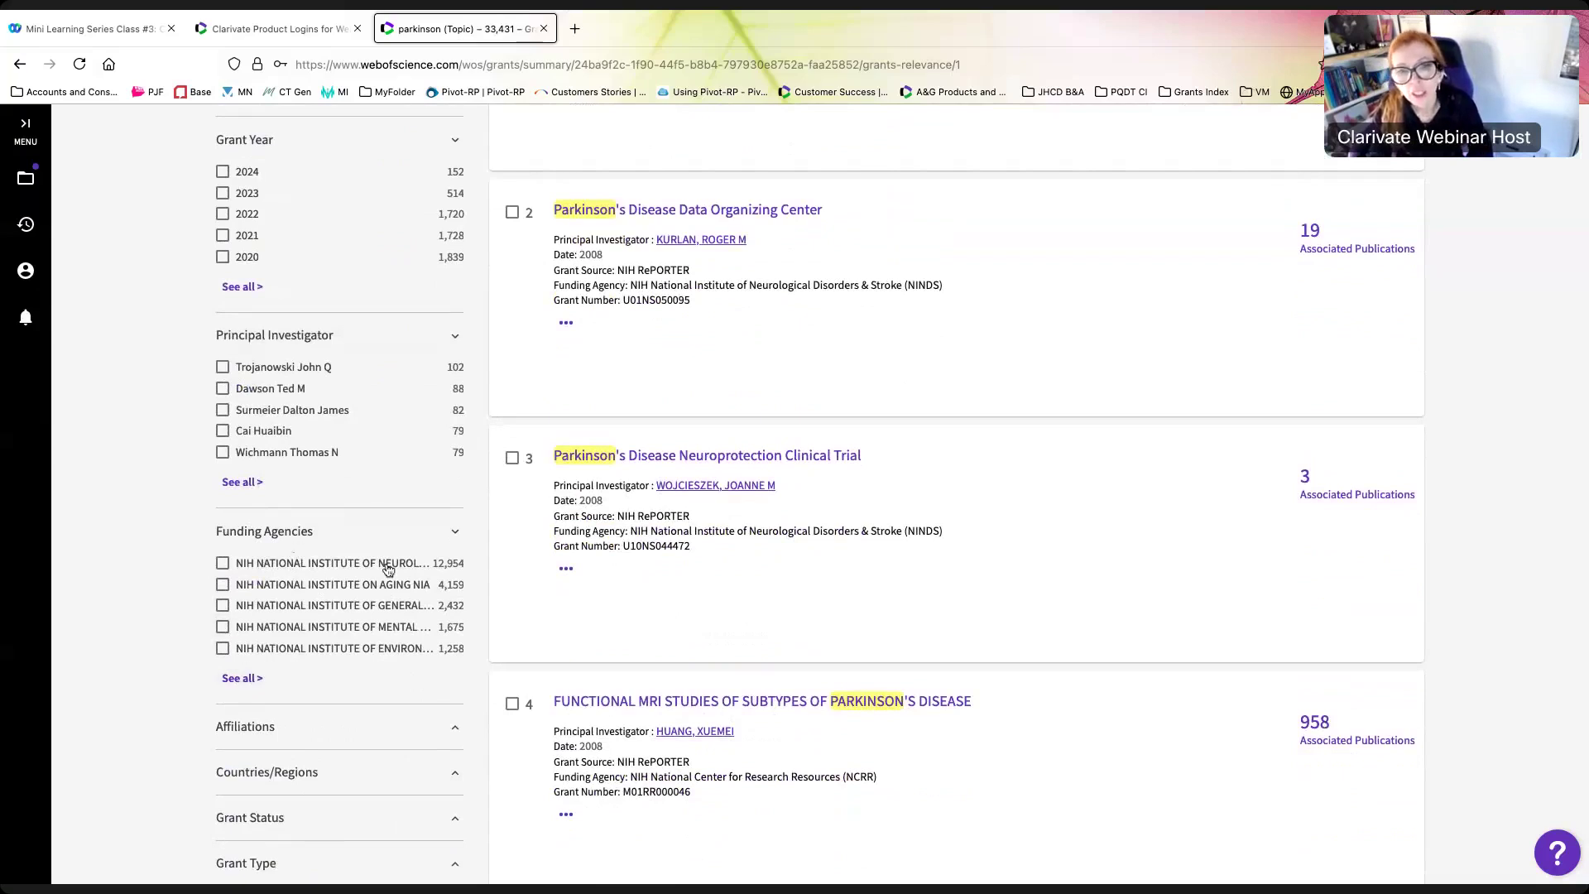
pyautogui.click(242, 678)
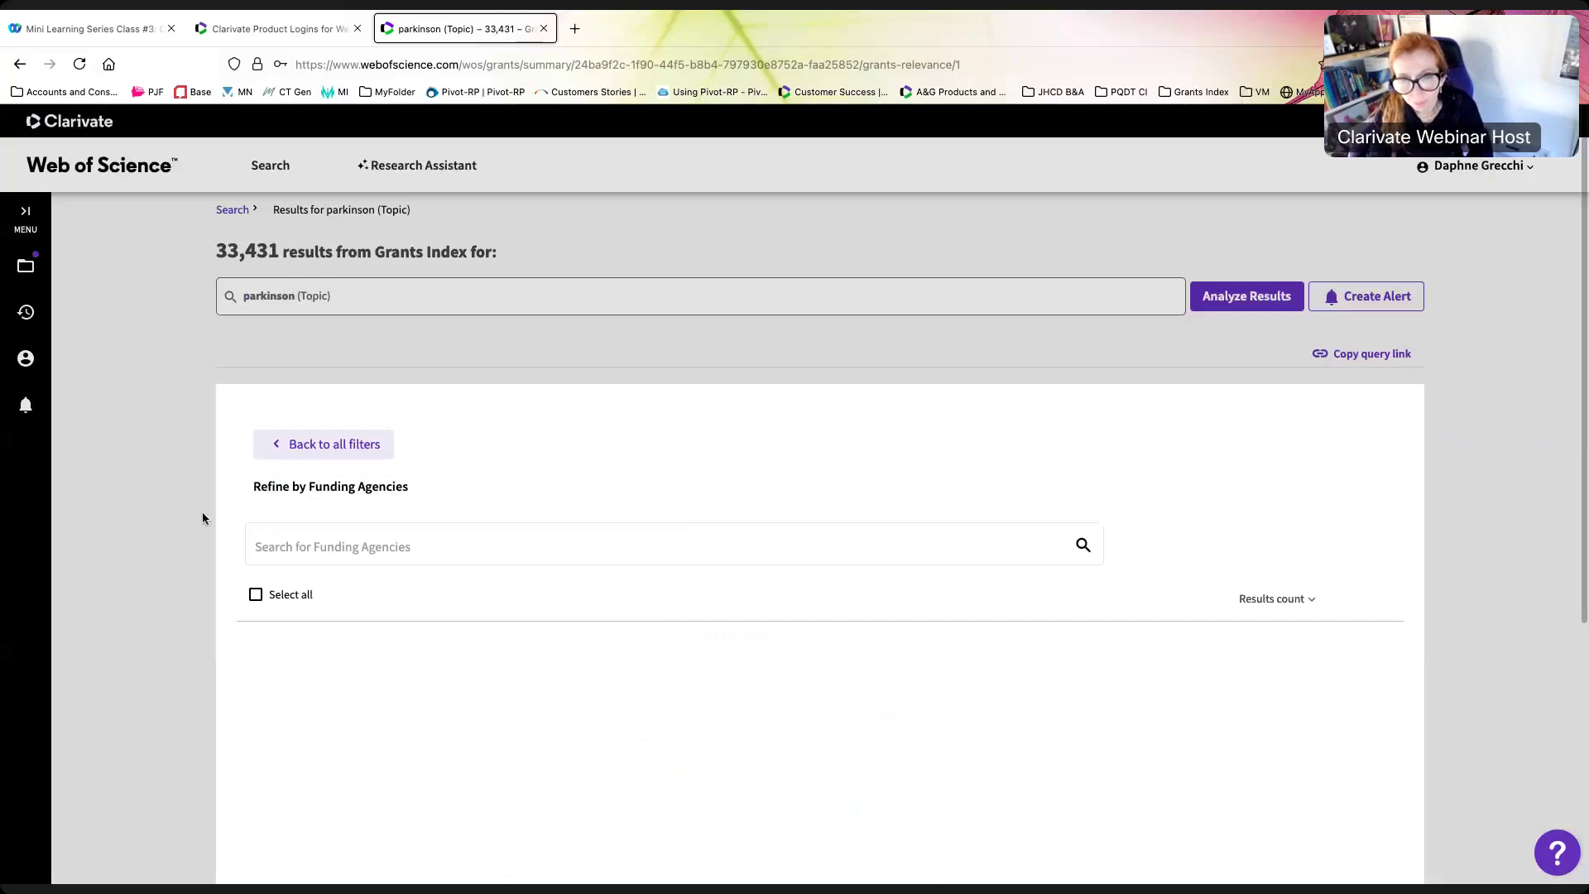
pyautogui.scroll(-2, 257, 522)
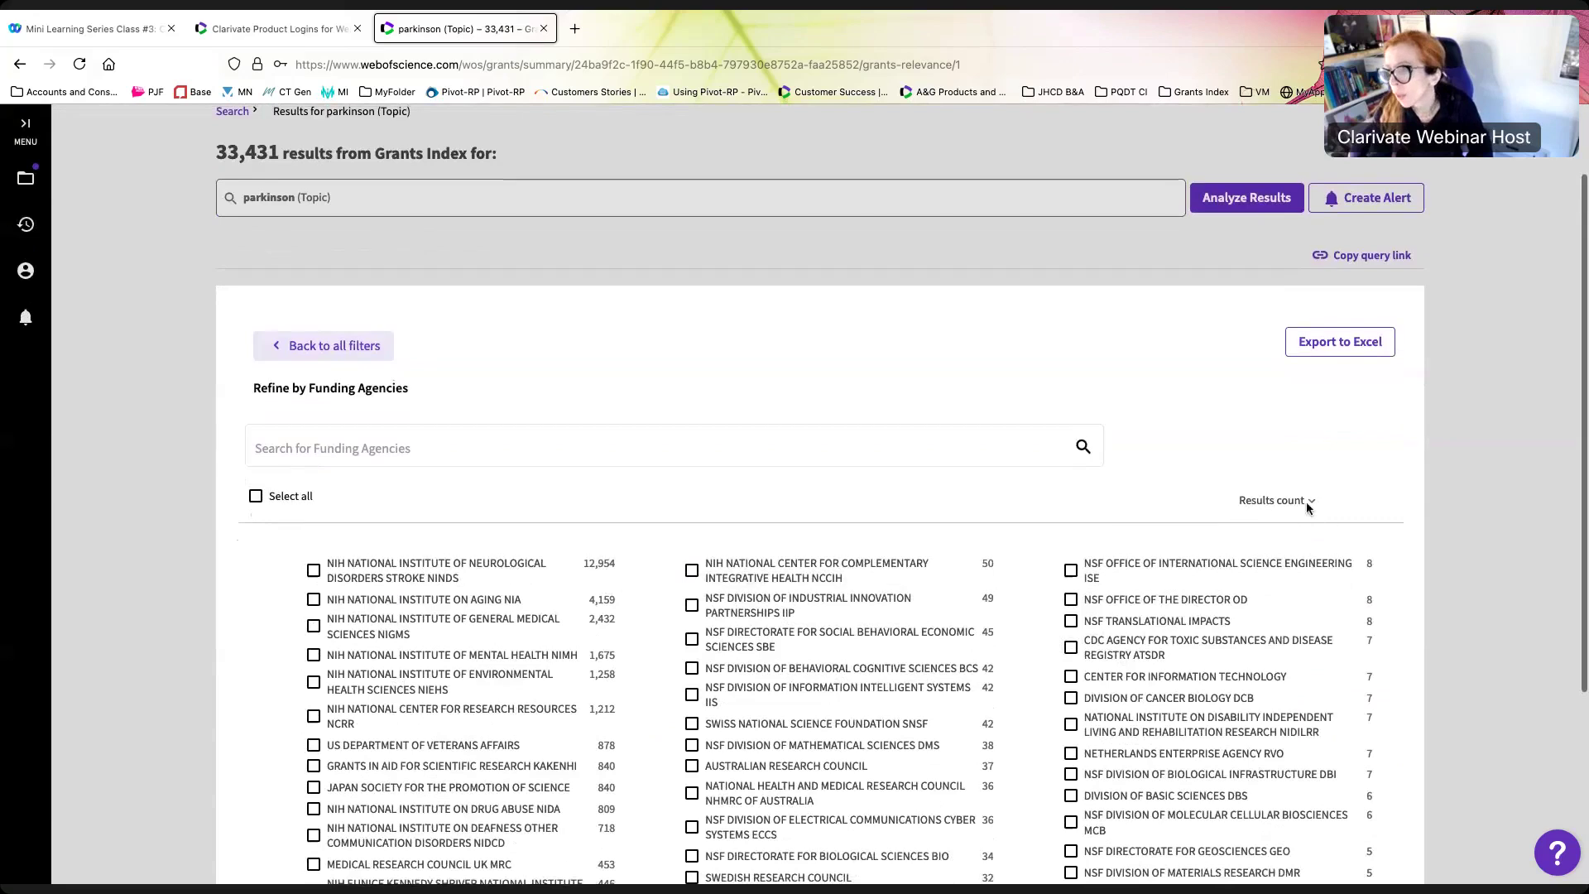
pyautogui.scroll(-3, 920, 584)
pyautogui.scroll(3, 921, 585)
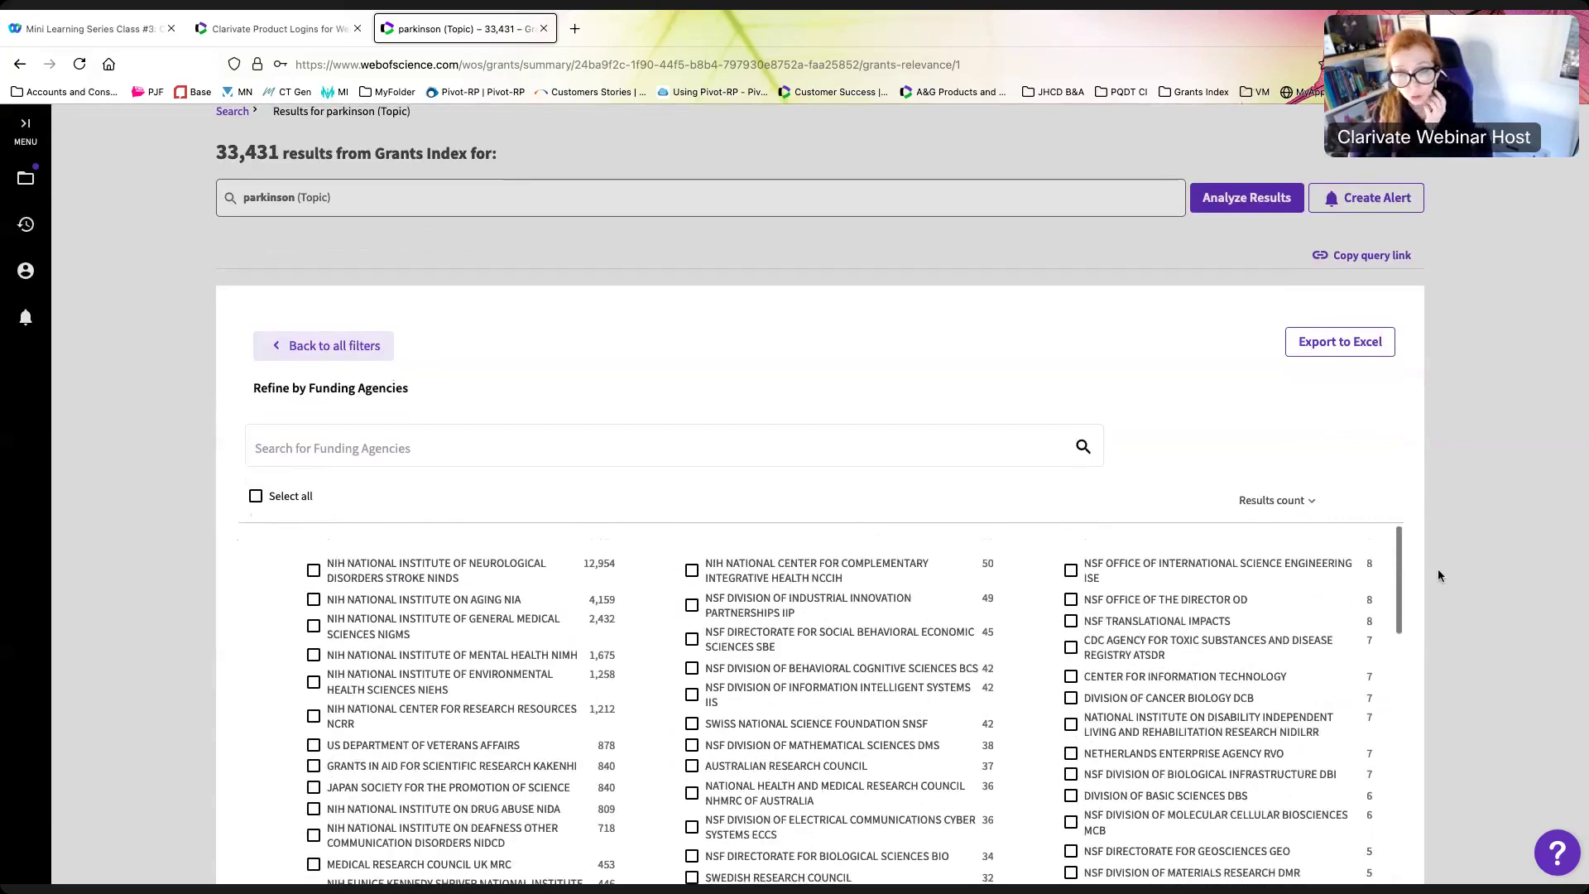
# Check the sort options for the funding agencies without changing the order, and browse the agencies ordered by results count
pyautogui.click(1312, 499)
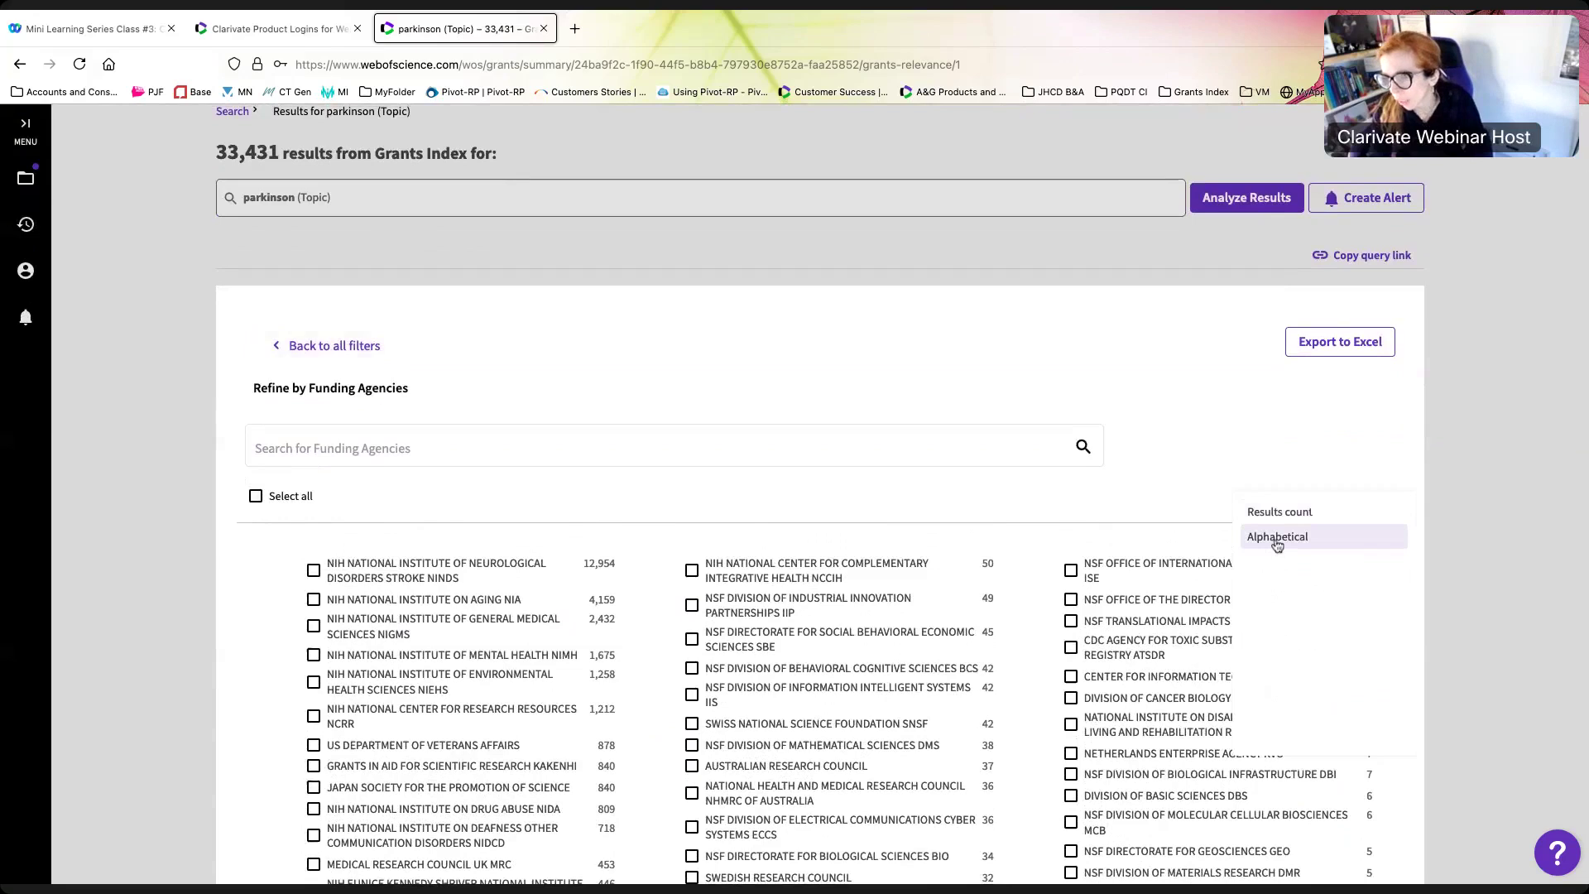
pyautogui.click(764, 462)
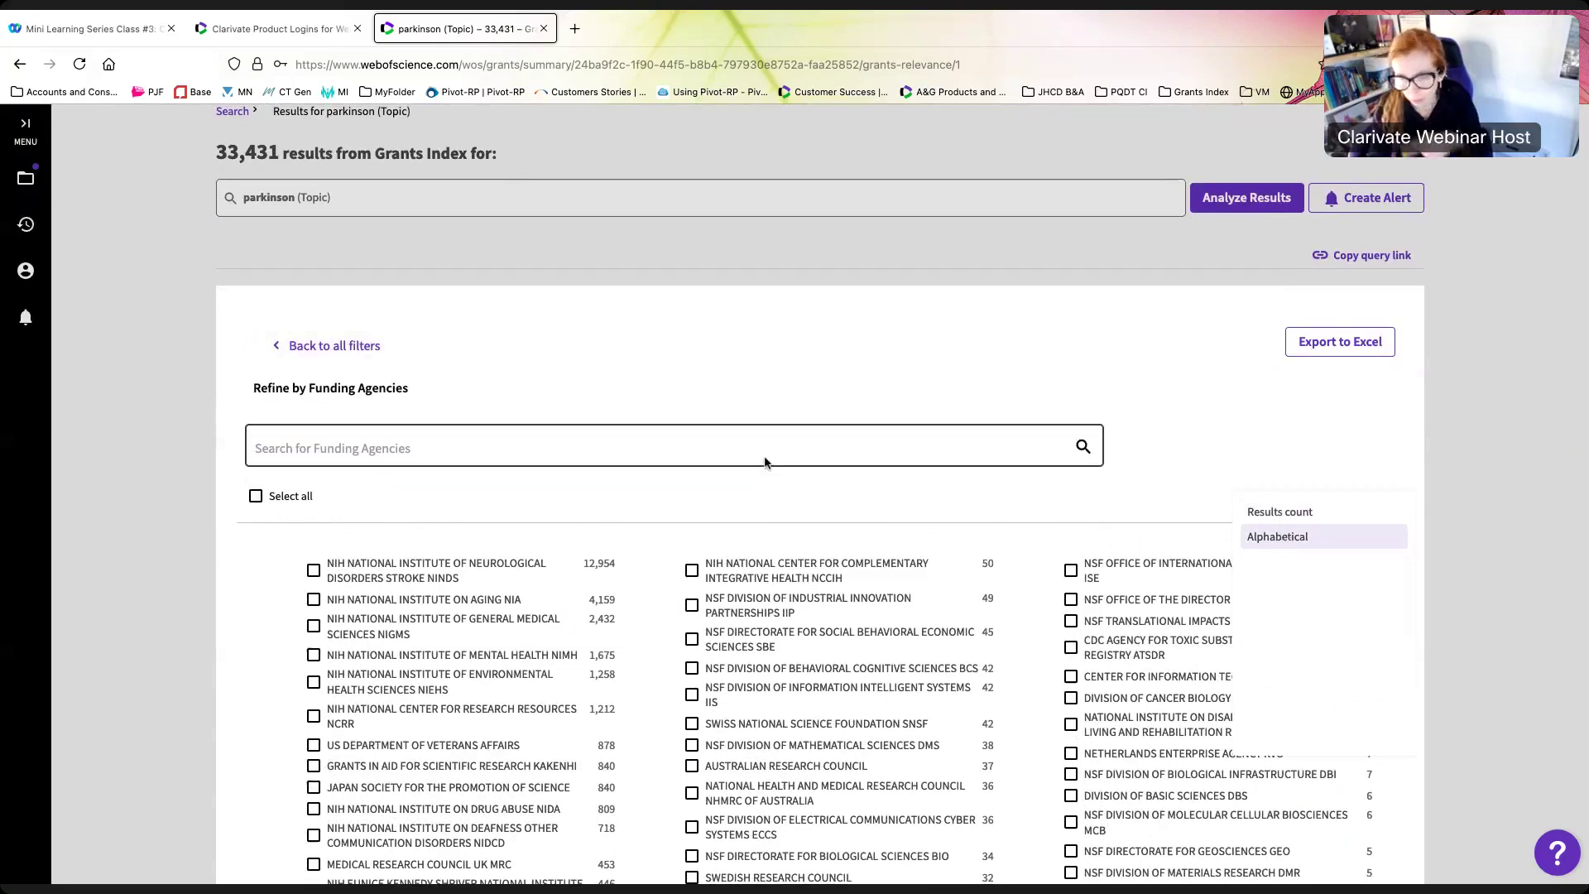
pyautogui.click(236, 589)
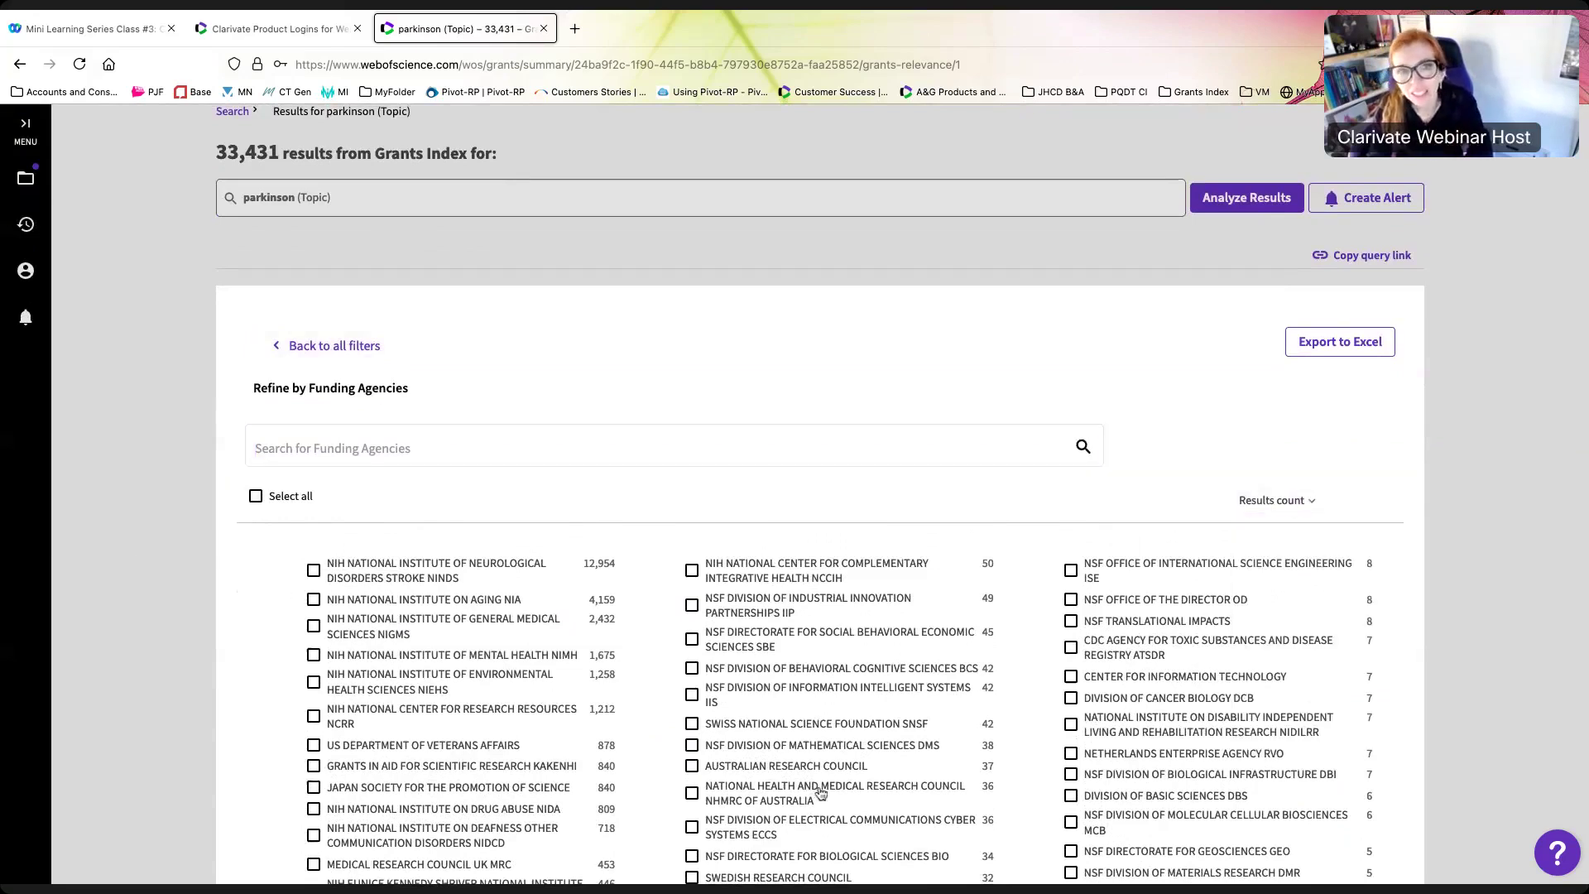
pyautogui.scroll(-2, 820, 792)
pyautogui.scroll(-8, 819, 792)
pyautogui.scroll(9, 819, 792)
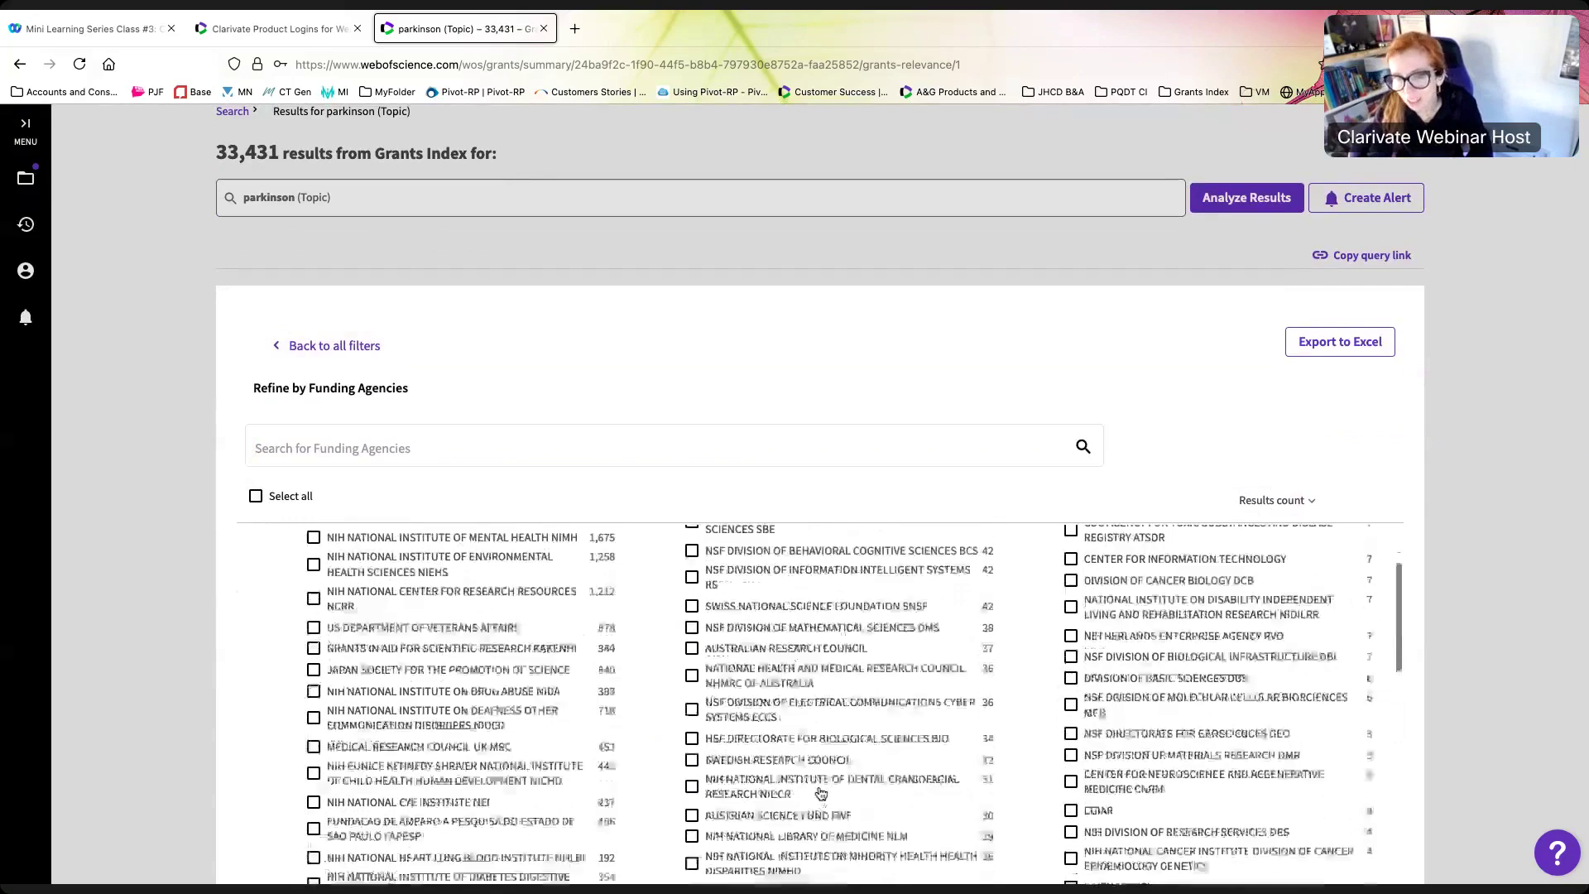
pyautogui.scroll(2, 819, 792)
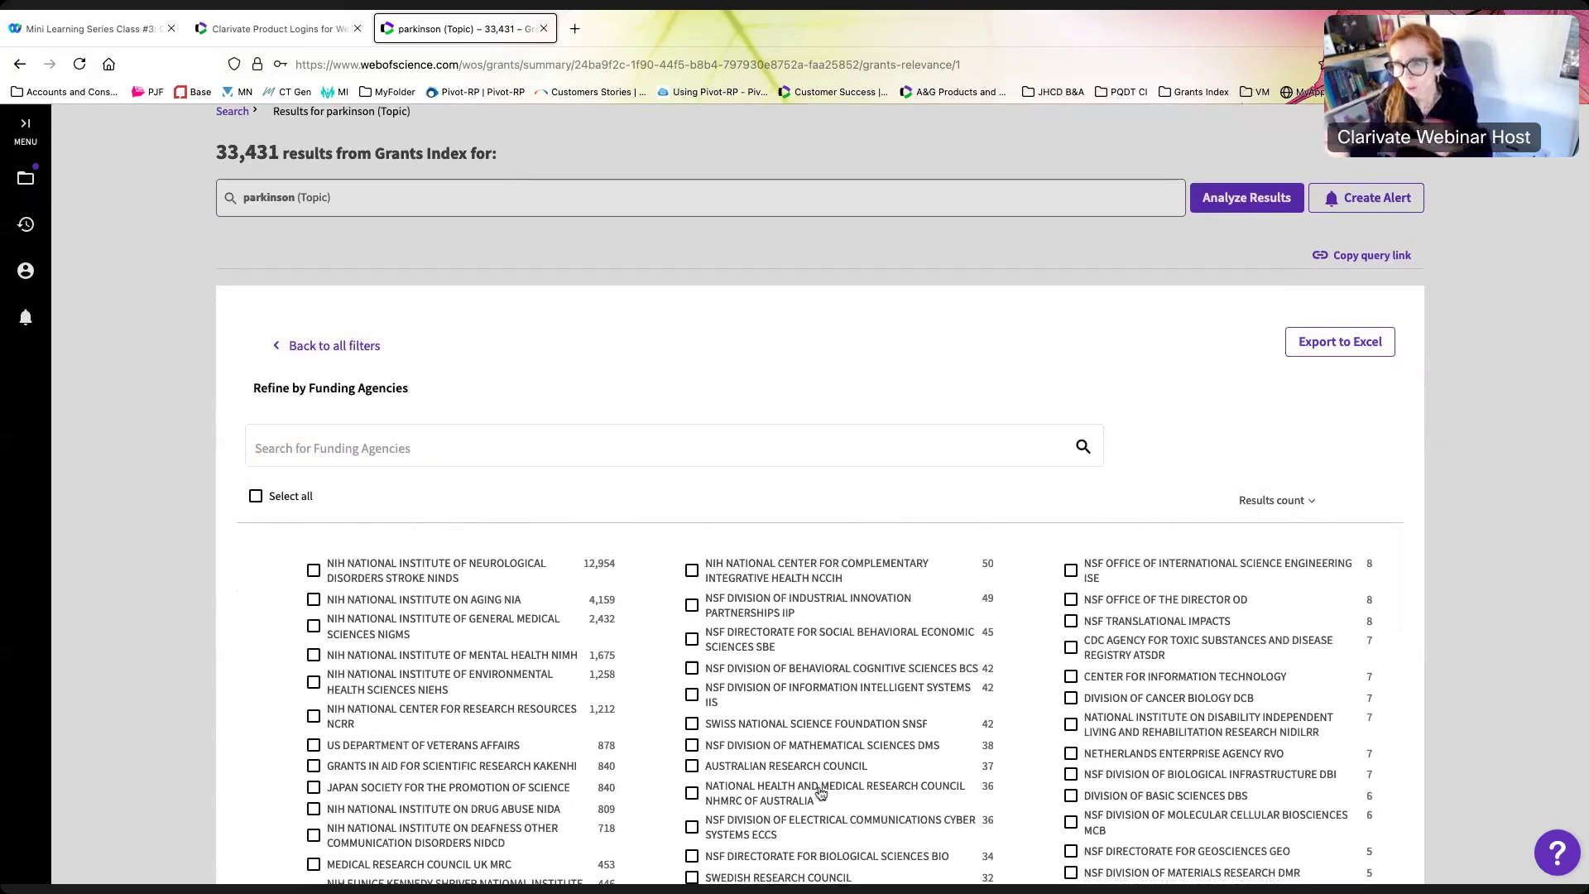
# Search the funding agencies for "EUROPEAN", and return to all filters without refining
pyautogui.click(340, 445)
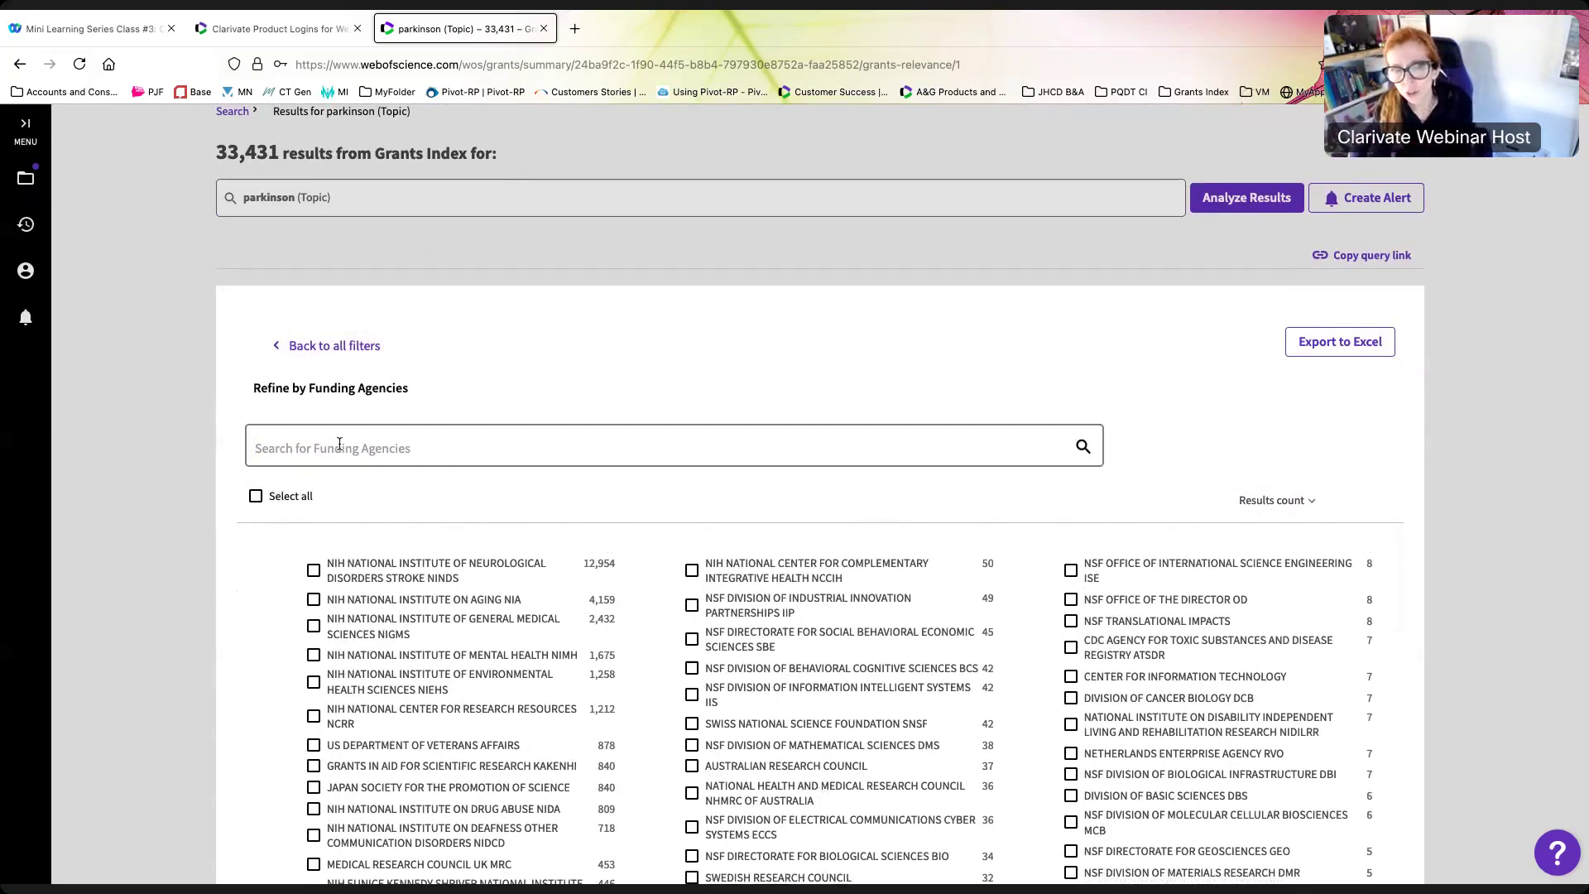
pyautogui.press('capslock')
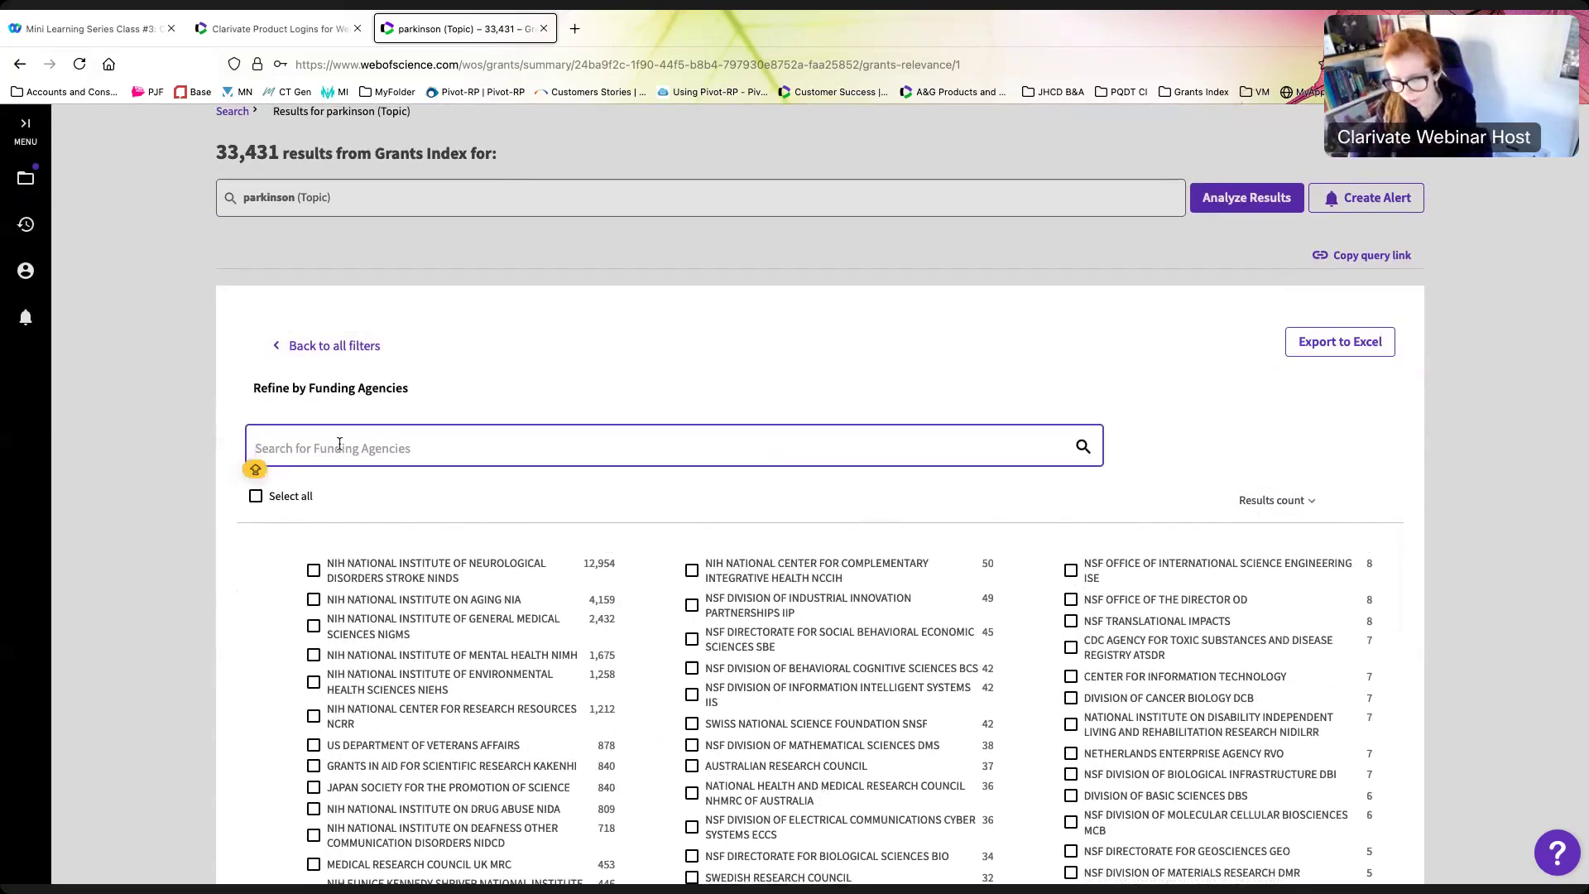
pyautogui.write('EUROPEAN')
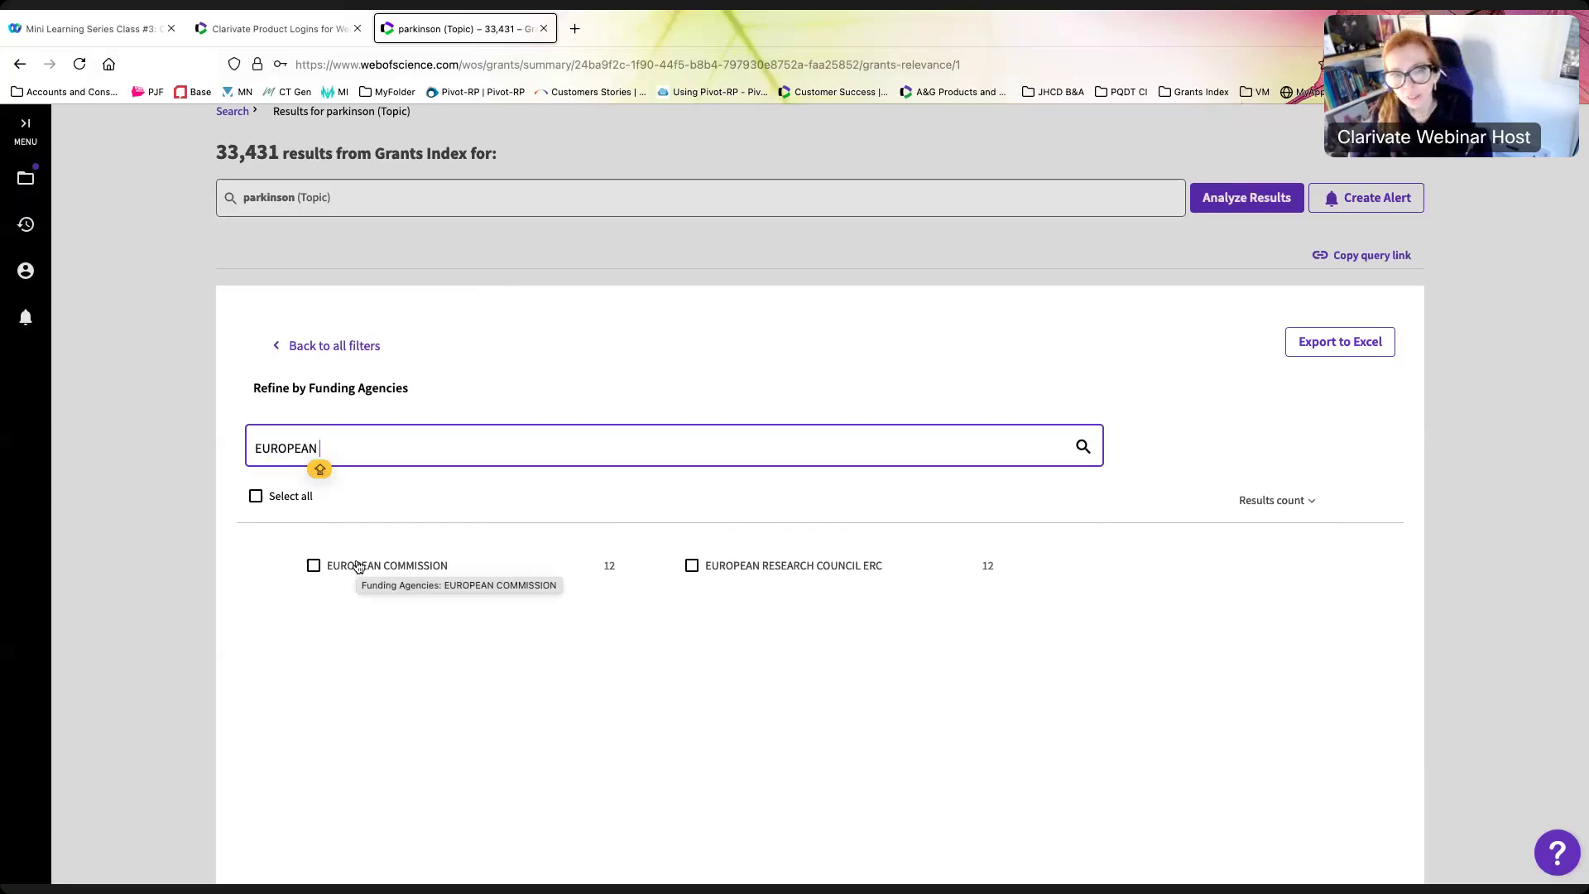
pyautogui.click(325, 347)
# Expand the Affiliations filter and examine the institutions listed for the parkinson grants
pyautogui.scroll(-6, 104, 564)
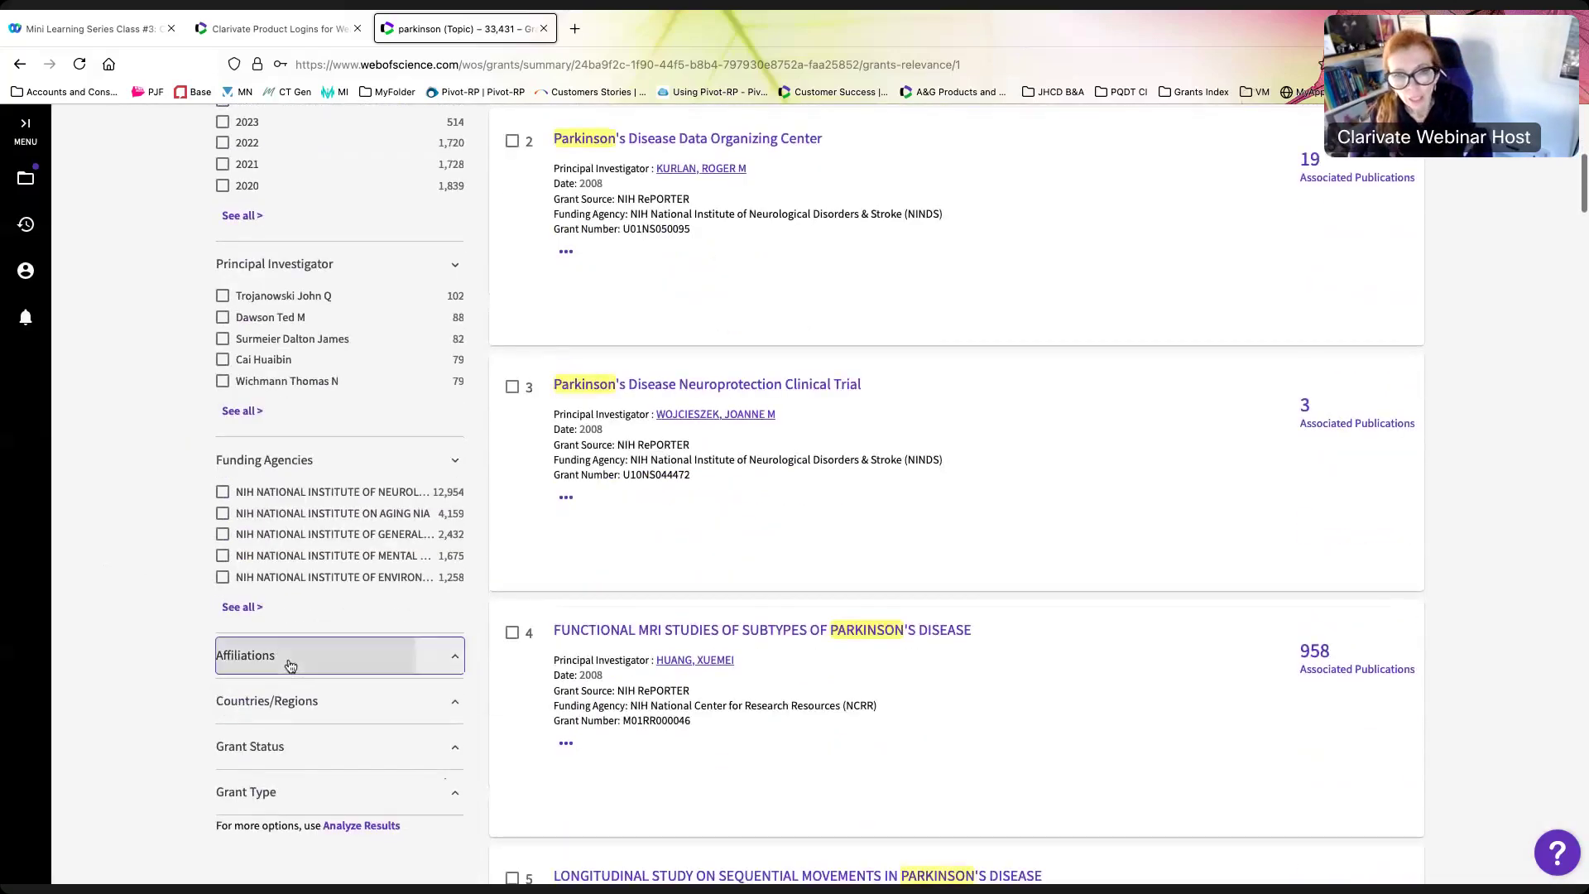
pyautogui.click(294, 658)
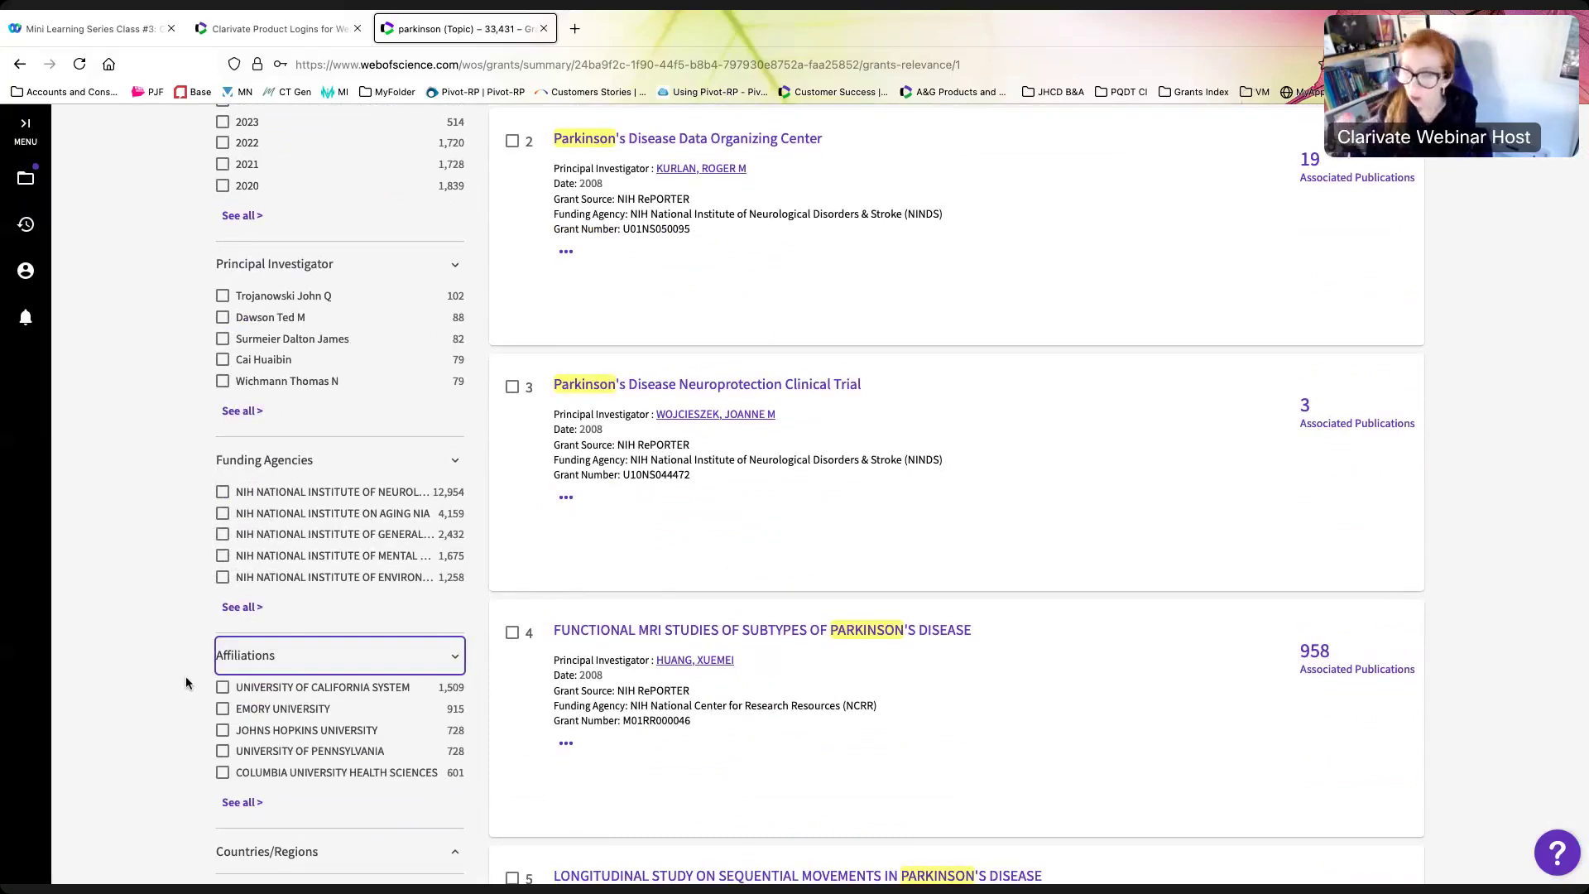
pyautogui.scroll(-1, 185, 681)
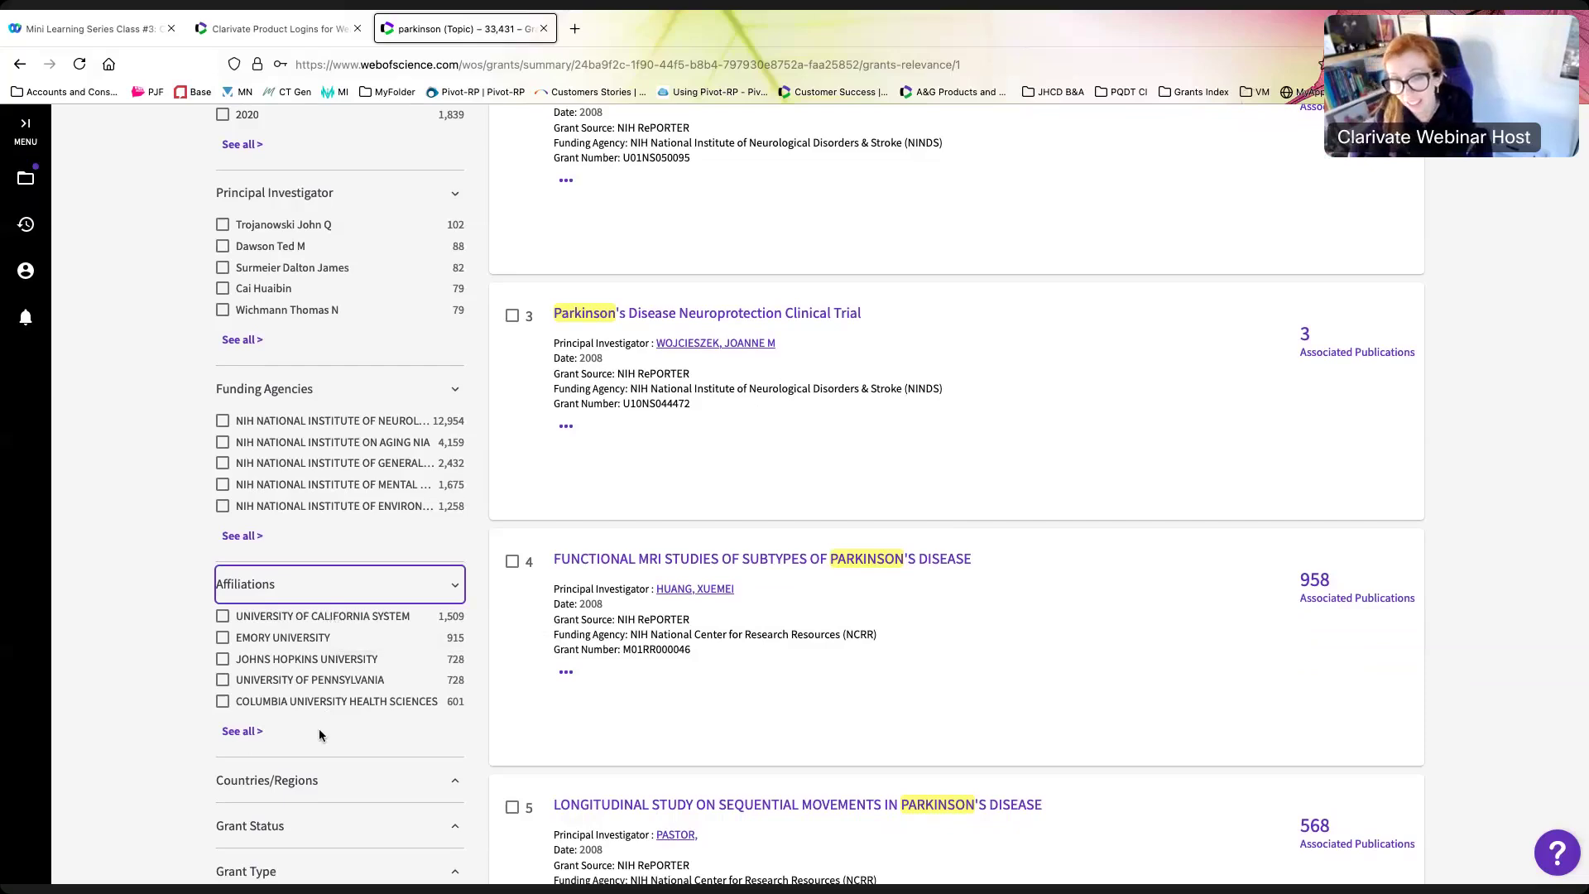
pyautogui.scroll(-1, 319, 728)
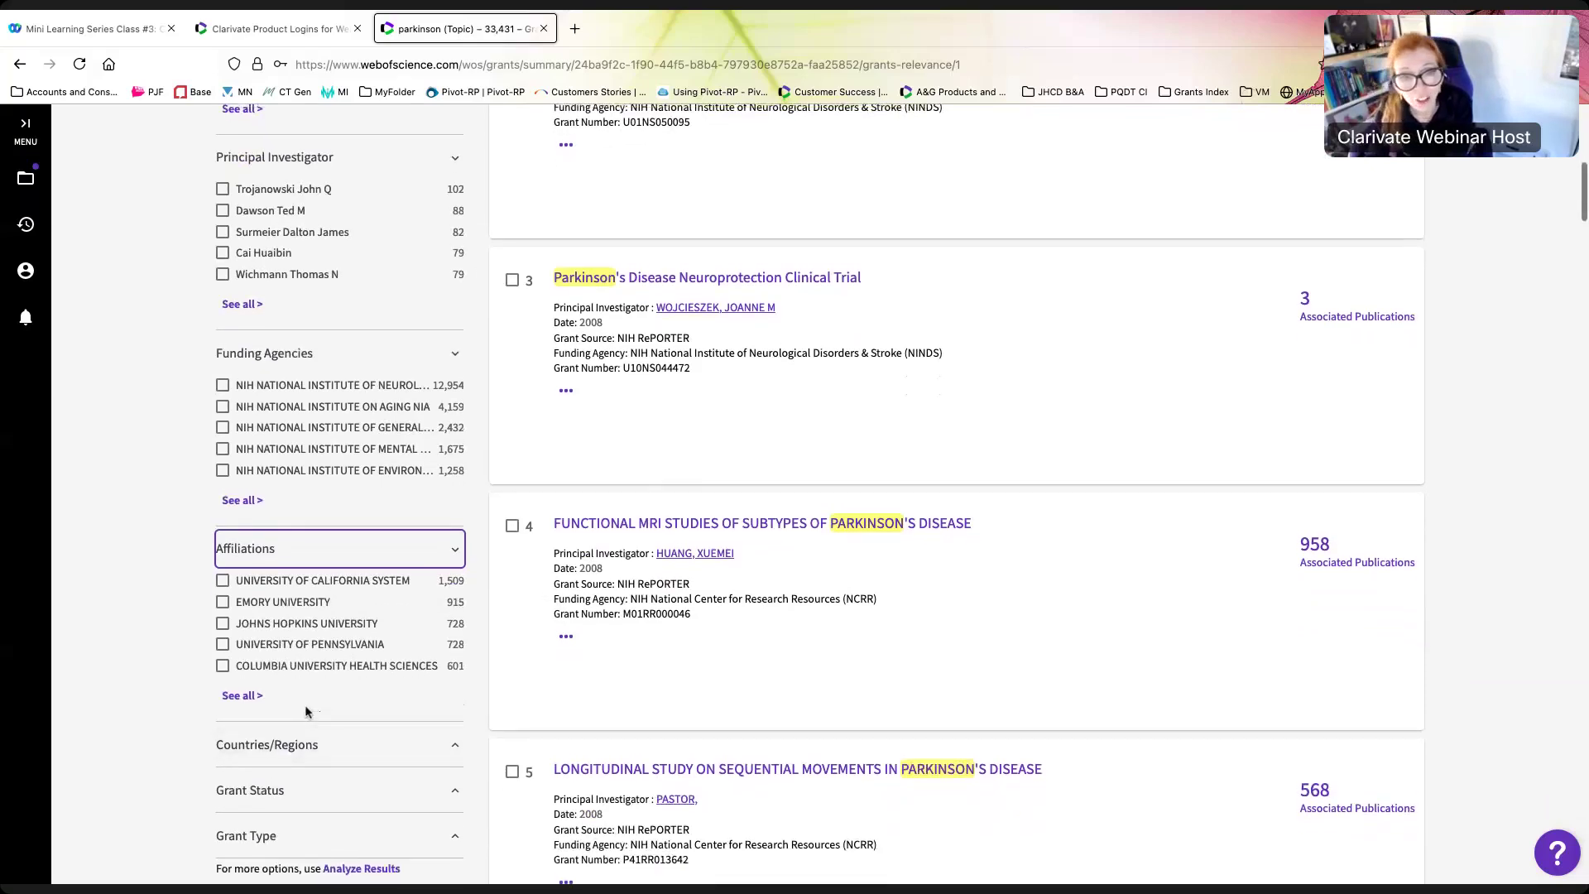
pyautogui.scroll(-2, 180, 720)
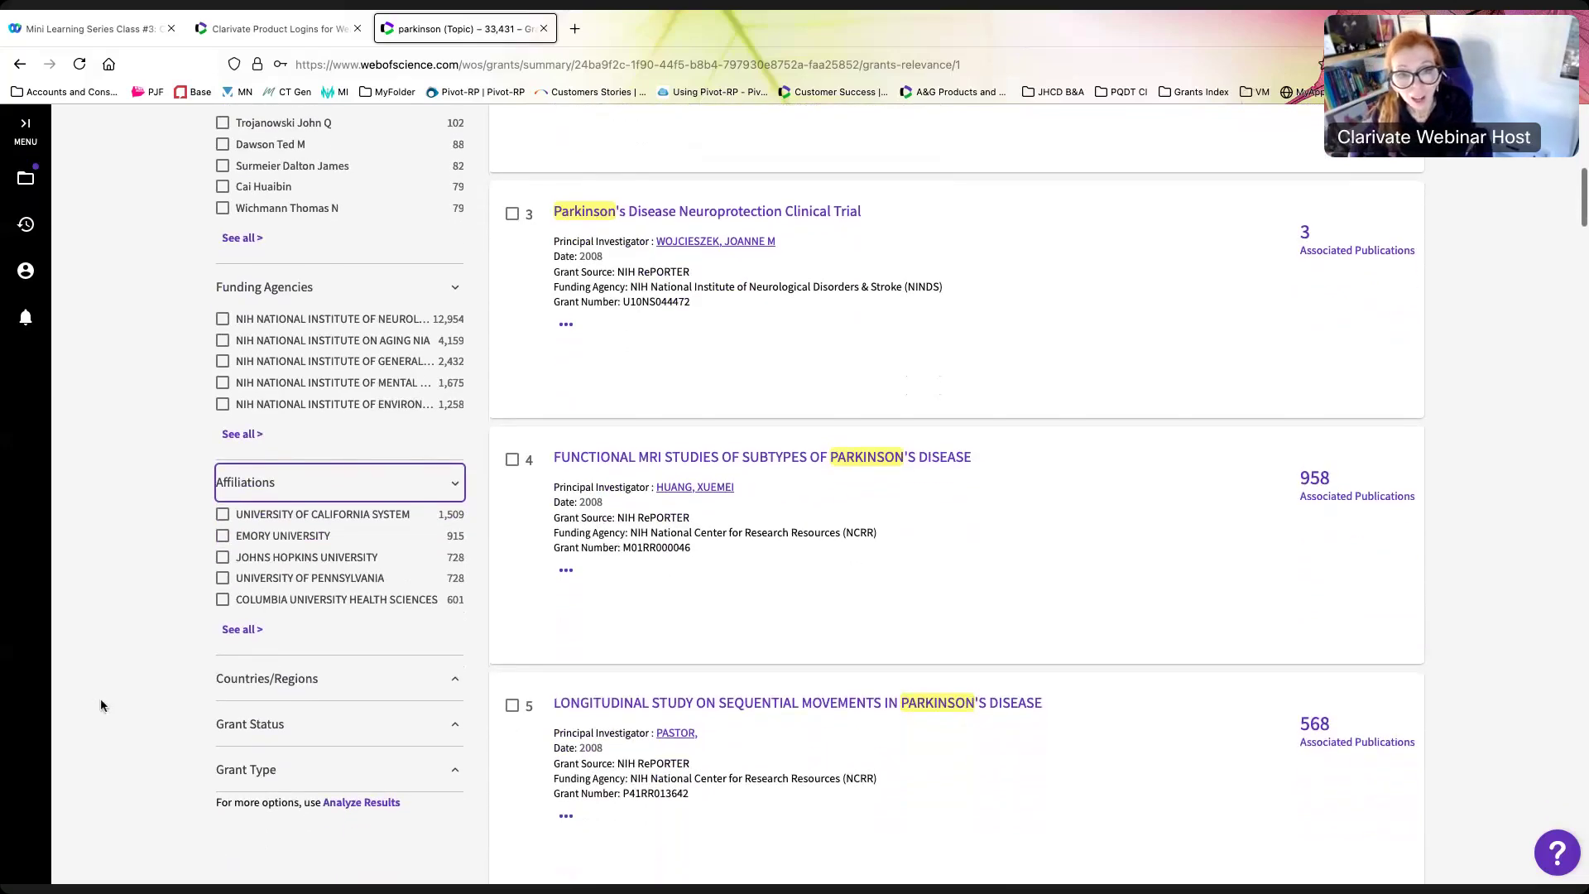
# Expand the Countries/Regions filter, view its complete list of countries, and return to all filters without selecting any
pyautogui.click(244, 685)
pyautogui.scroll(-2, 327, 724)
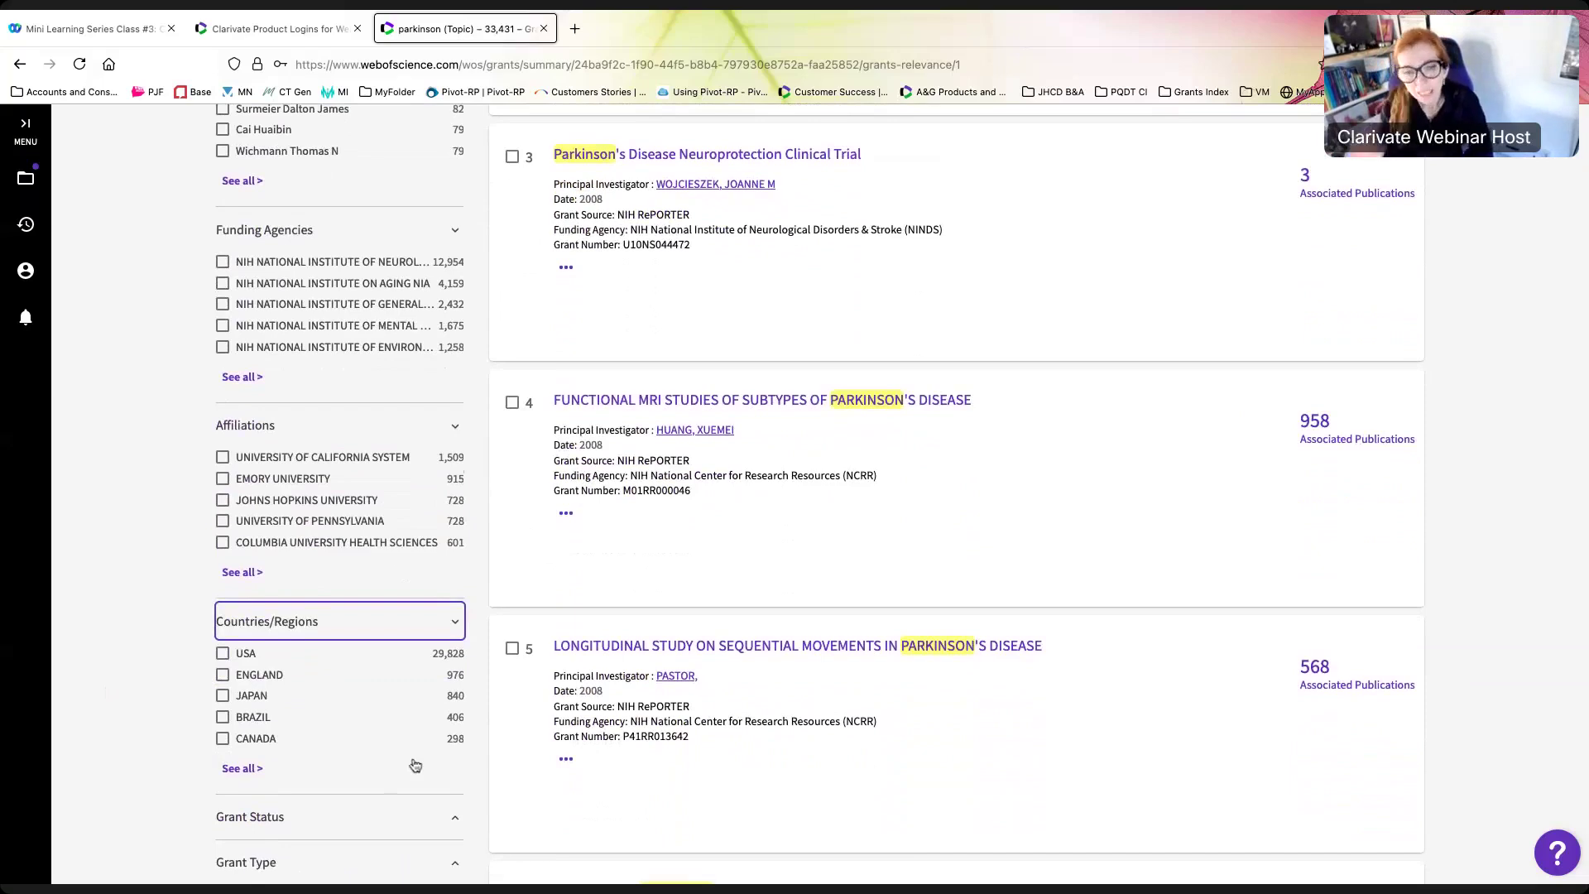
pyautogui.click(229, 769)
pyautogui.scroll(-1, 213, 568)
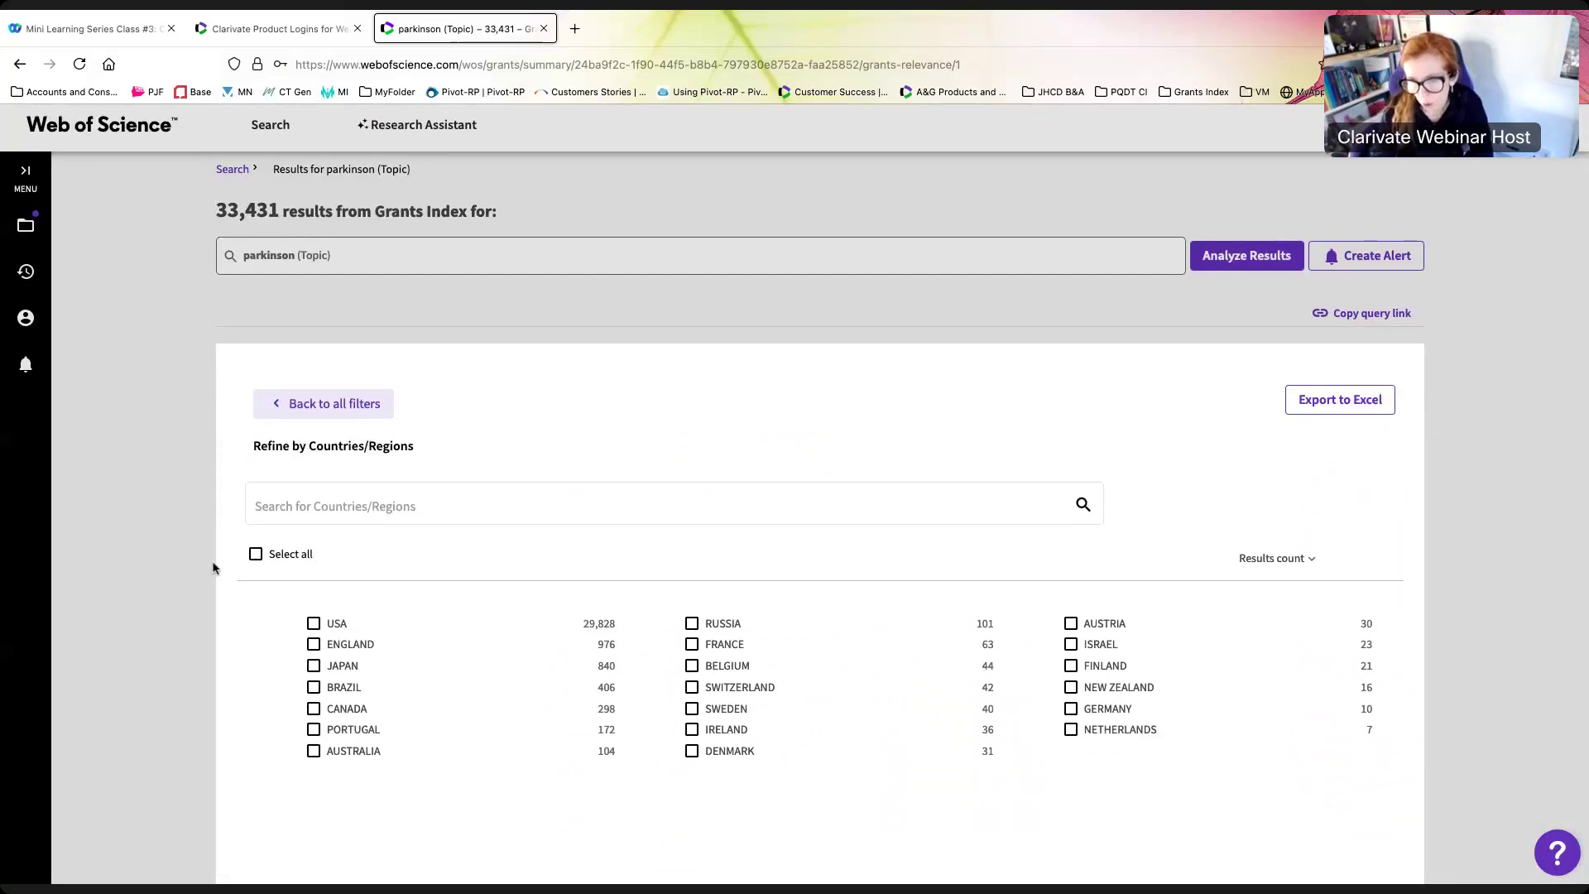
pyautogui.click(323, 404)
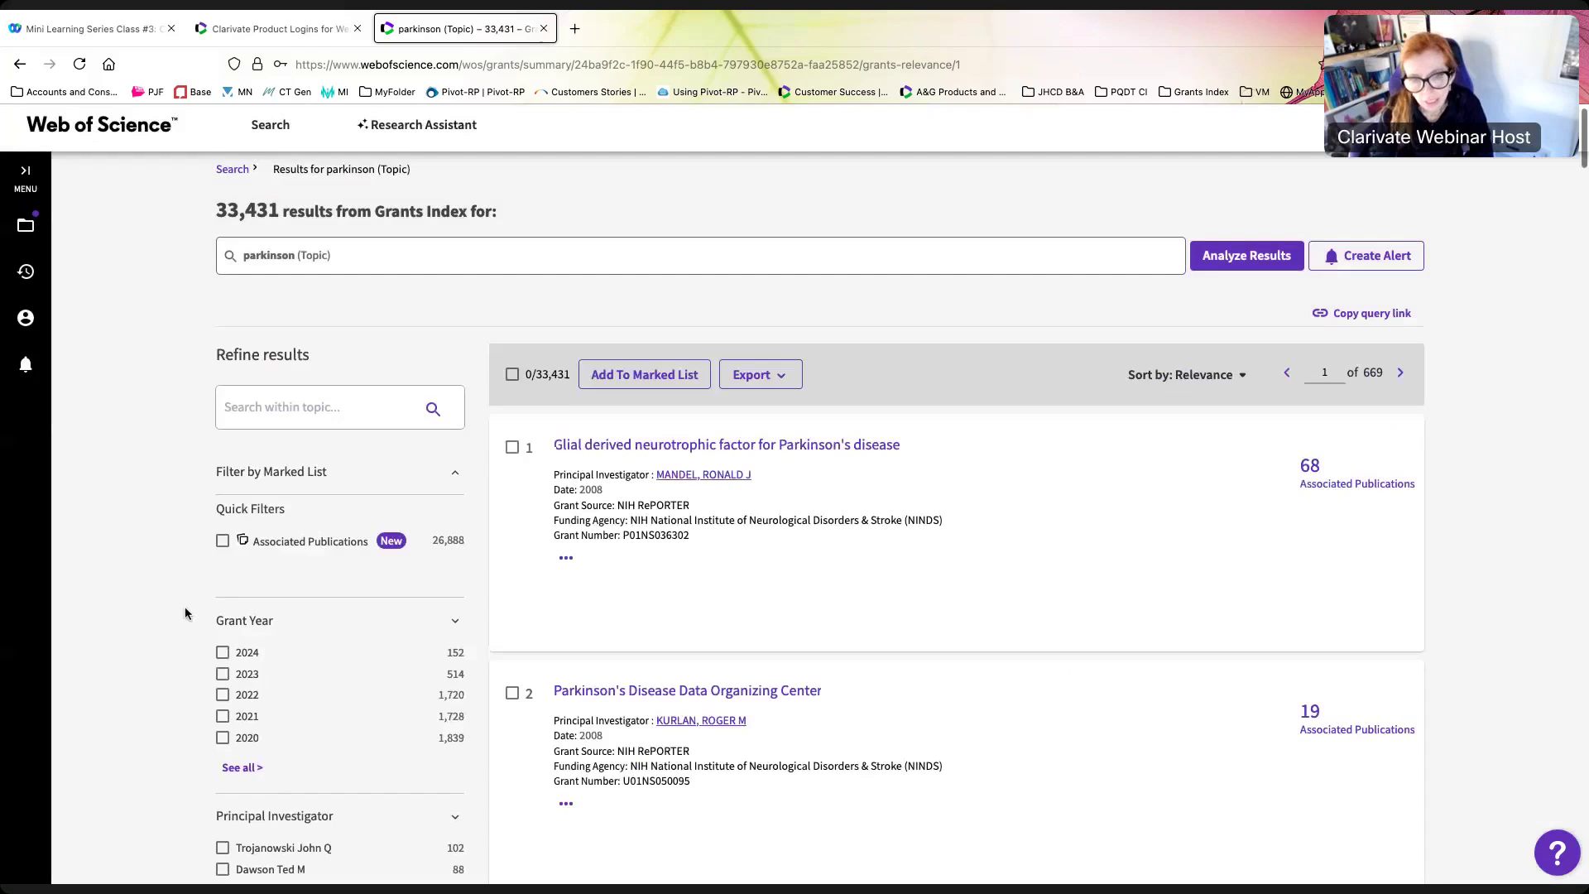
# Expand the Grant Status and Grant Type filters and examine the options under each
pyautogui.scroll(-10, 185, 612)
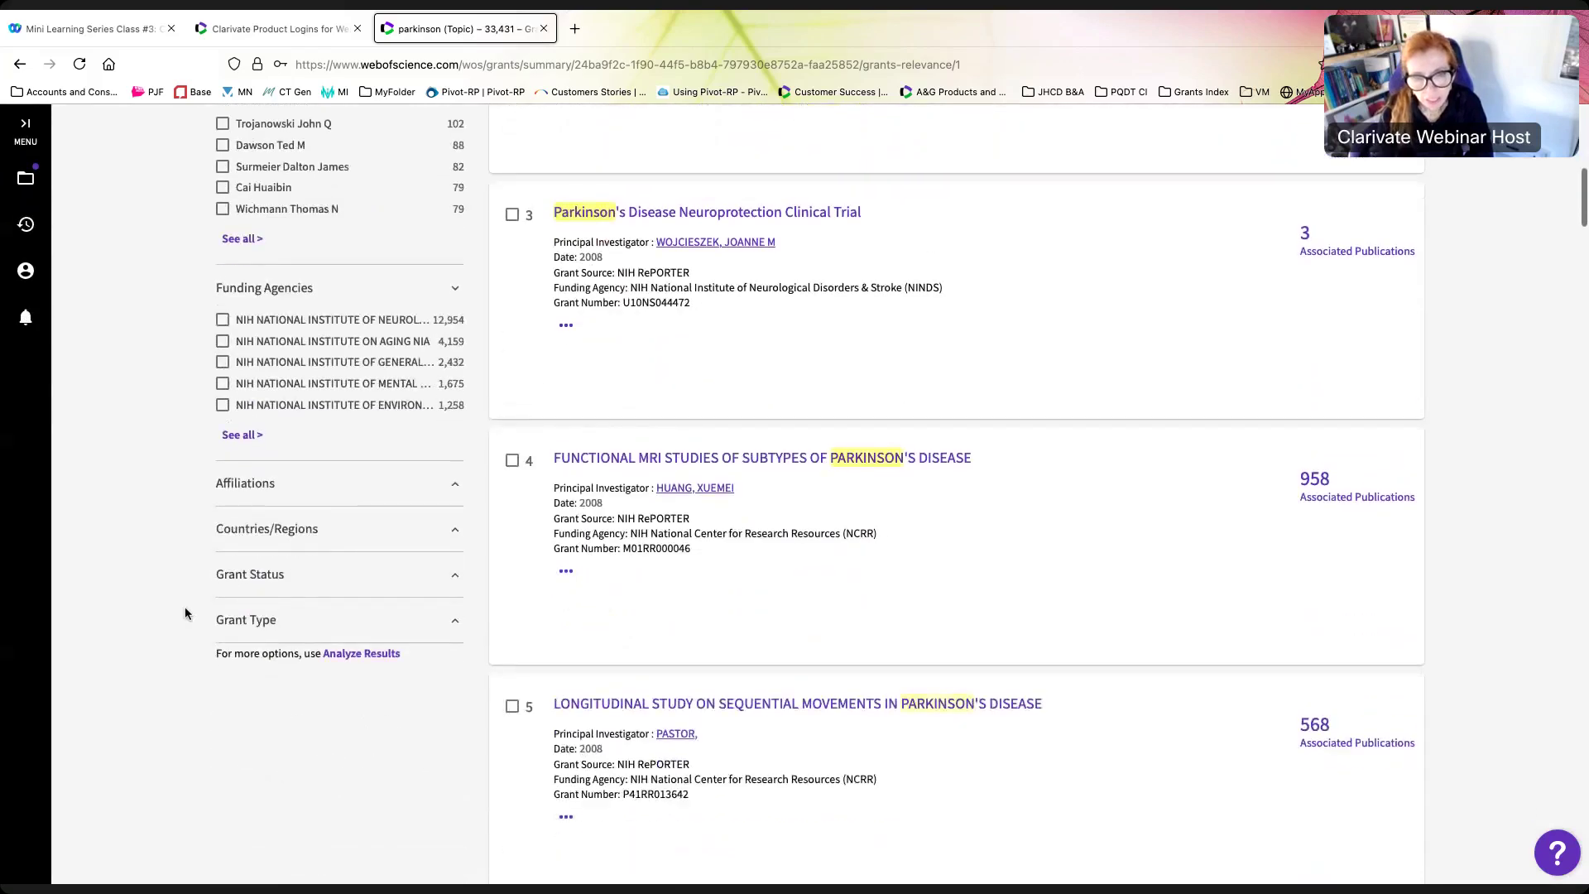
pyautogui.click(246, 581)
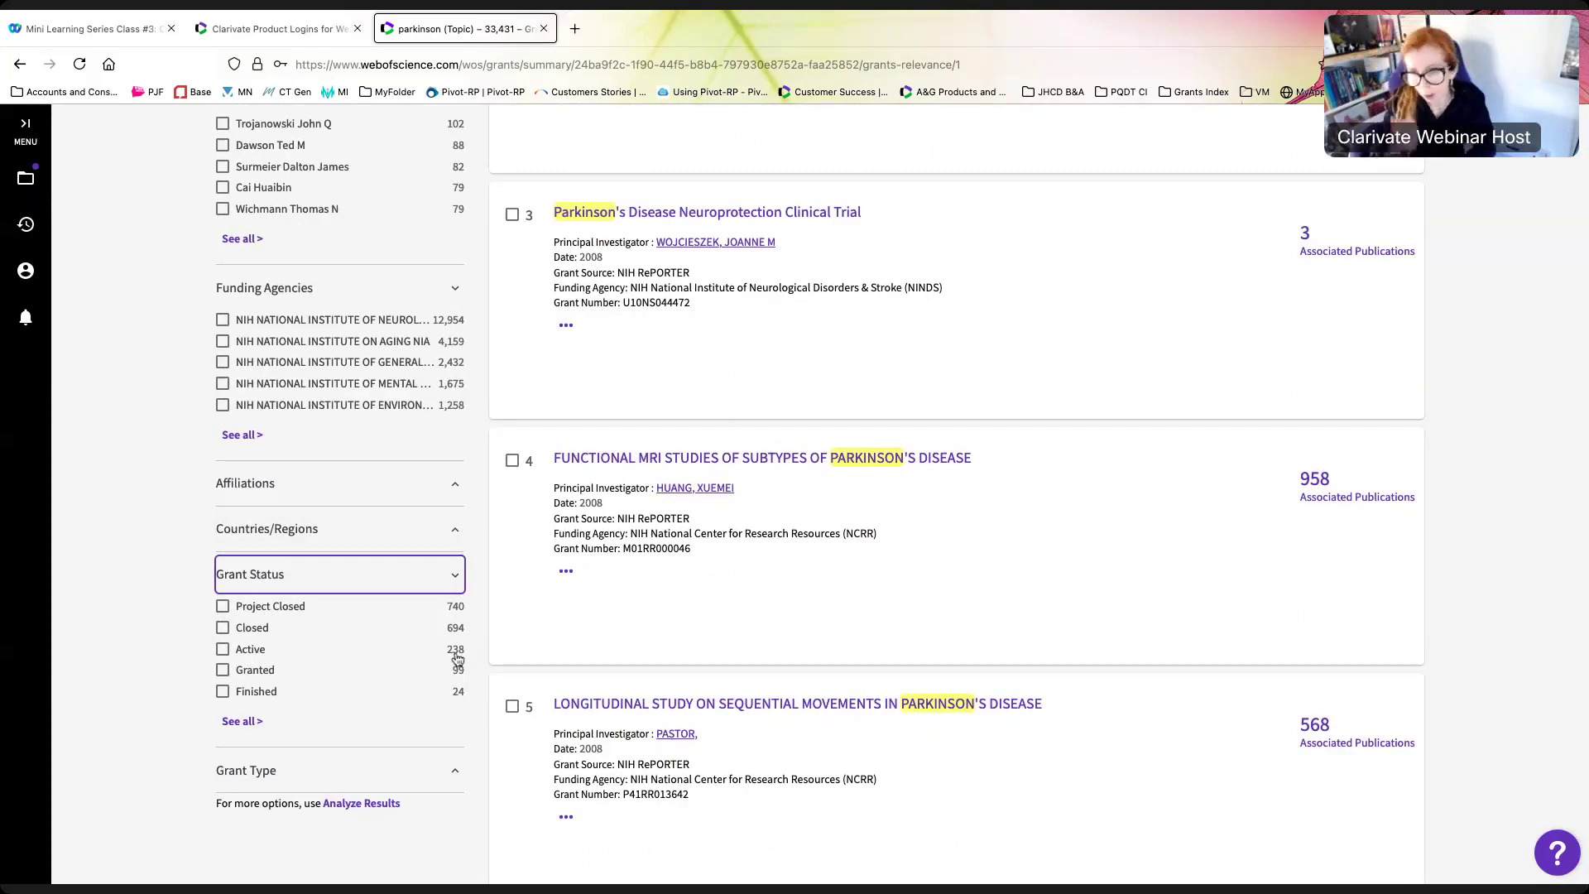
pyautogui.click(265, 767)
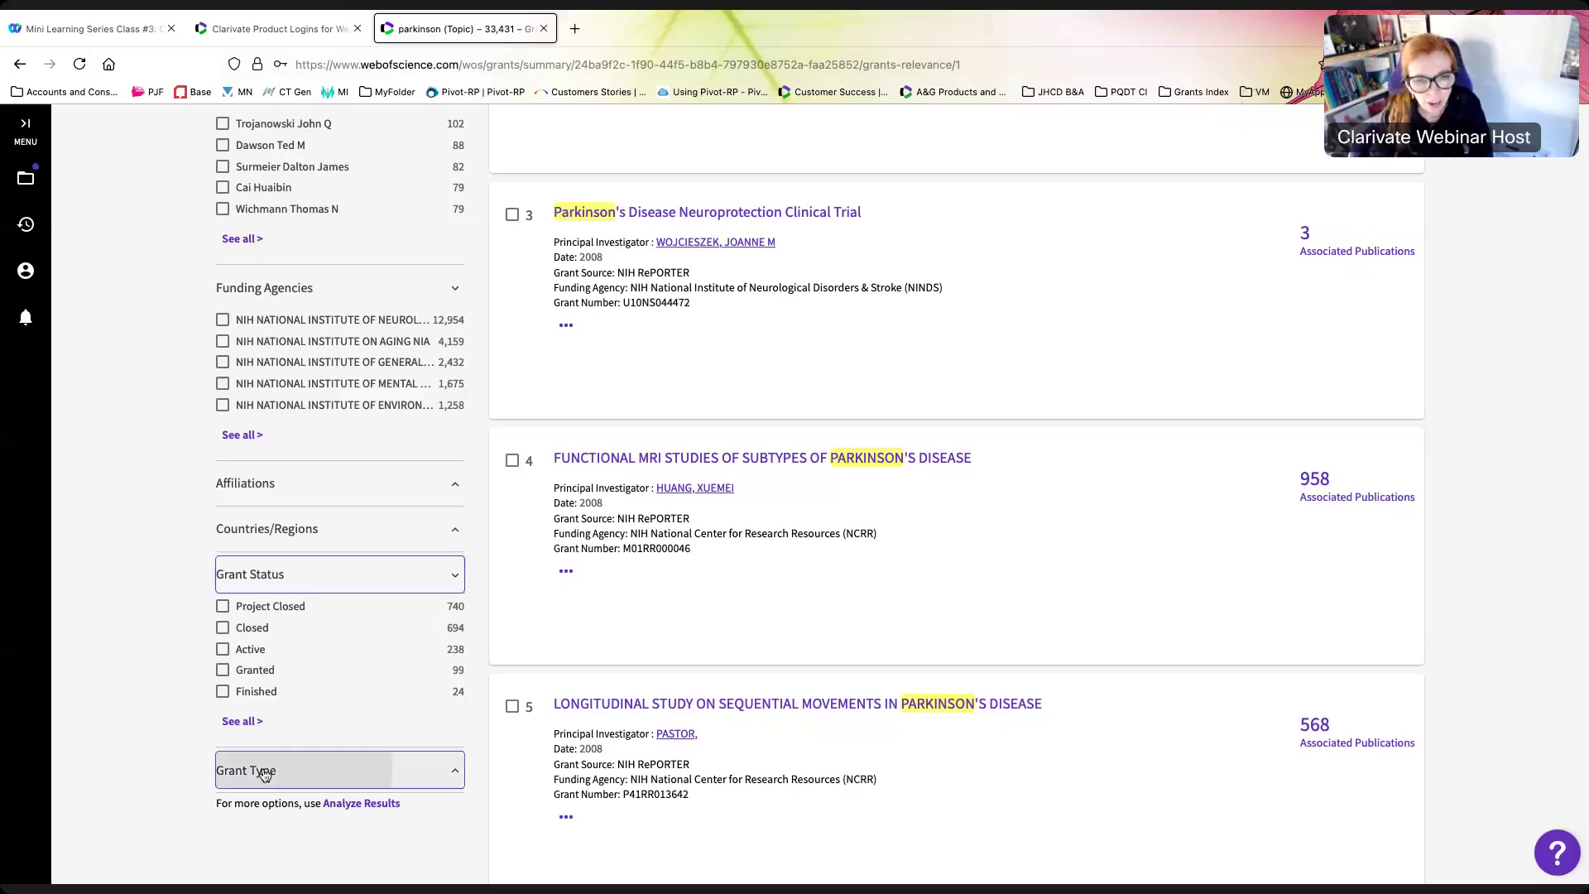
pyautogui.scroll(-2, 179, 675)
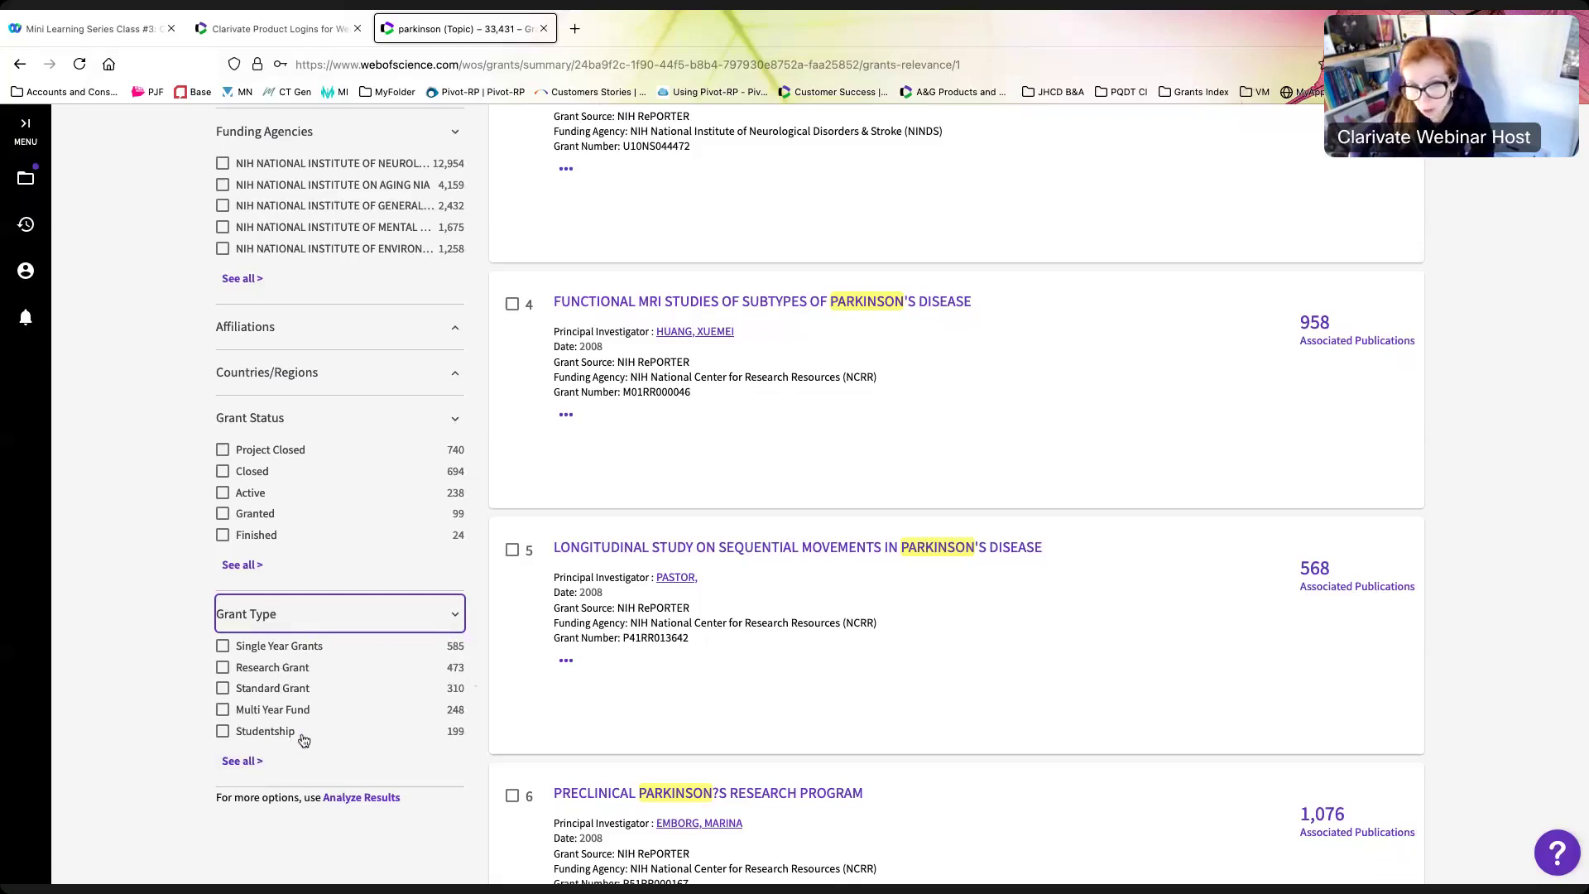
# Open the complete list of grant types and examine the kinds of grants, fellowships and scholarships available for refining
pyautogui.click(242, 761)
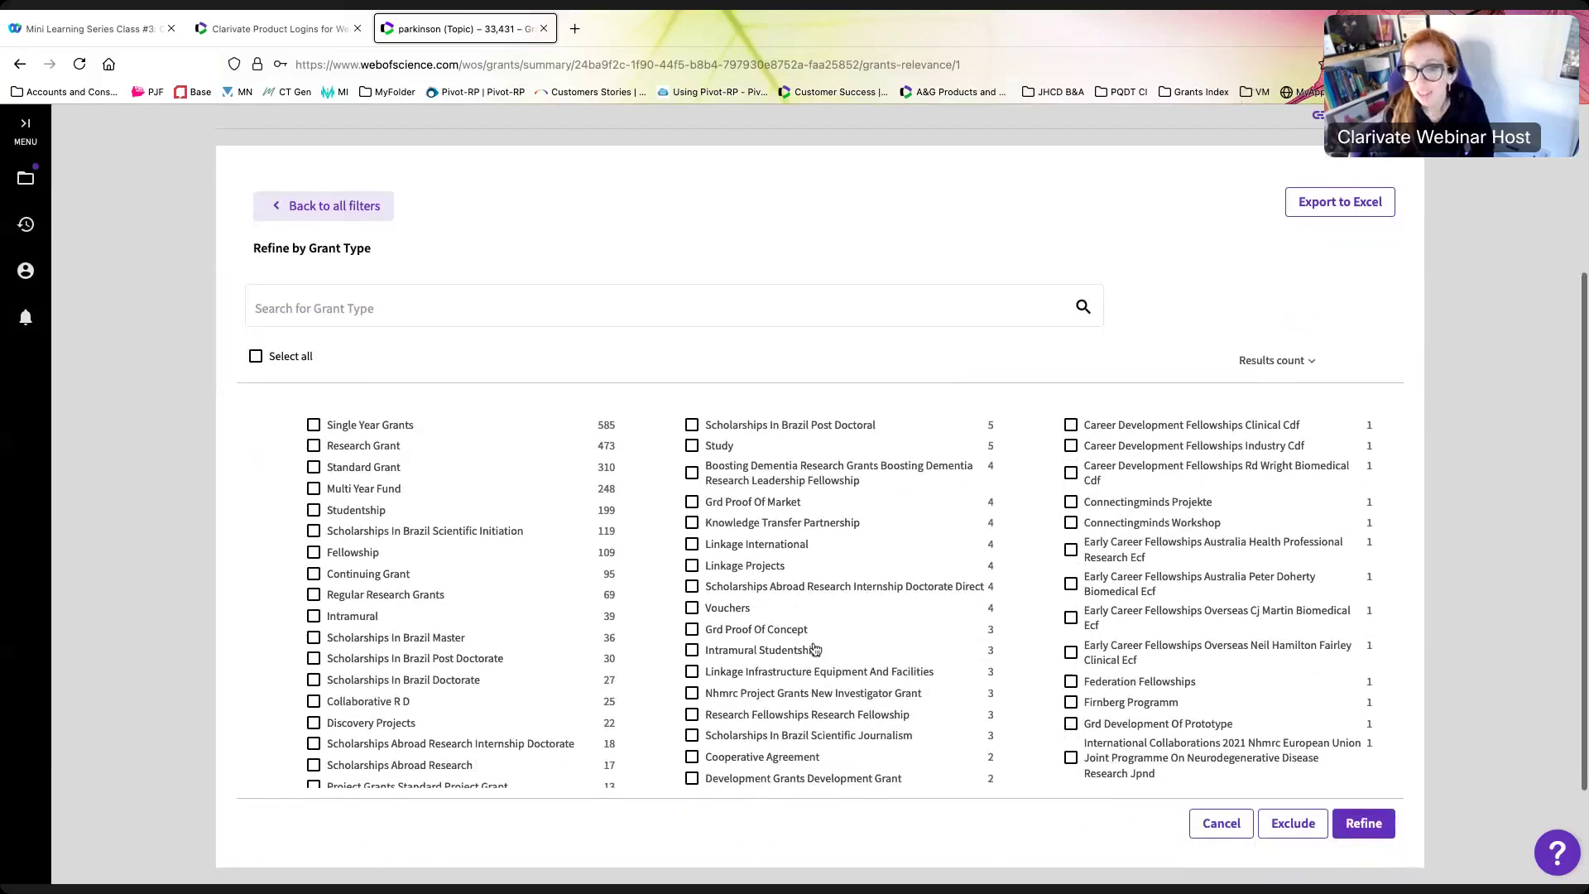
pyautogui.scroll(-1, 815, 649)
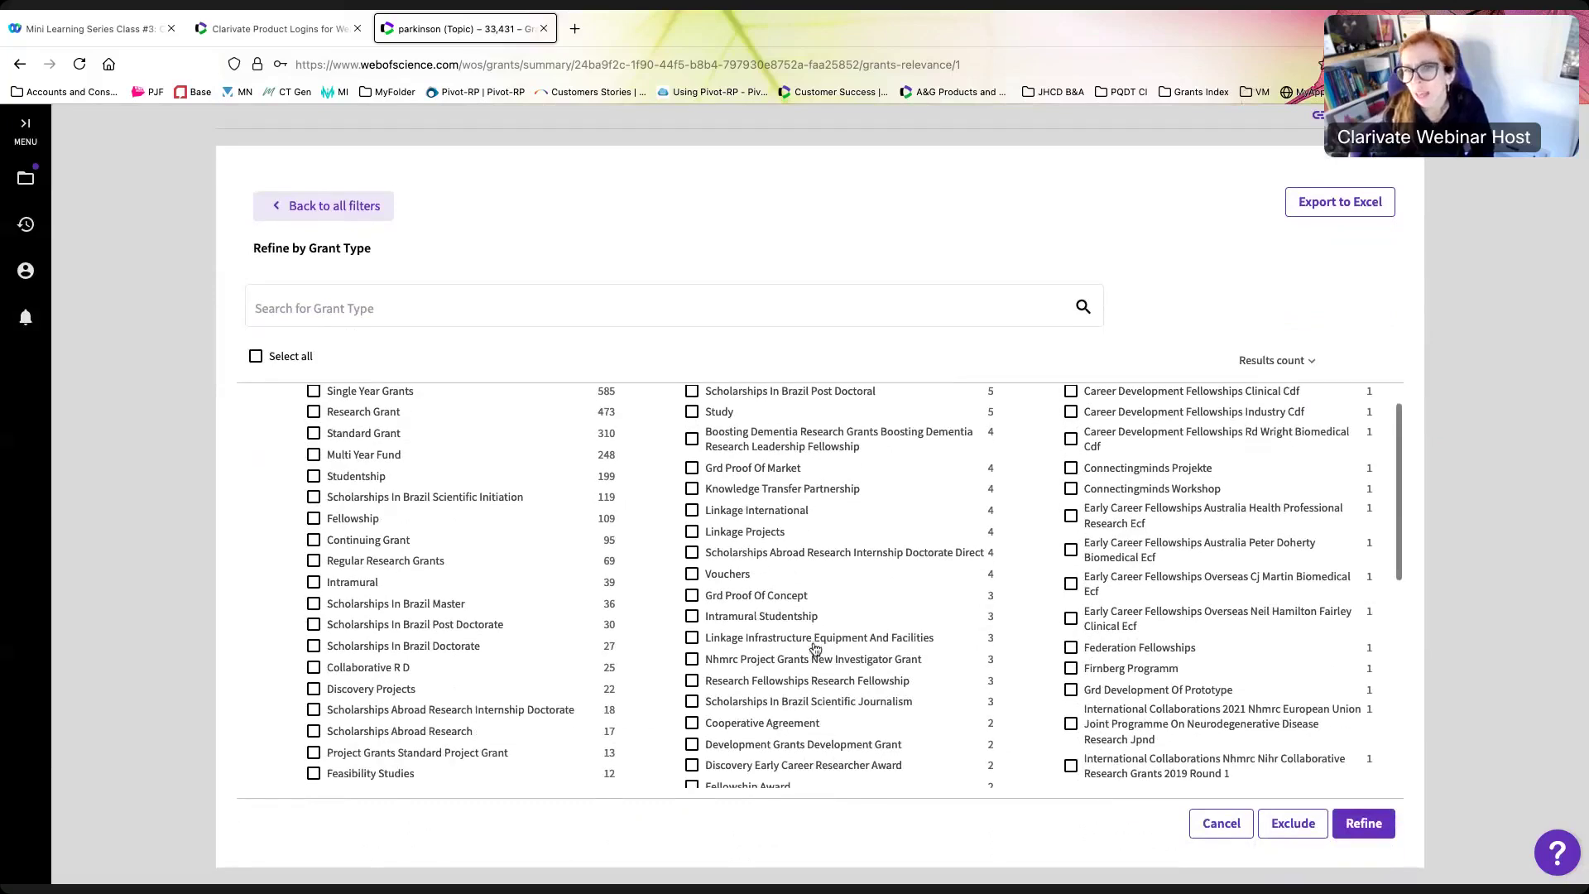
pyautogui.scroll(-3, 815, 649)
pyautogui.scroll(4, 815, 648)
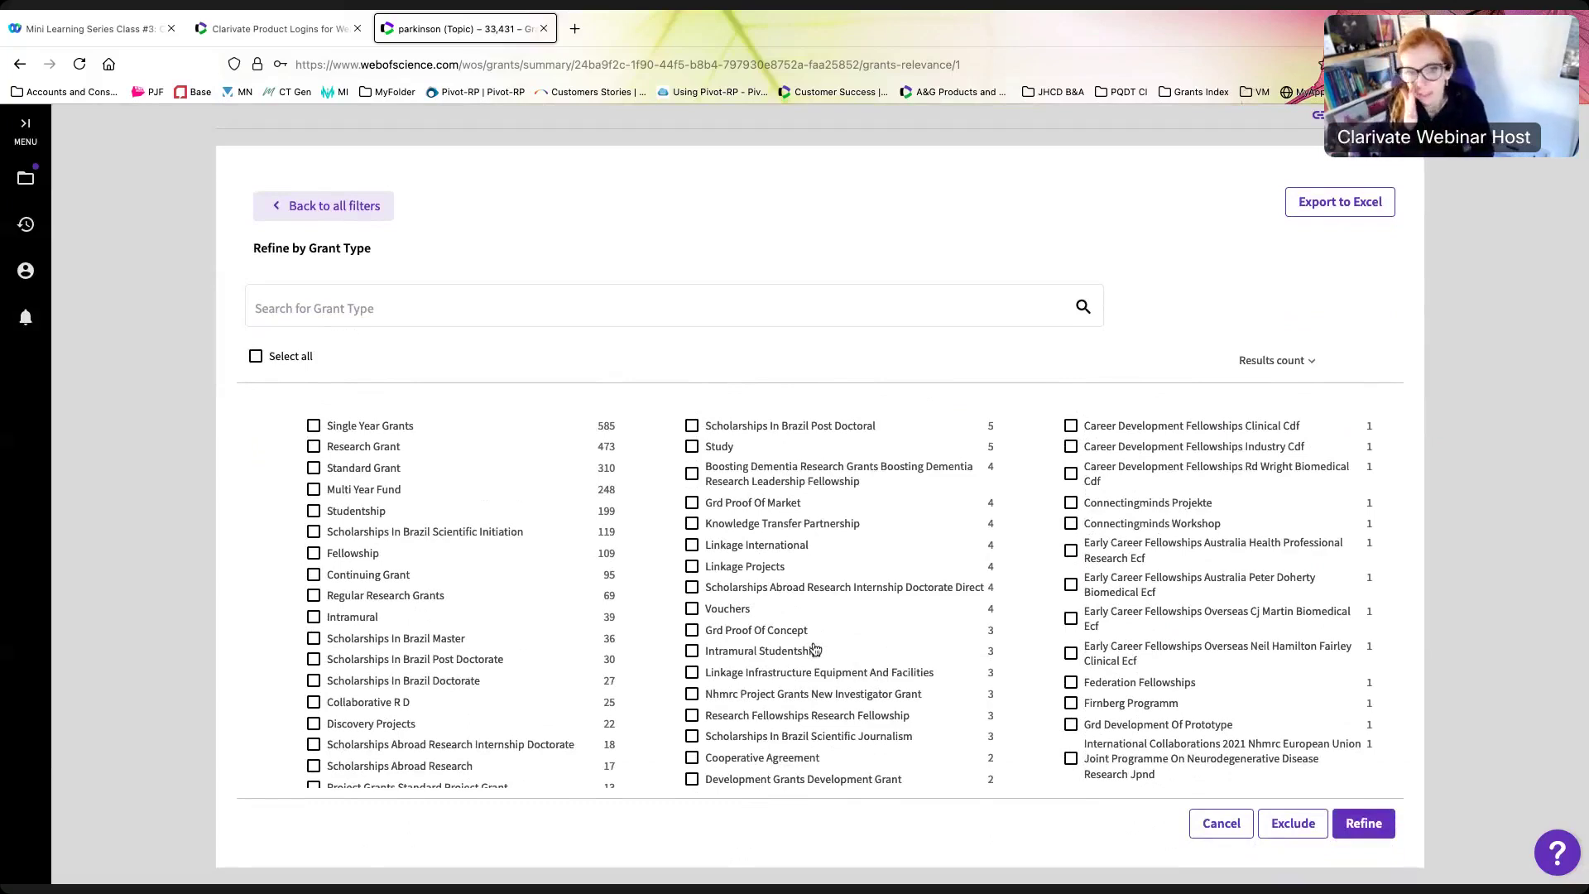
pyautogui.scroll(-3, 814, 648)
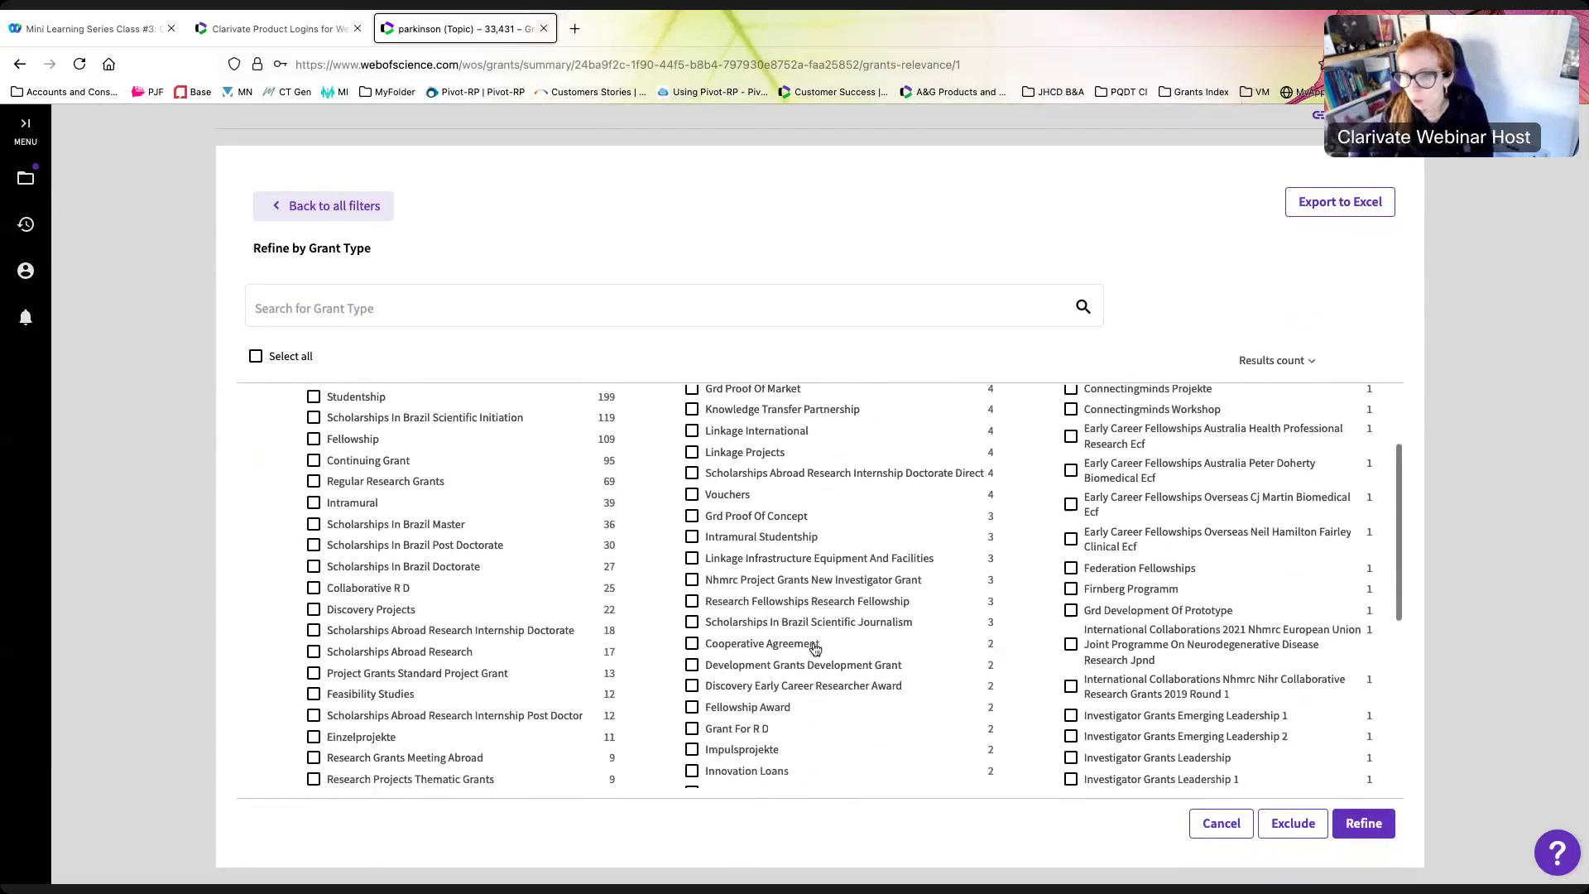
pyautogui.scroll(-1, 814, 648)
pyautogui.scroll(-2, 815, 649)
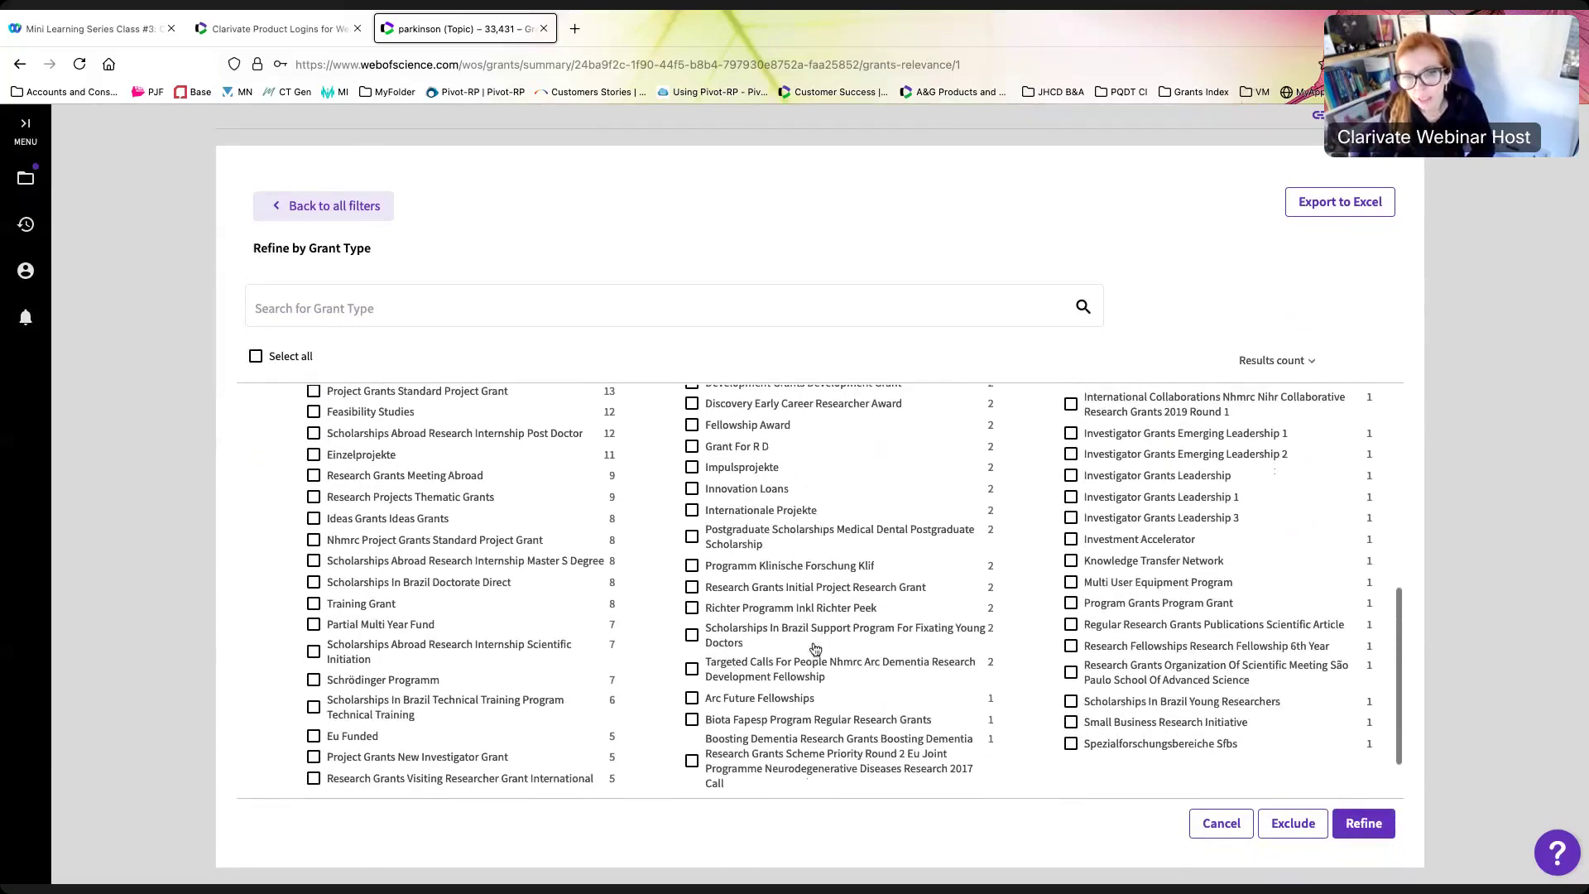
pyautogui.scroll(2, 815, 649)
pyautogui.scroll(2, 814, 649)
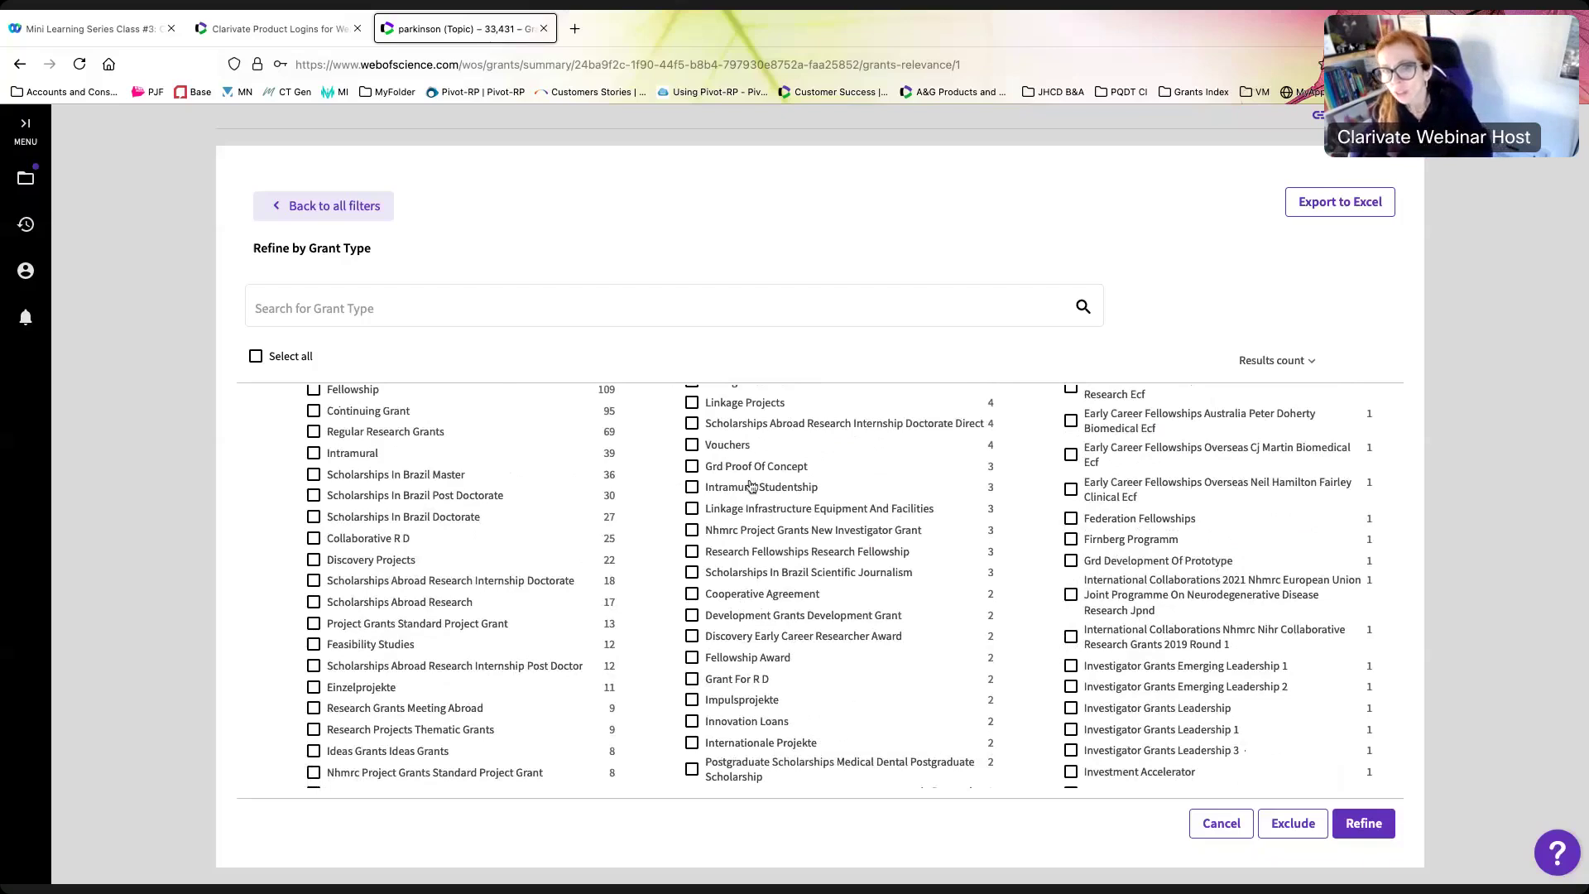
# Review the remaining entries in the full Grant Type list and return to all filters without selecting any
pyautogui.scroll(1, 749, 484)
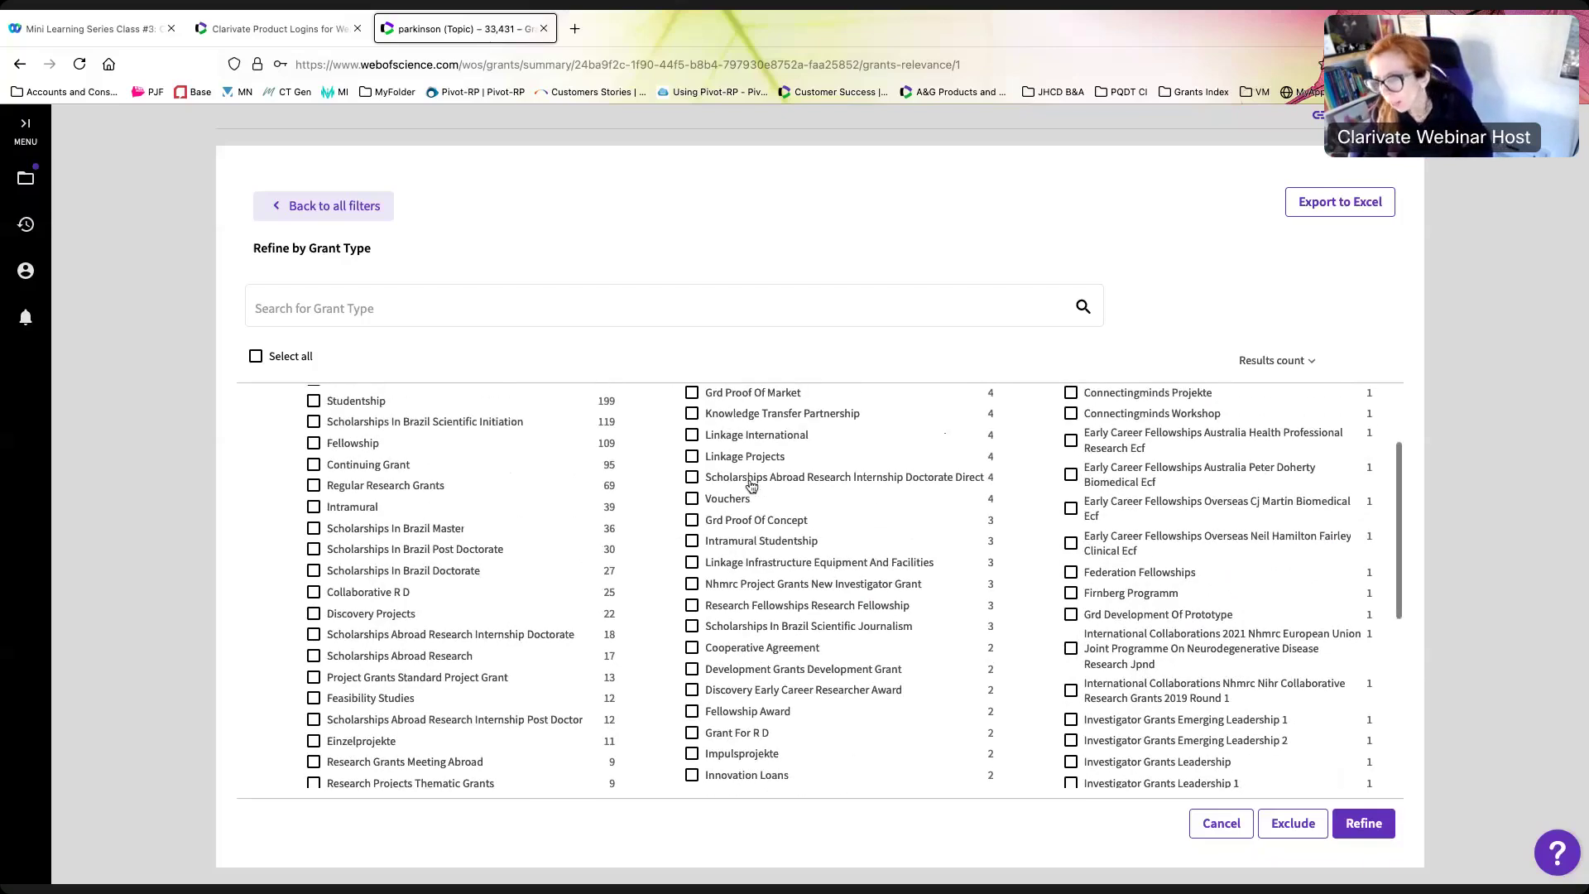
pyautogui.scroll(1, 749, 496)
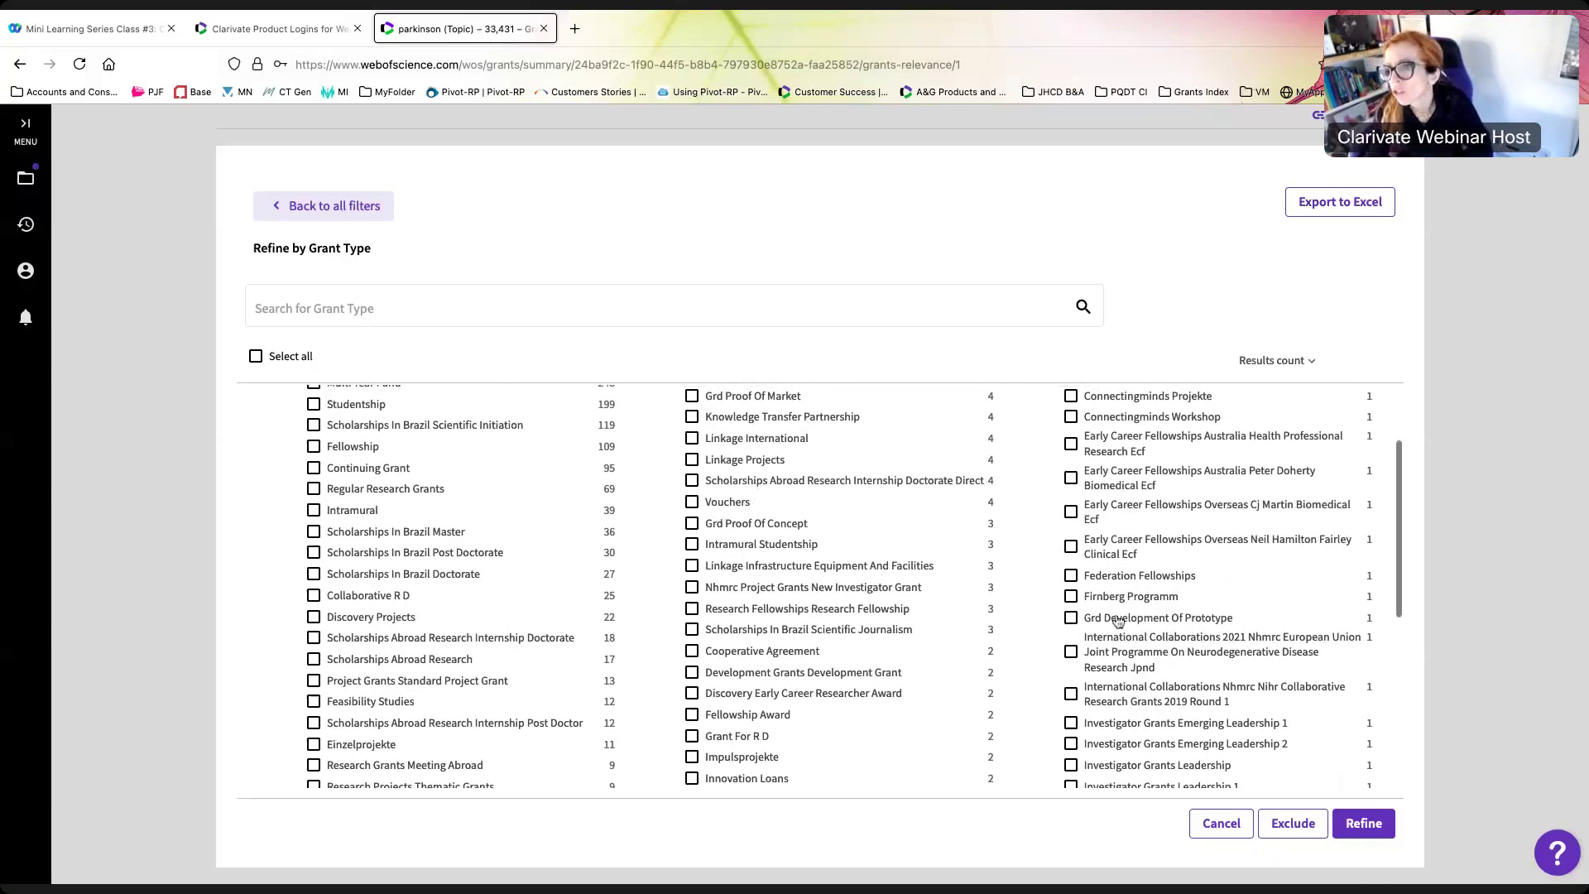
pyautogui.scroll(1, 827, 563)
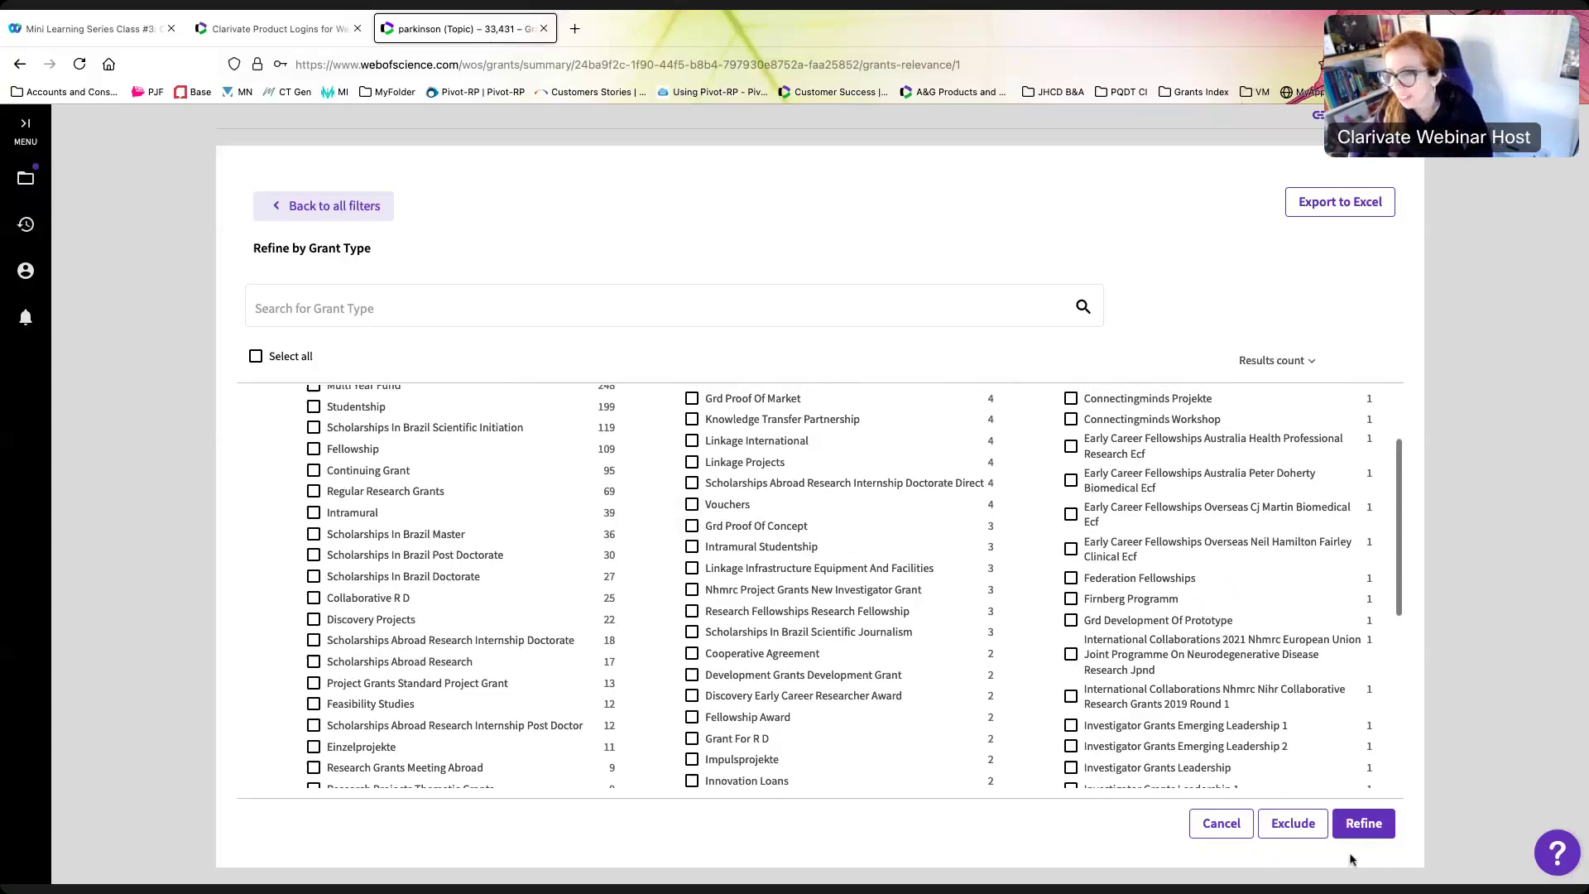
pyautogui.scroll(1, 1344, 845)
pyautogui.scroll(-8, 1035, 622)
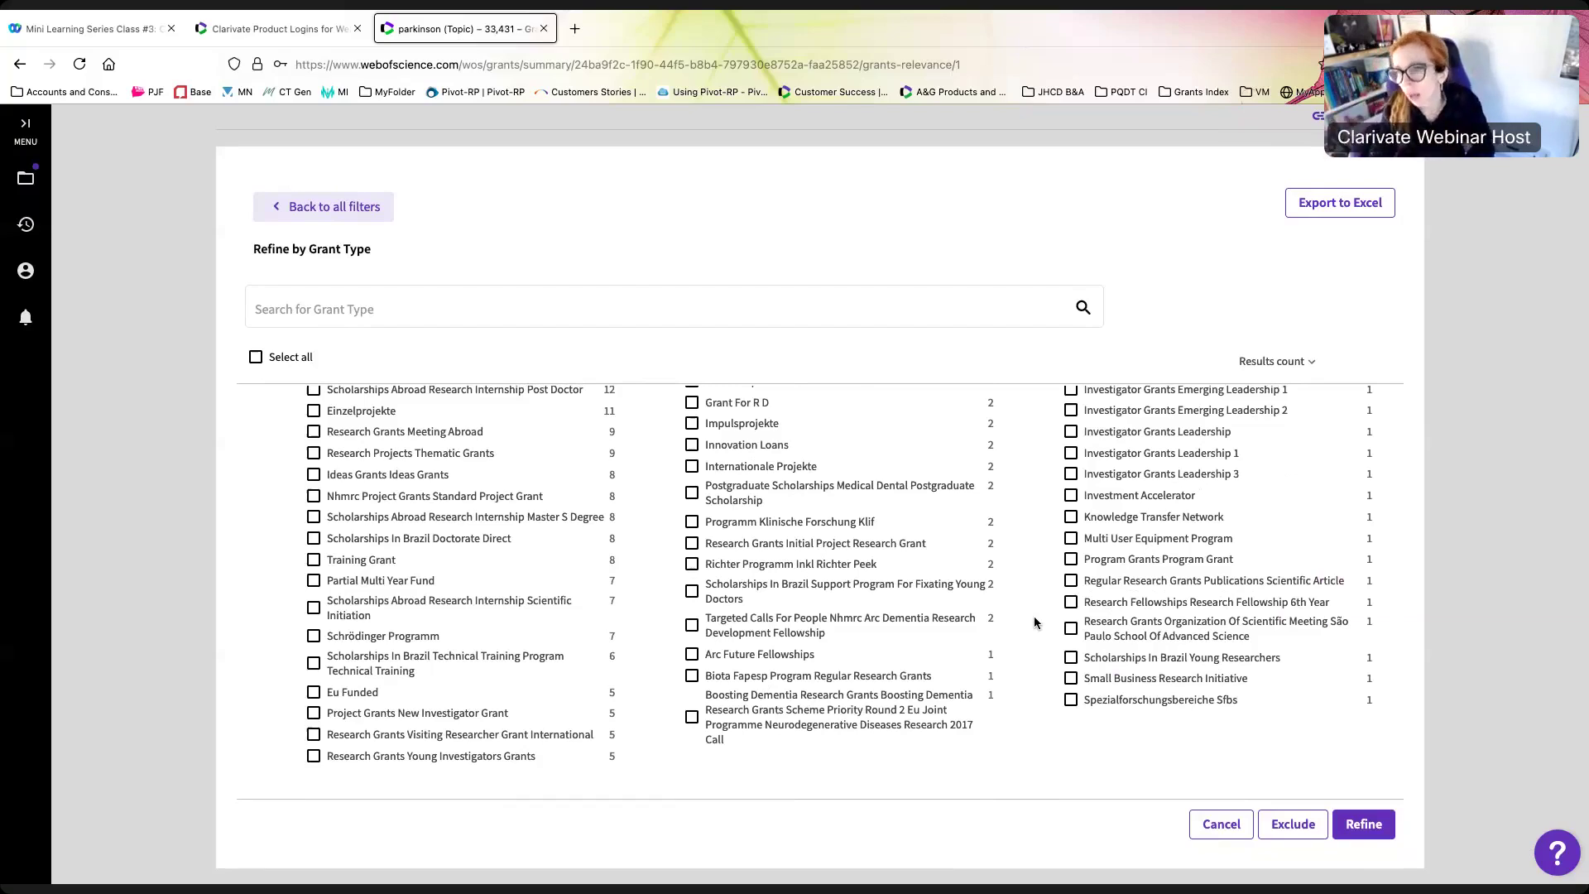
pyautogui.scroll(-2, 1034, 622)
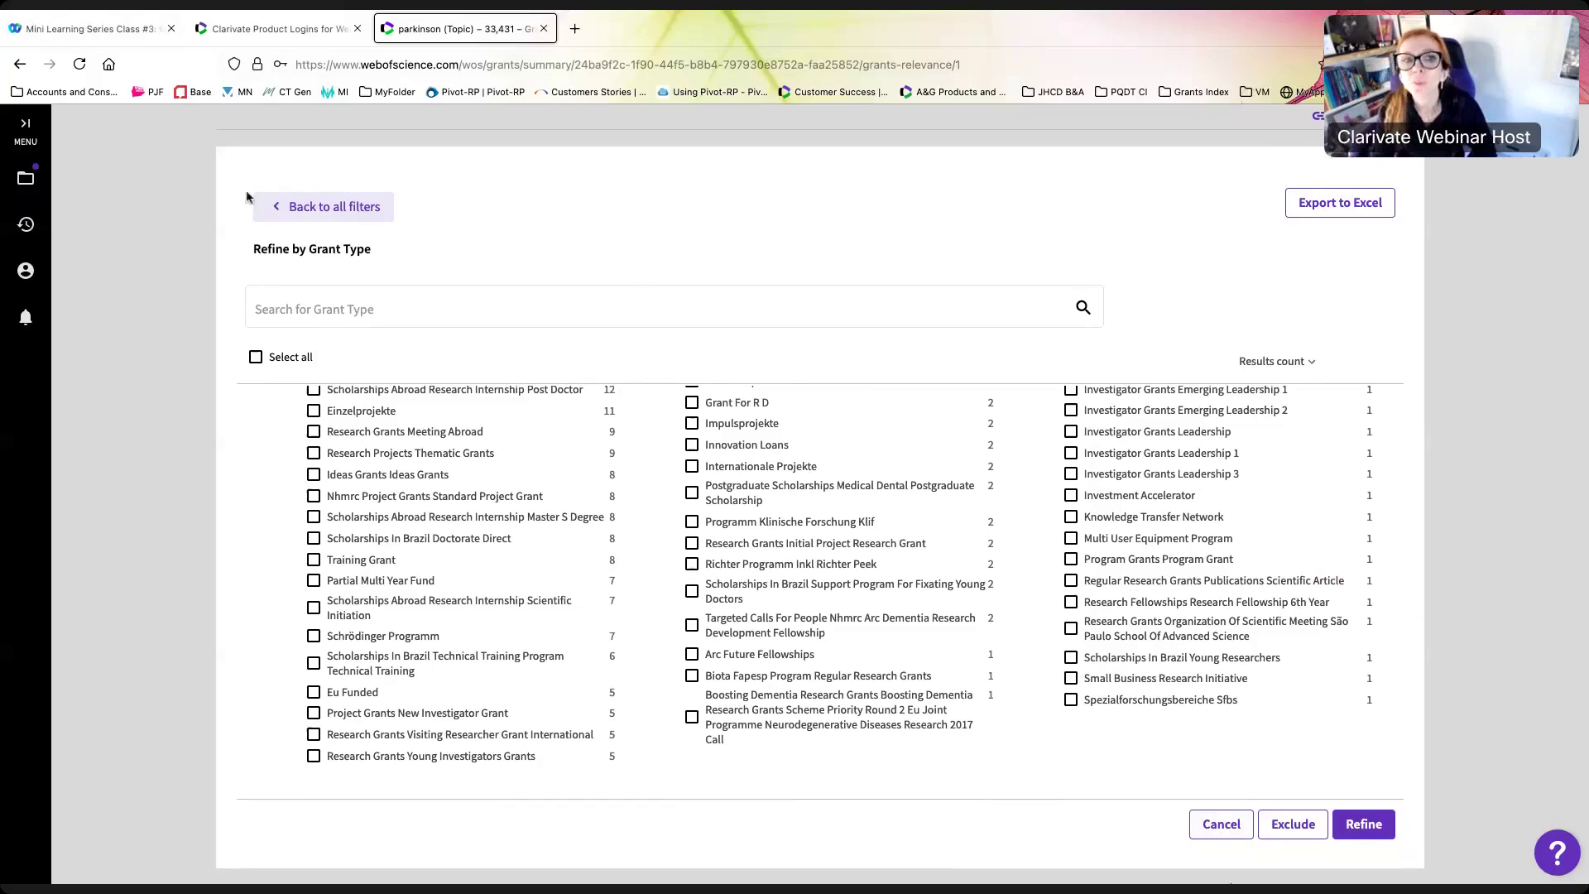
pyautogui.click(355, 207)
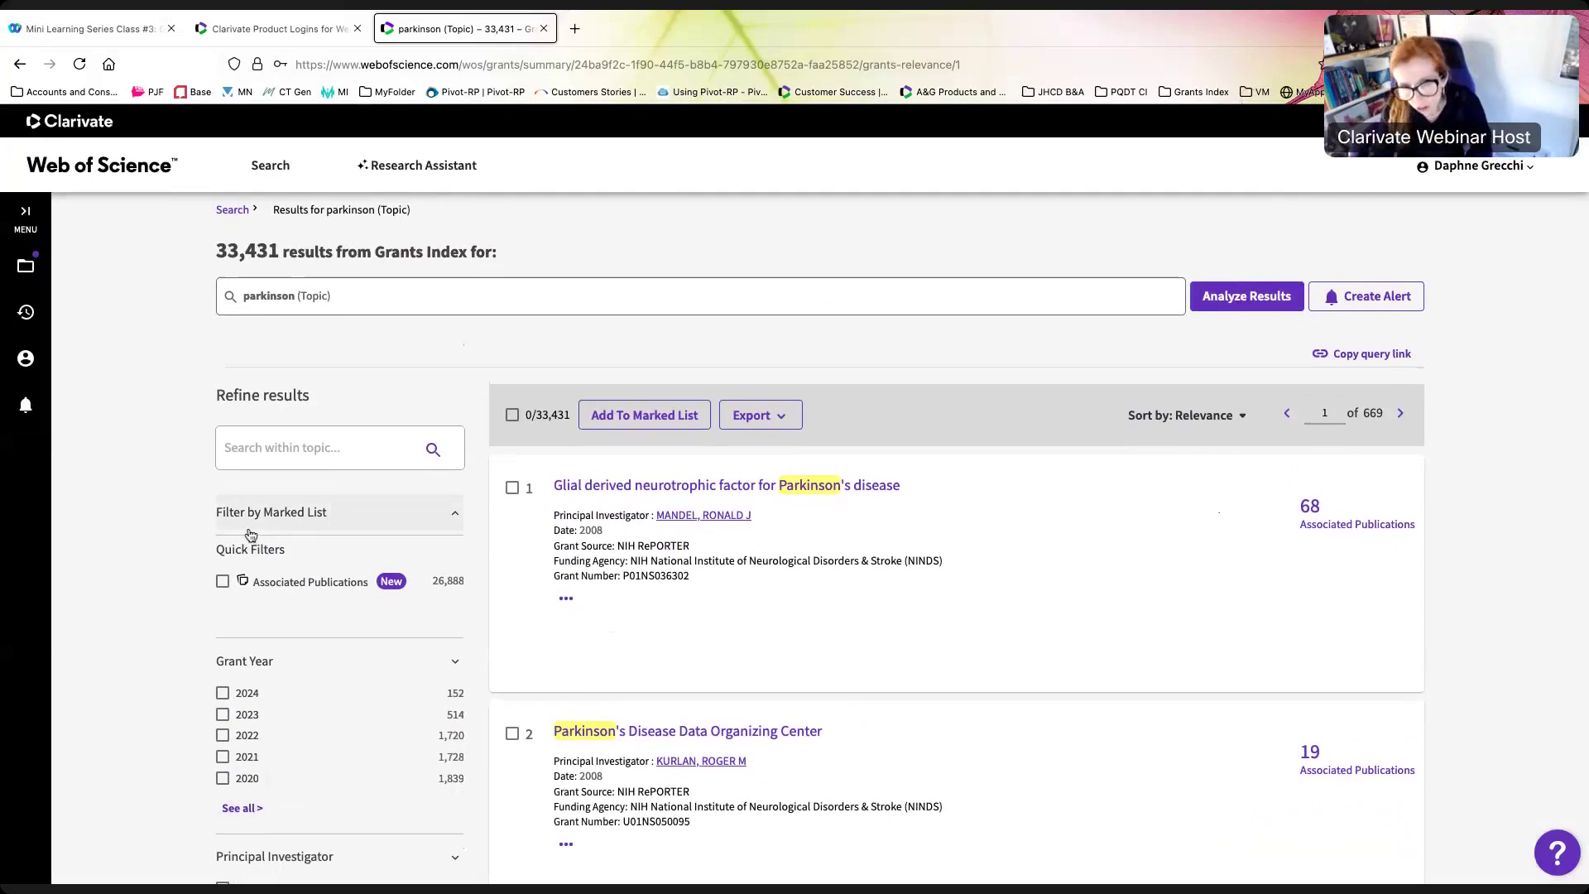
# Refine the parkinson grant results to those with associated publications using the quick filter
pyautogui.scroll(-5, 212, 728)
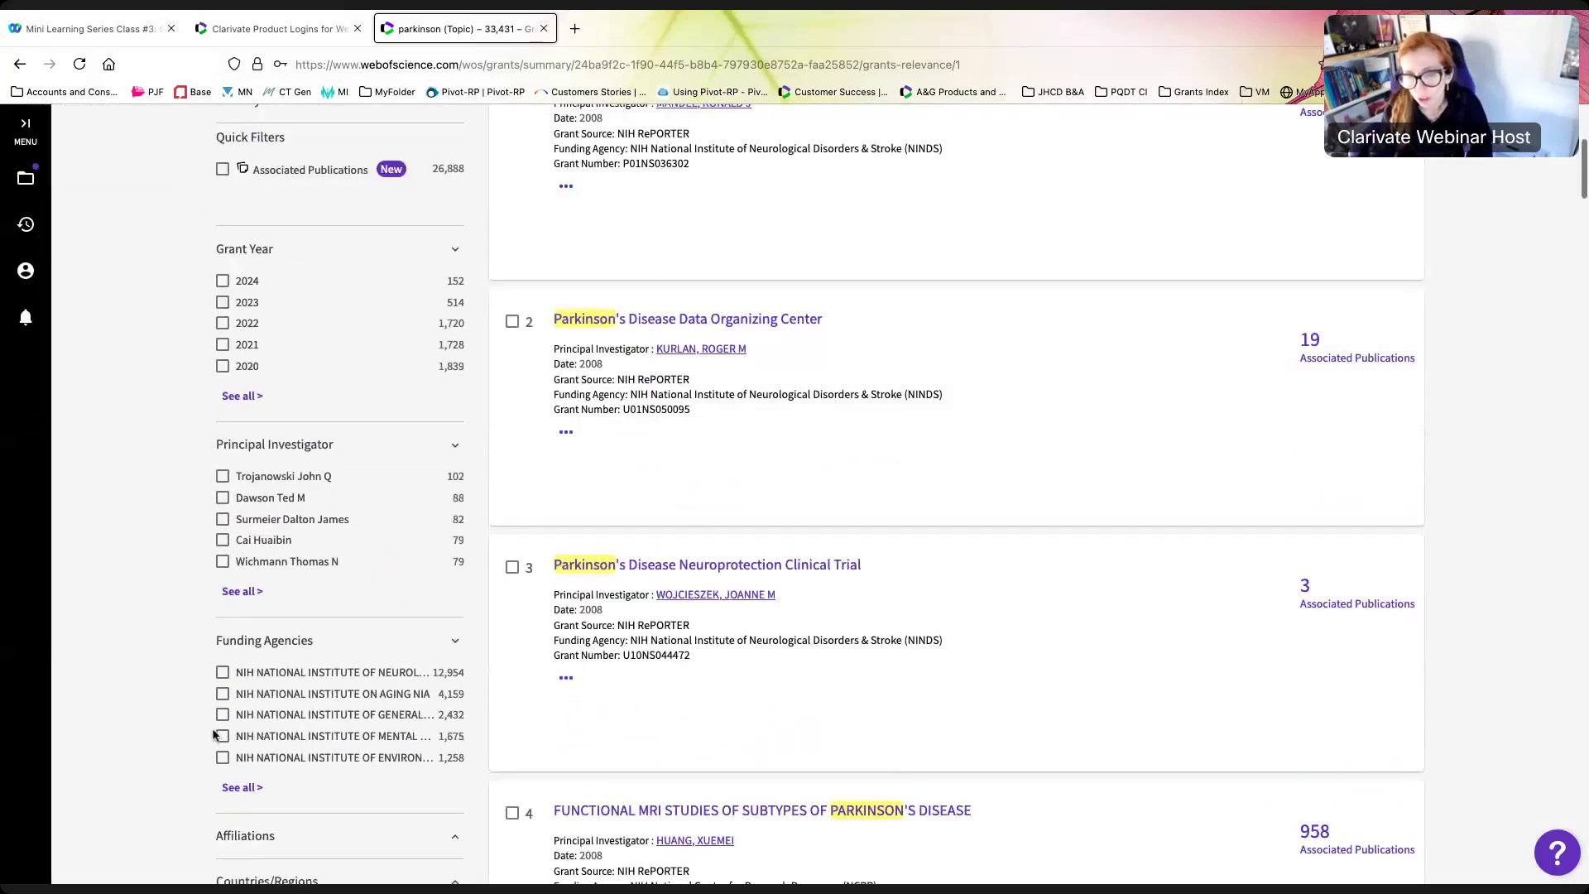
pyautogui.scroll(-5, 213, 734)
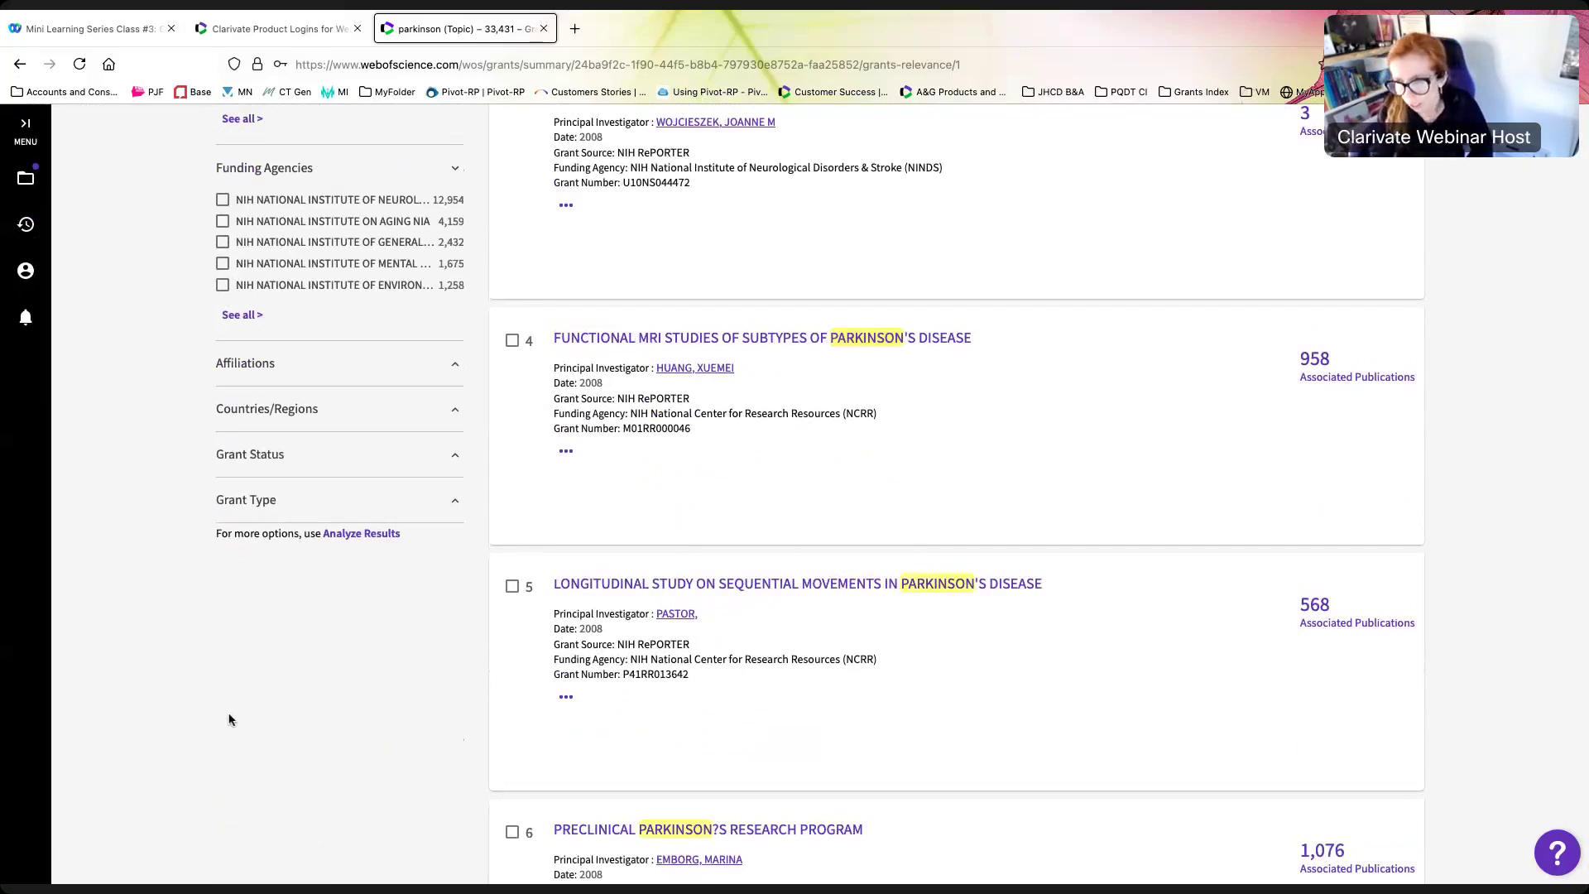
pyautogui.scroll(7, 230, 719)
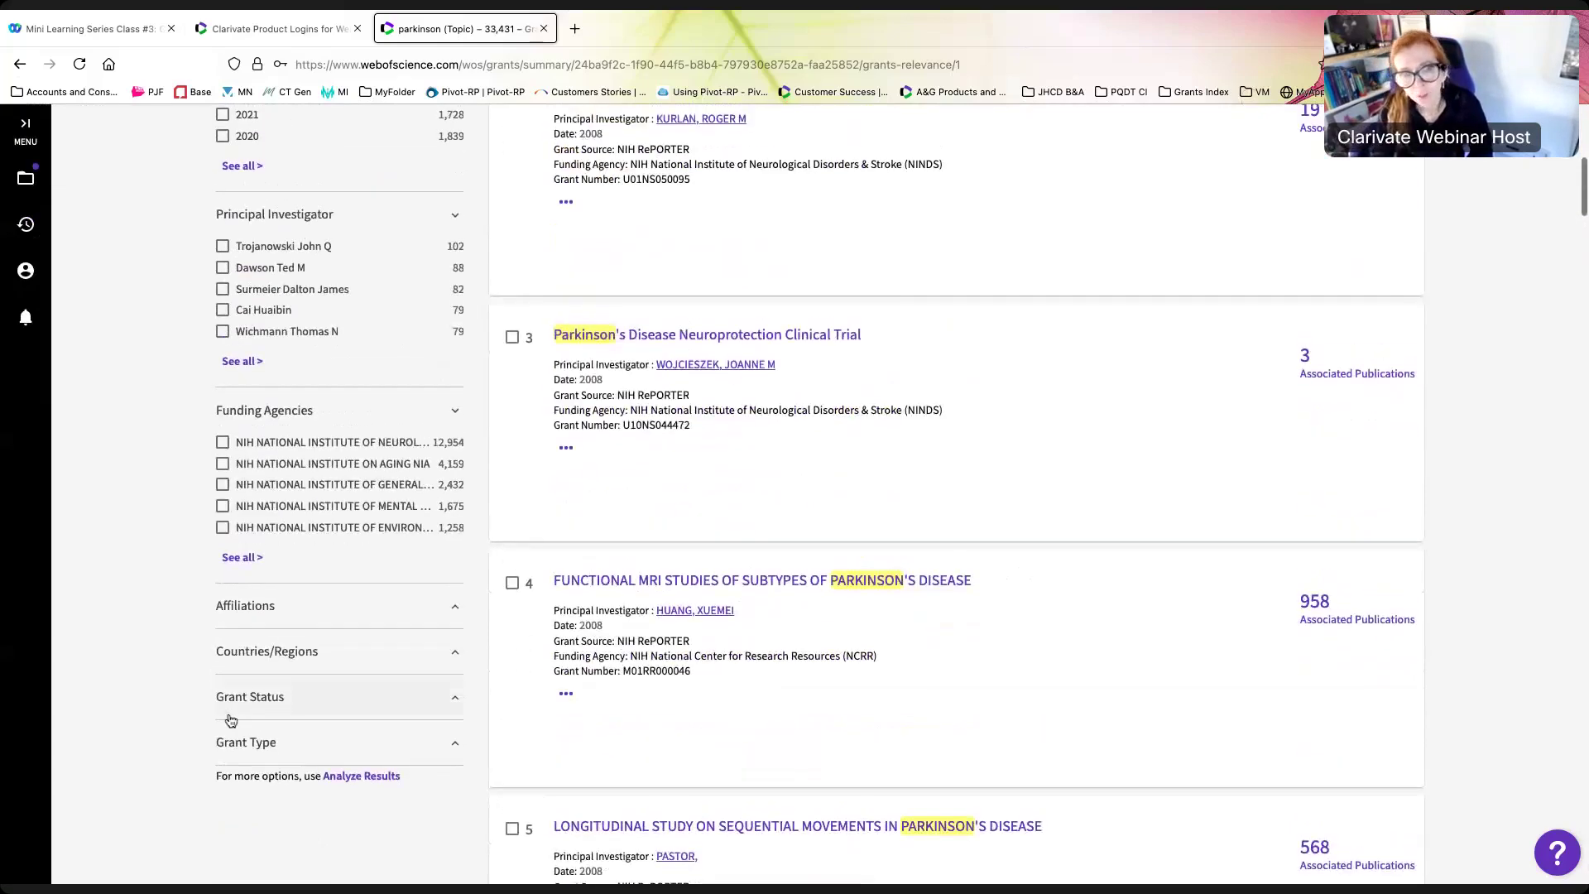
pyautogui.scroll(1, 230, 719)
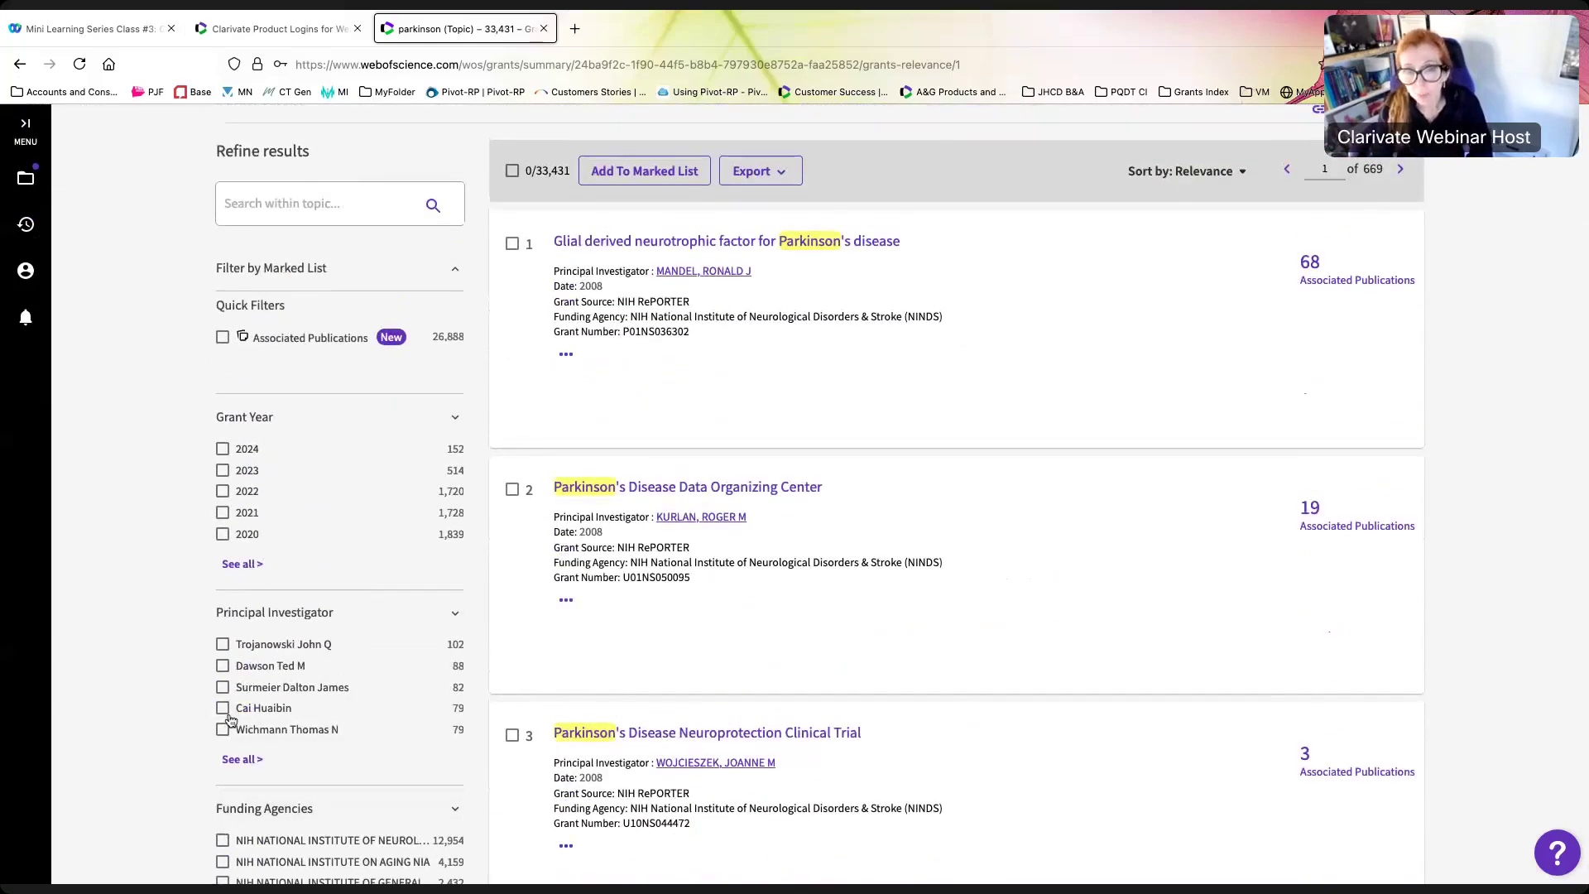
pyautogui.scroll(4, 230, 719)
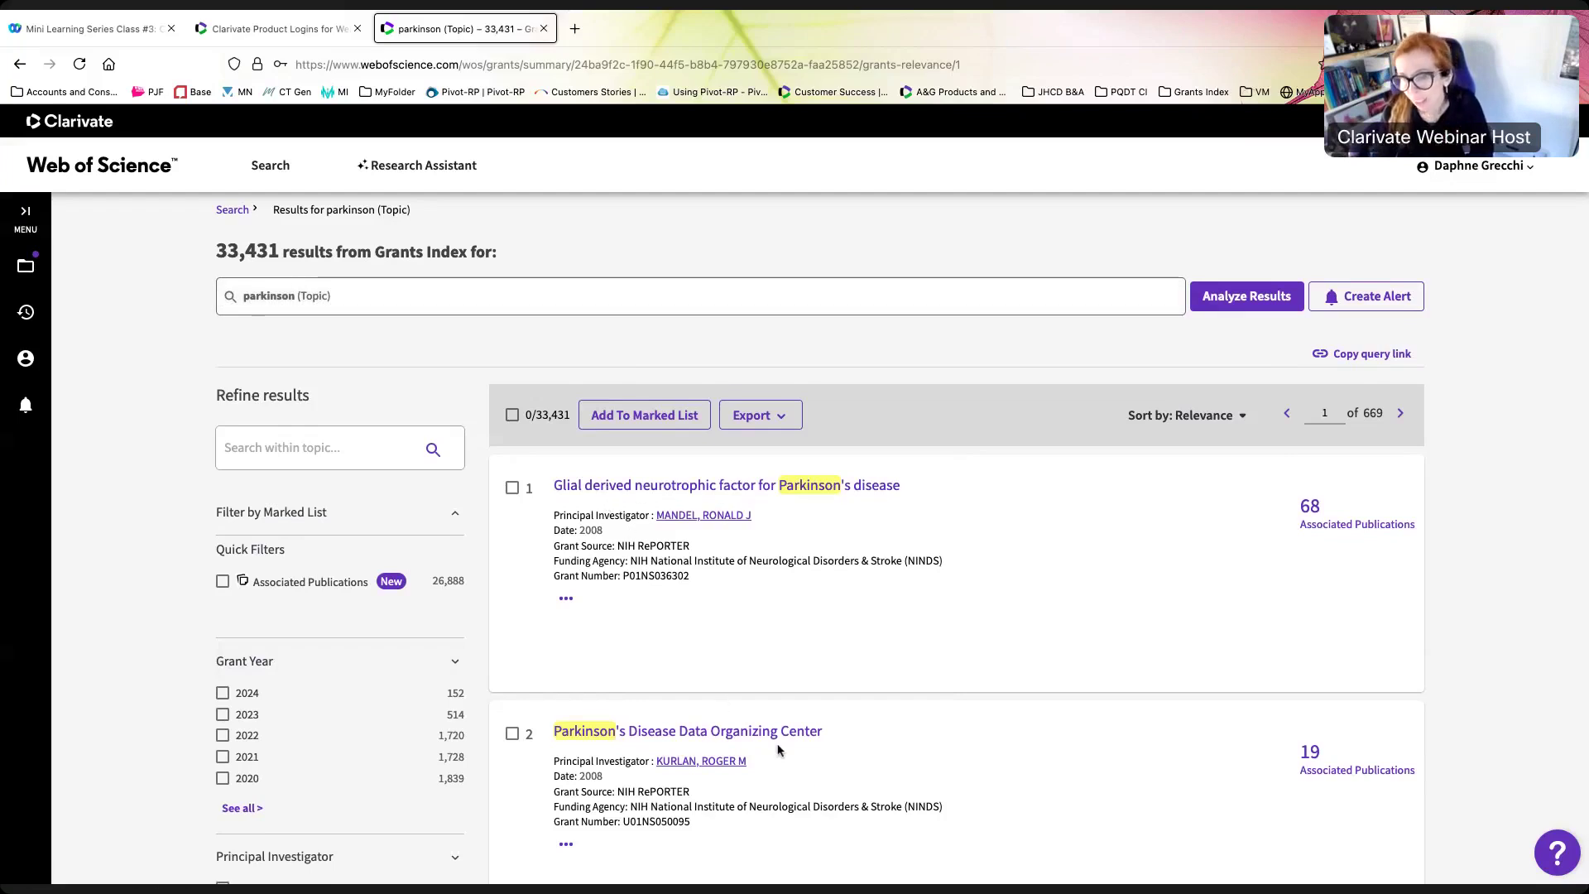
pyautogui.click(222, 582)
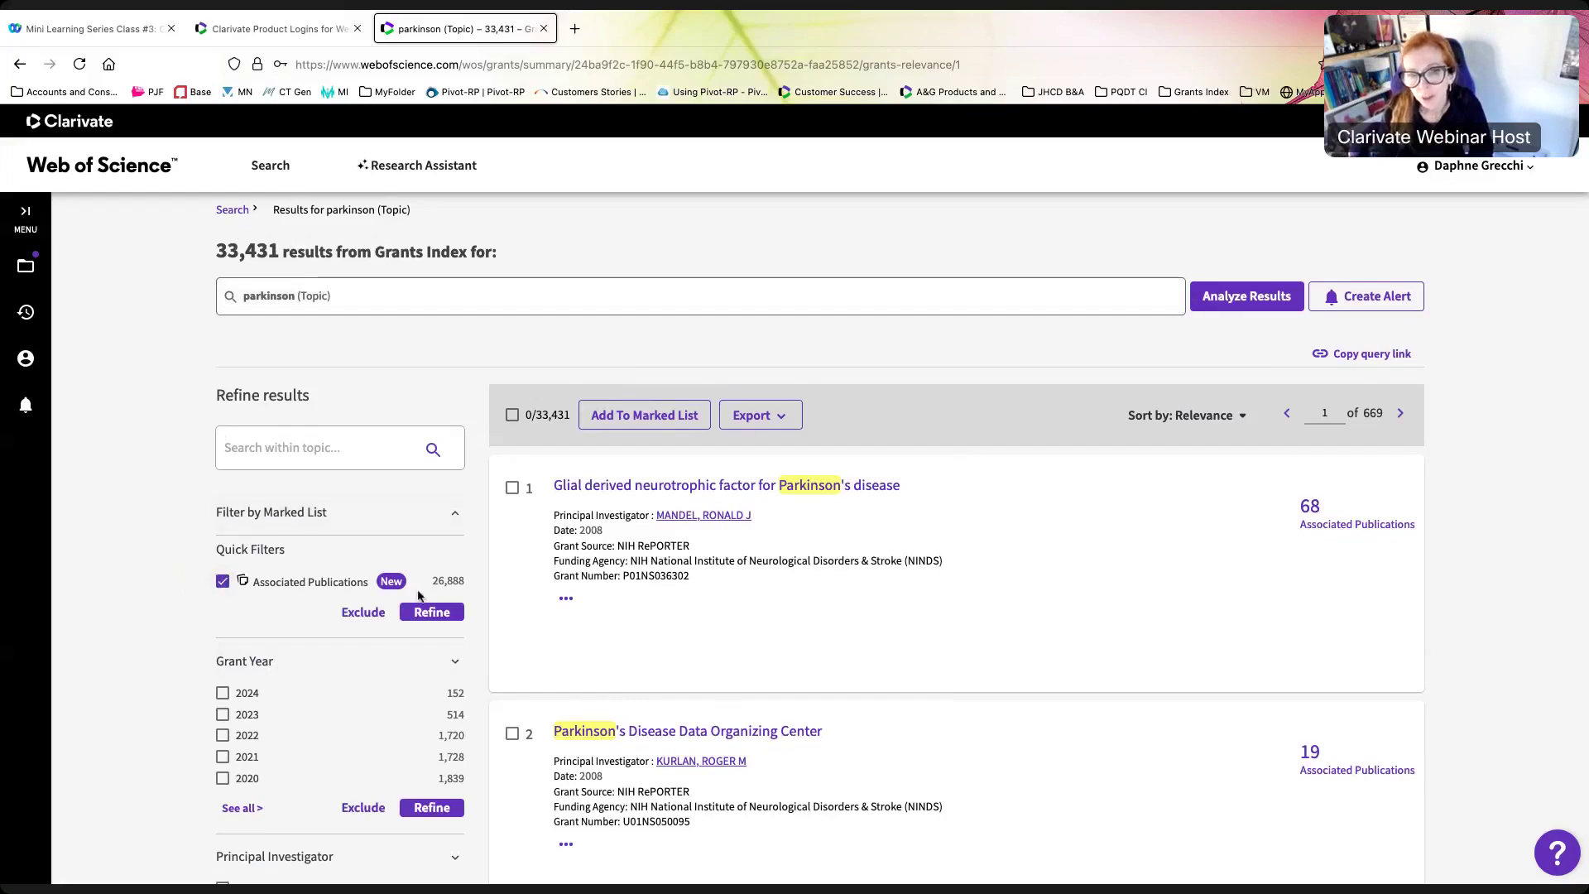
pyautogui.click(432, 612)
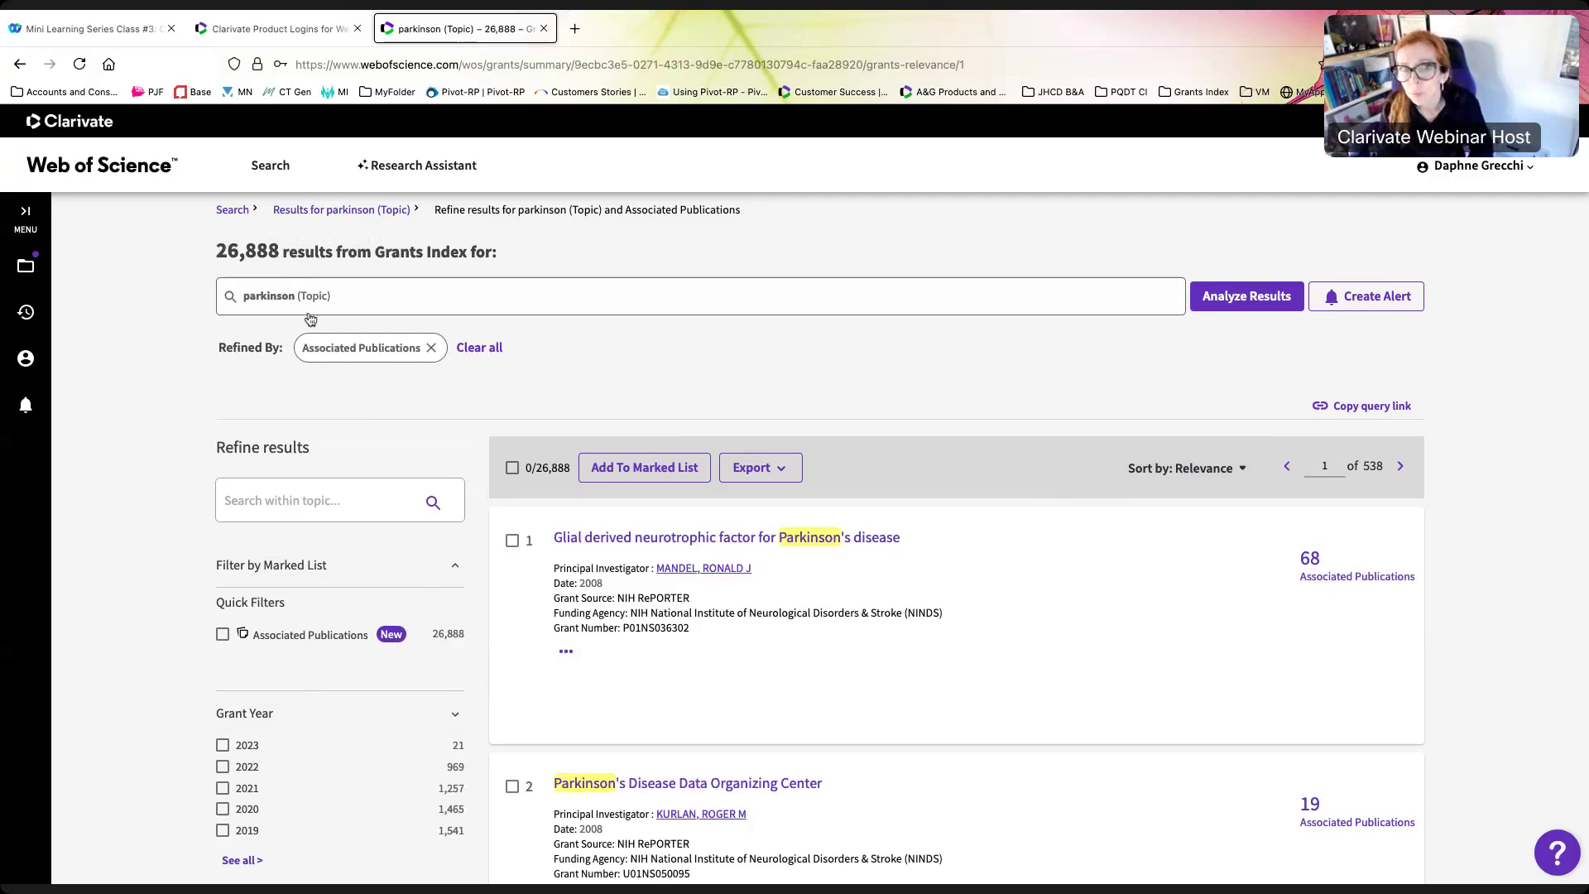
# Open the parkinson query for editing, add a third search row and view the search fields available for it
pyautogui.click(416, 300)
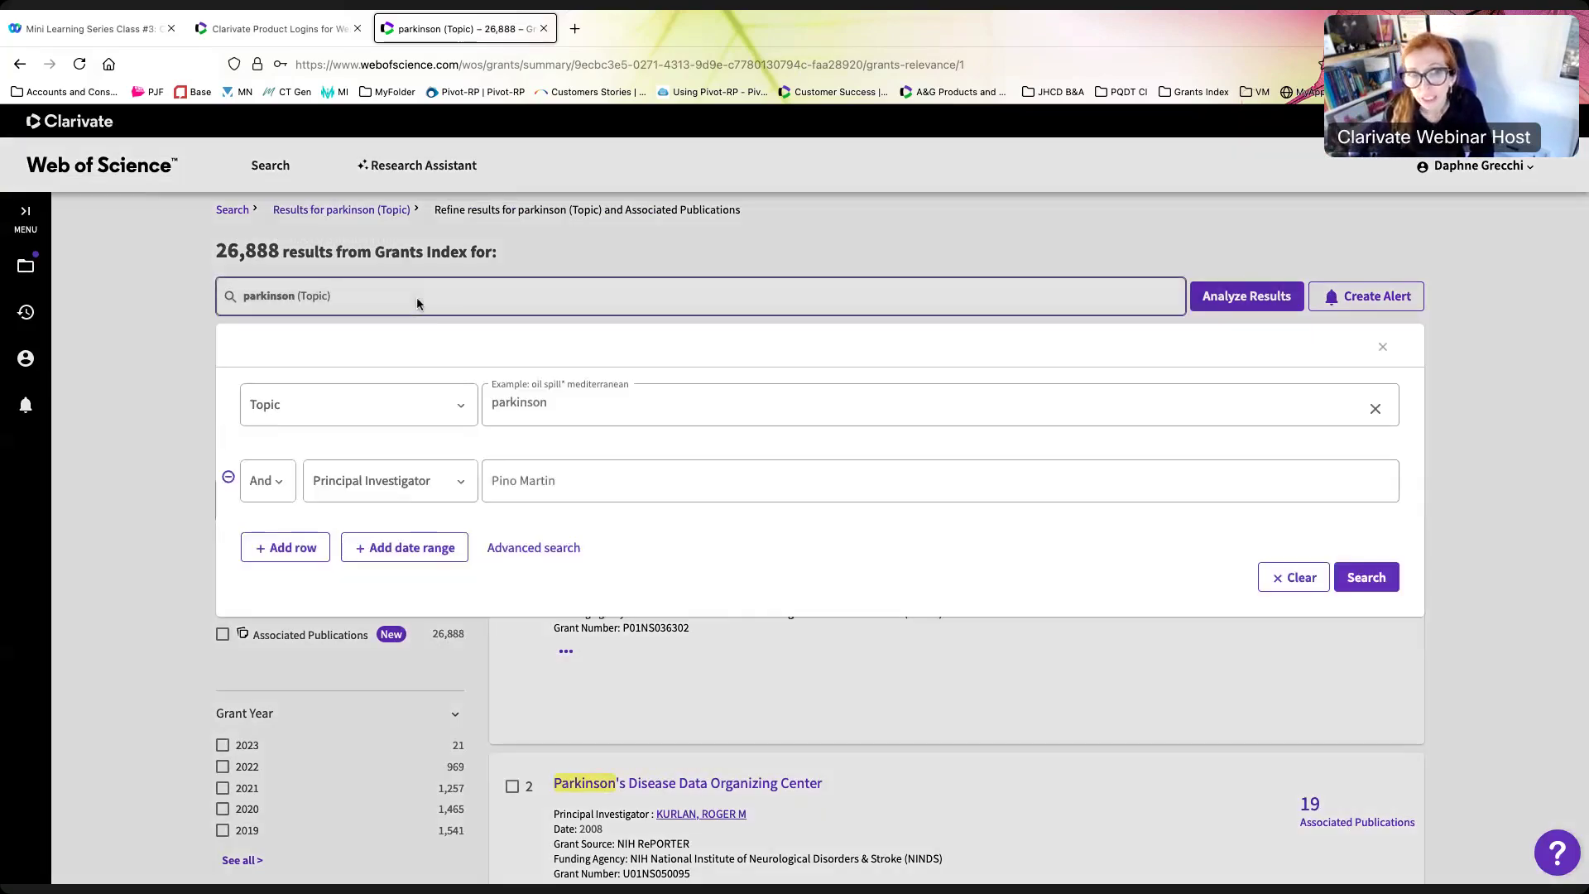
pyautogui.click(293, 547)
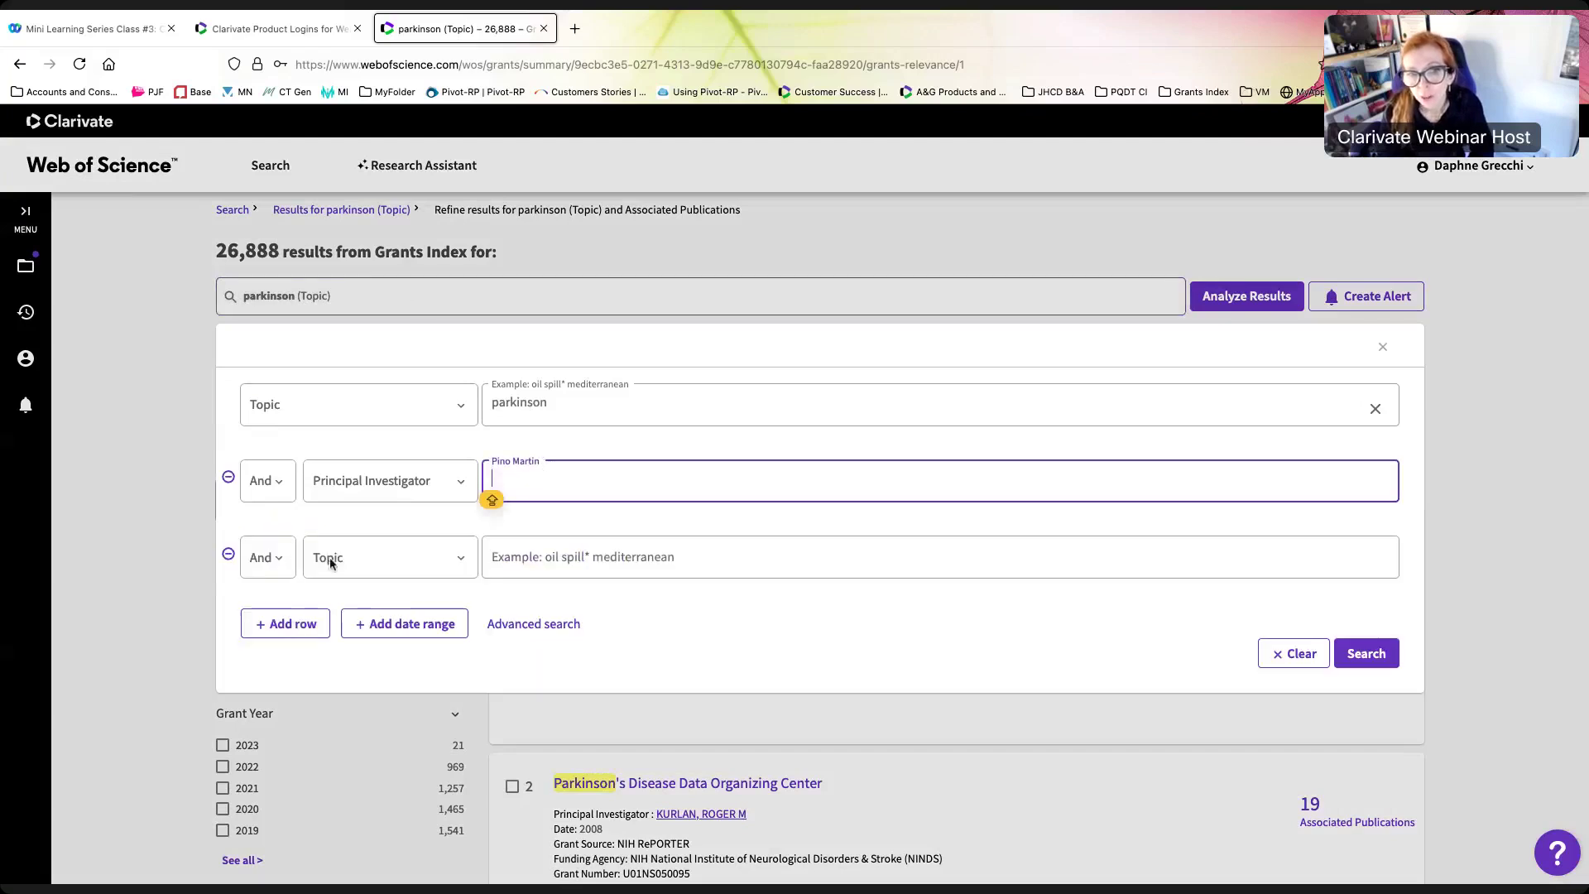
pyautogui.click(394, 554)
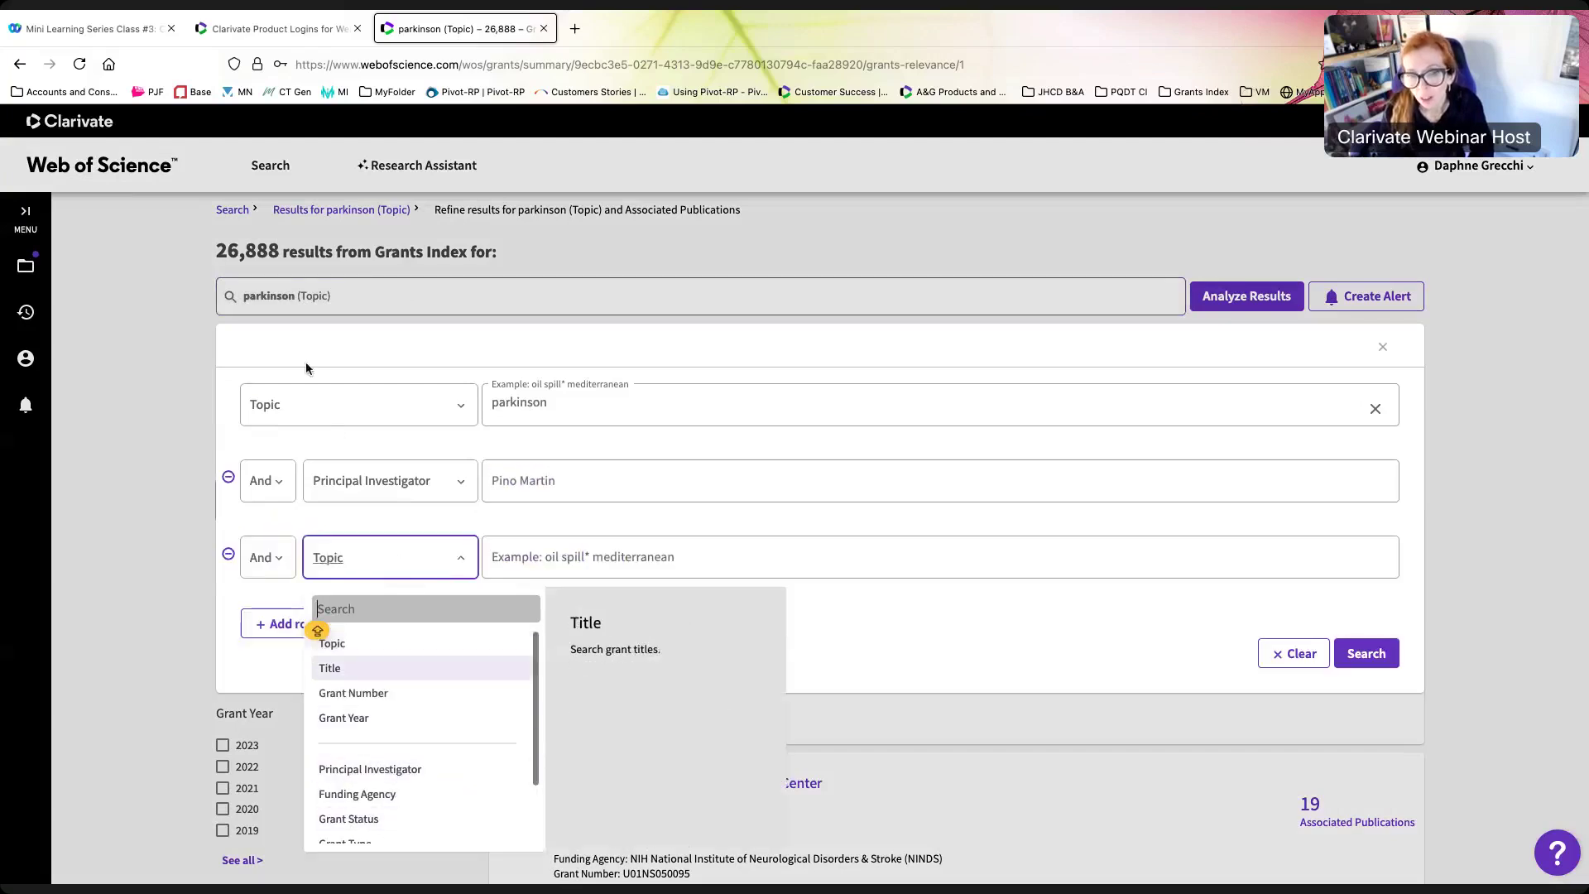
pyautogui.click(314, 342)
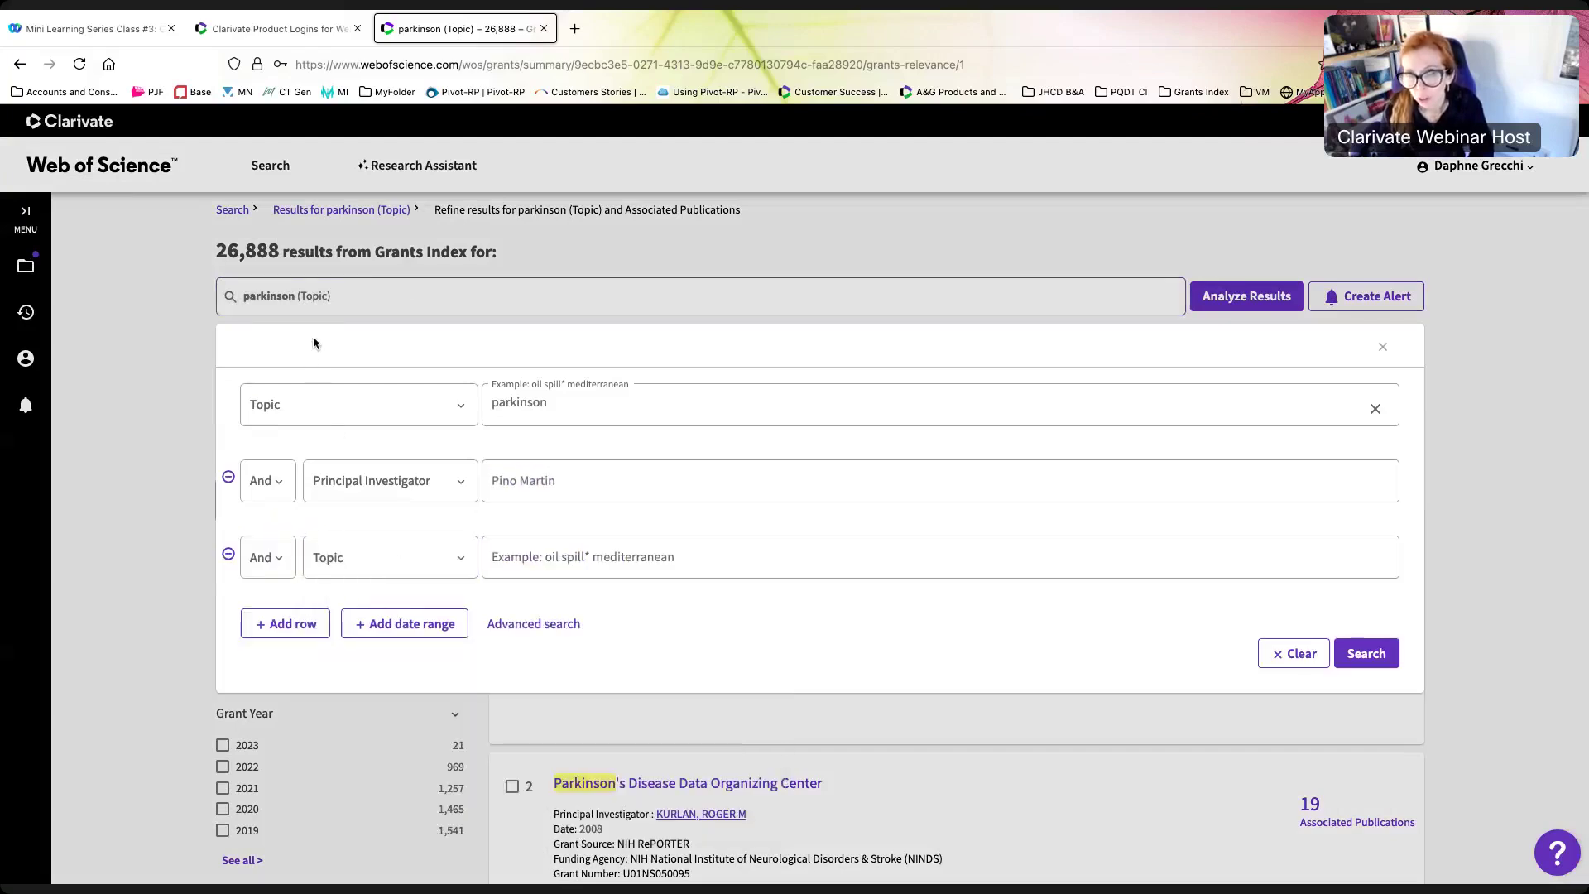
# Close the query editor and analyze the refined grant results by Funding Agencies
pyautogui.click(1240, 302)
pyautogui.click(1238, 300)
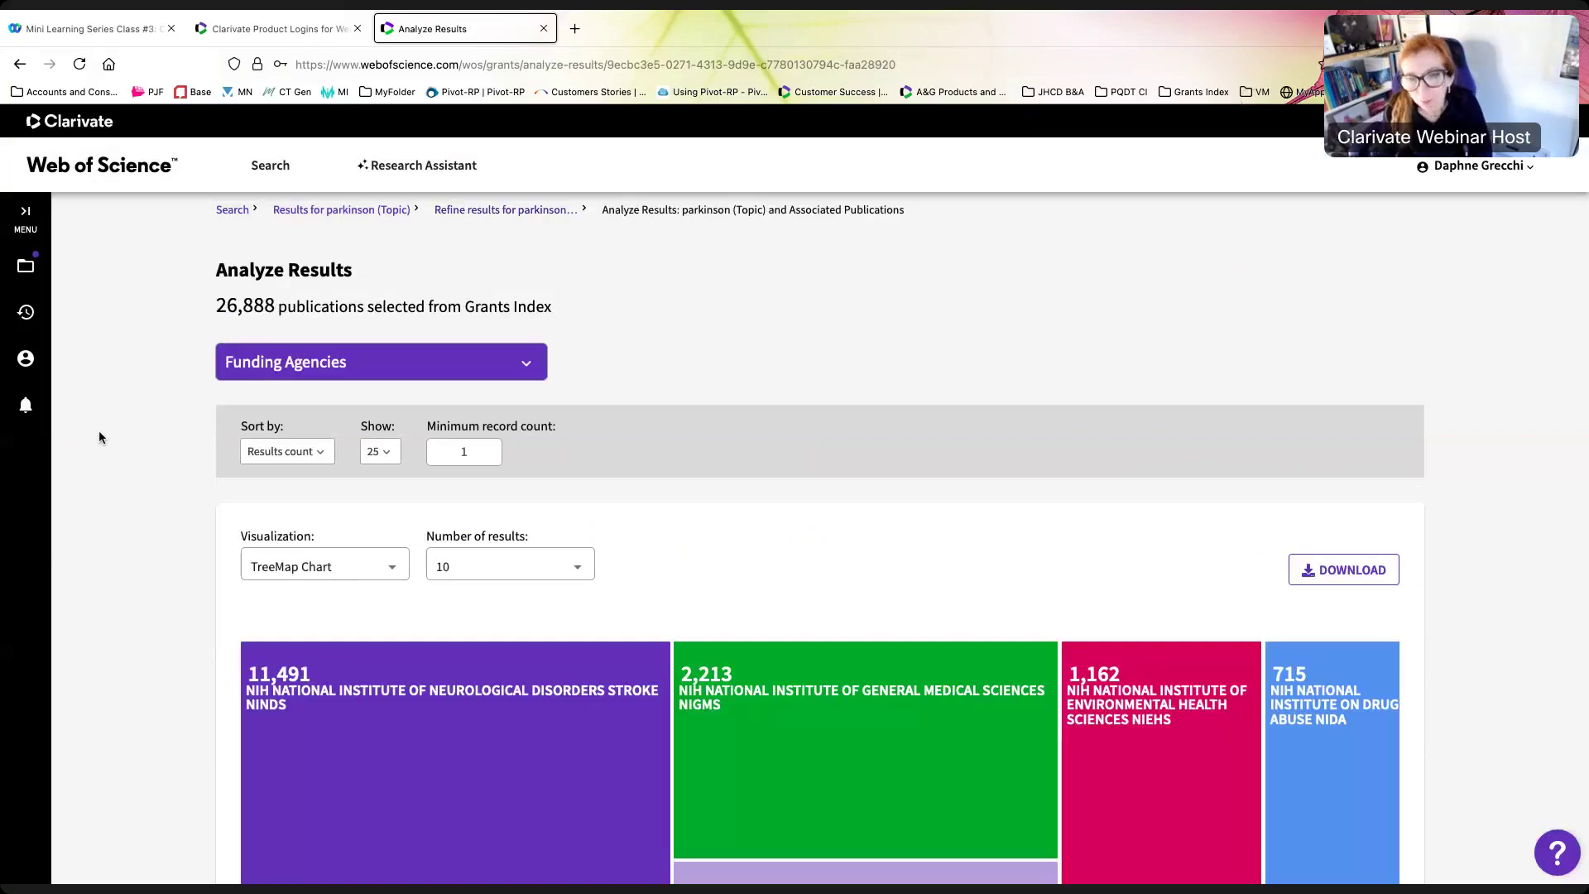
pyautogui.click(529, 362)
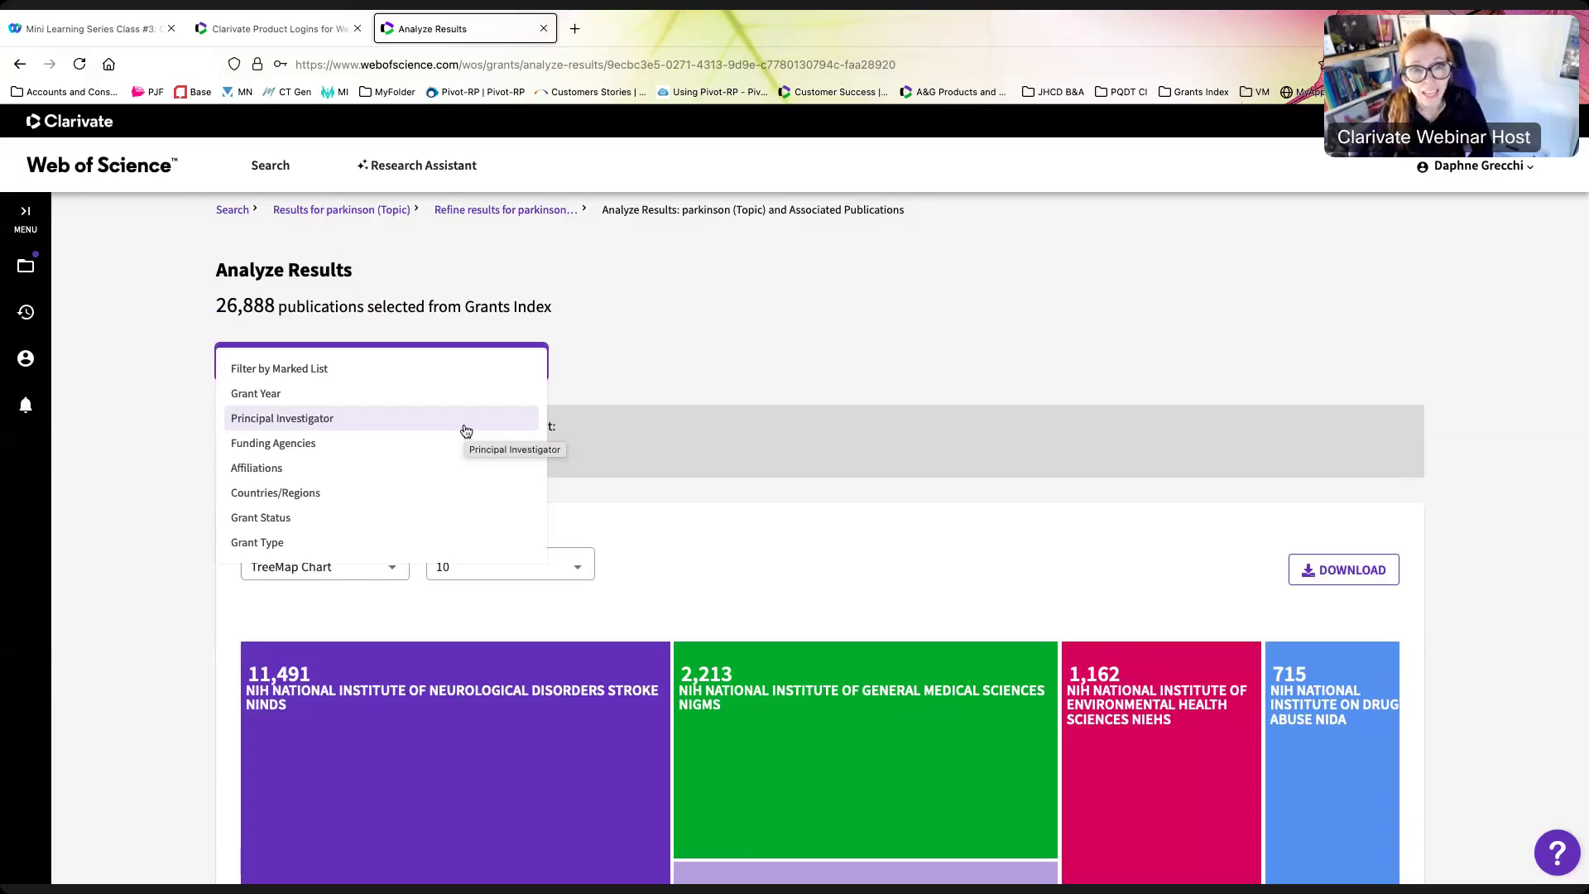
pyautogui.scroll(-1, 332, 476)
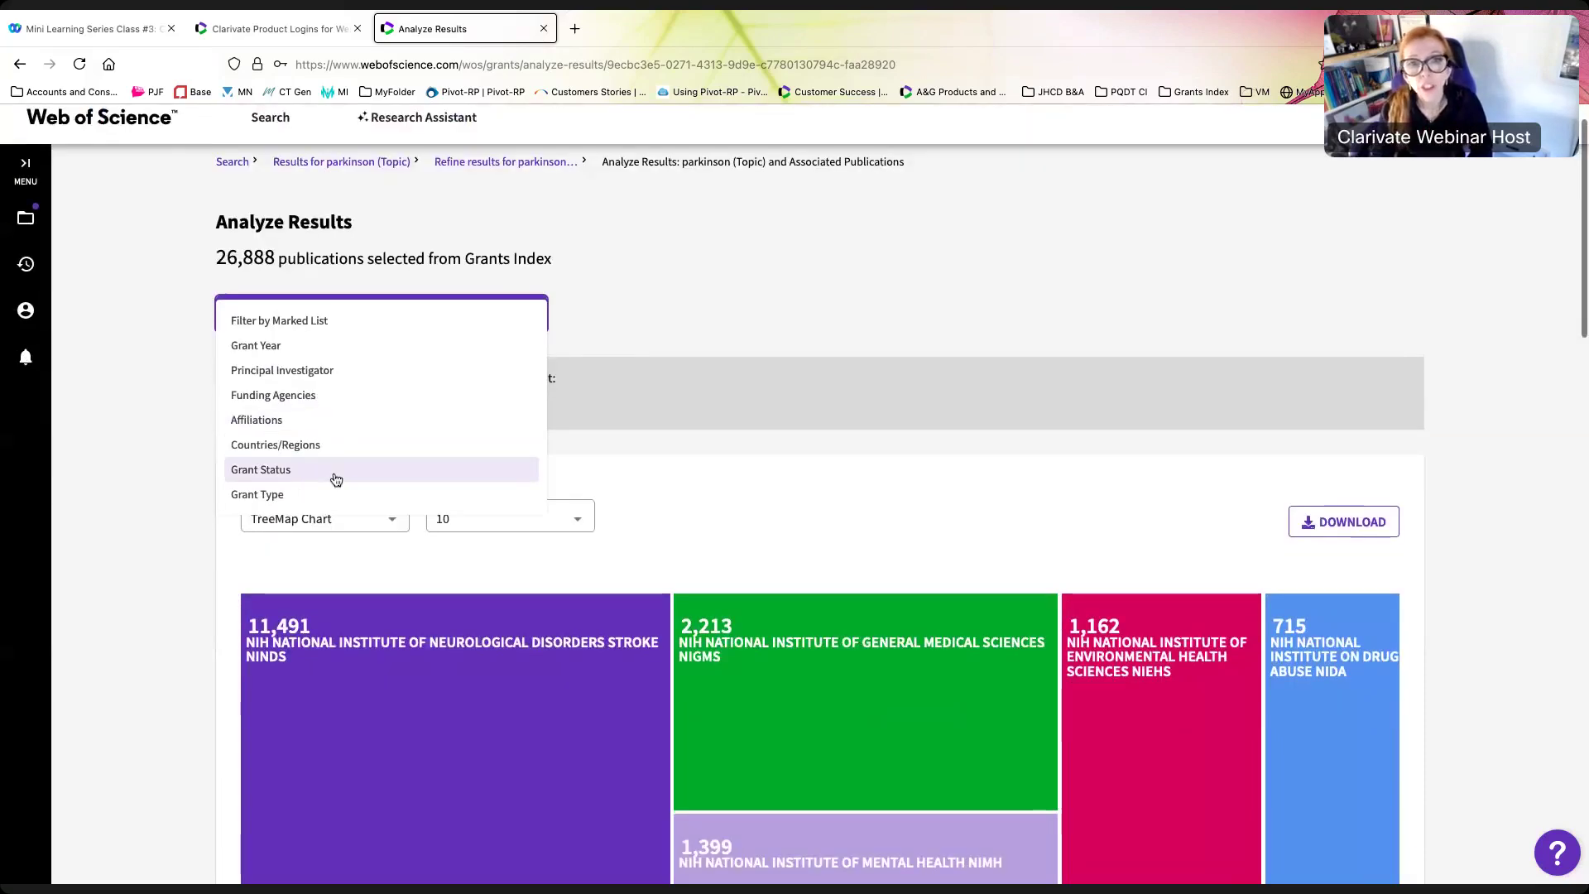
pyautogui.click(293, 401)
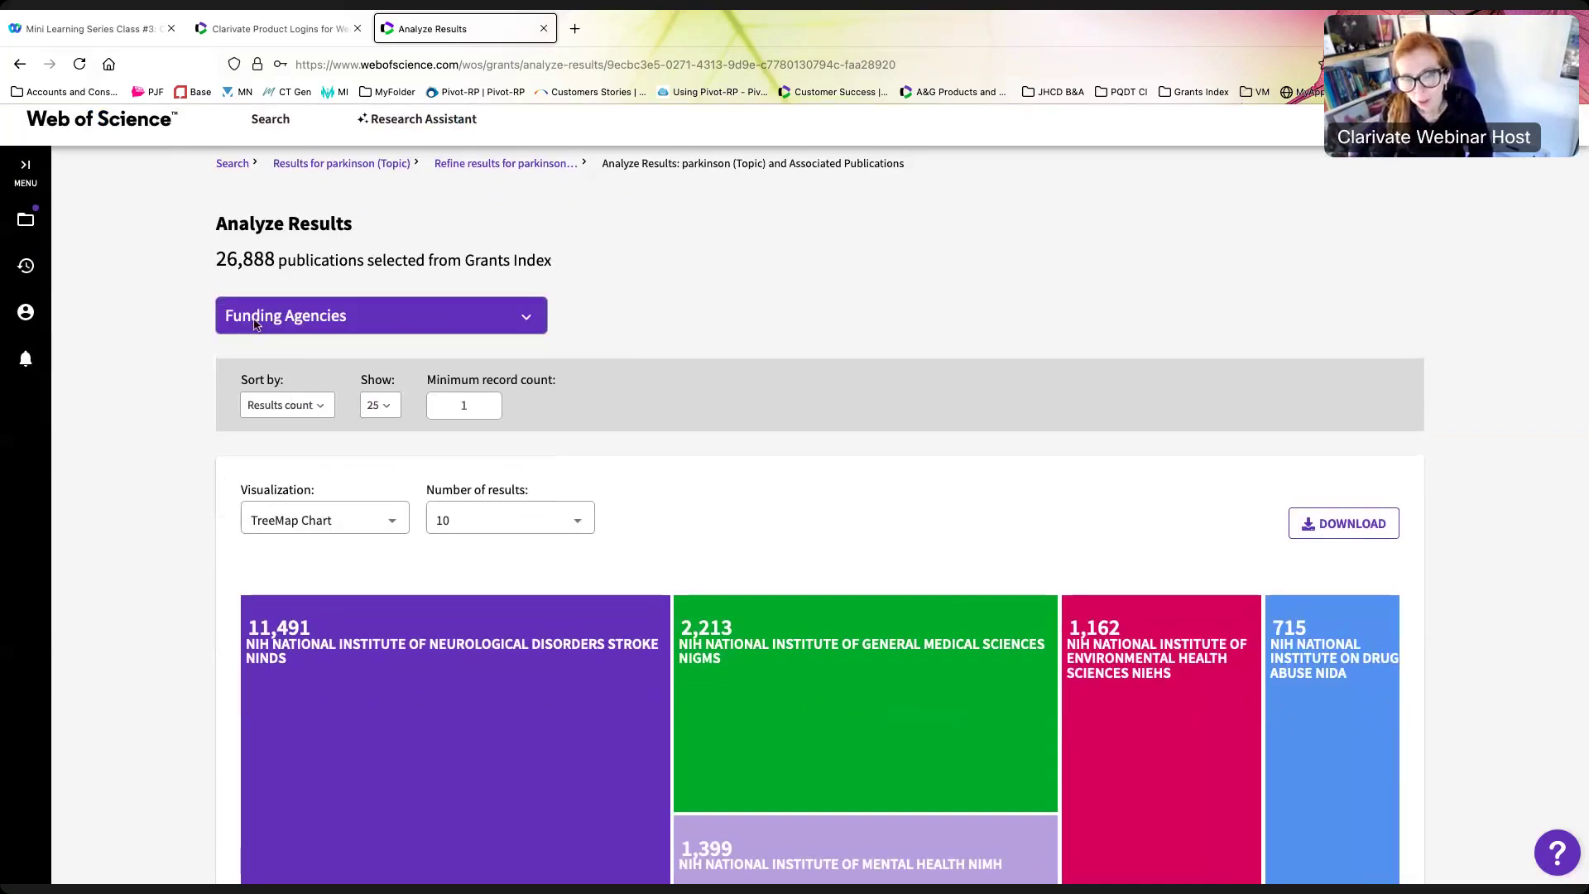
# Examine the funding agencies treemap and show the records for NIH National Institute of Mental Health NIMH
pyautogui.scroll(-1, 255, 325)
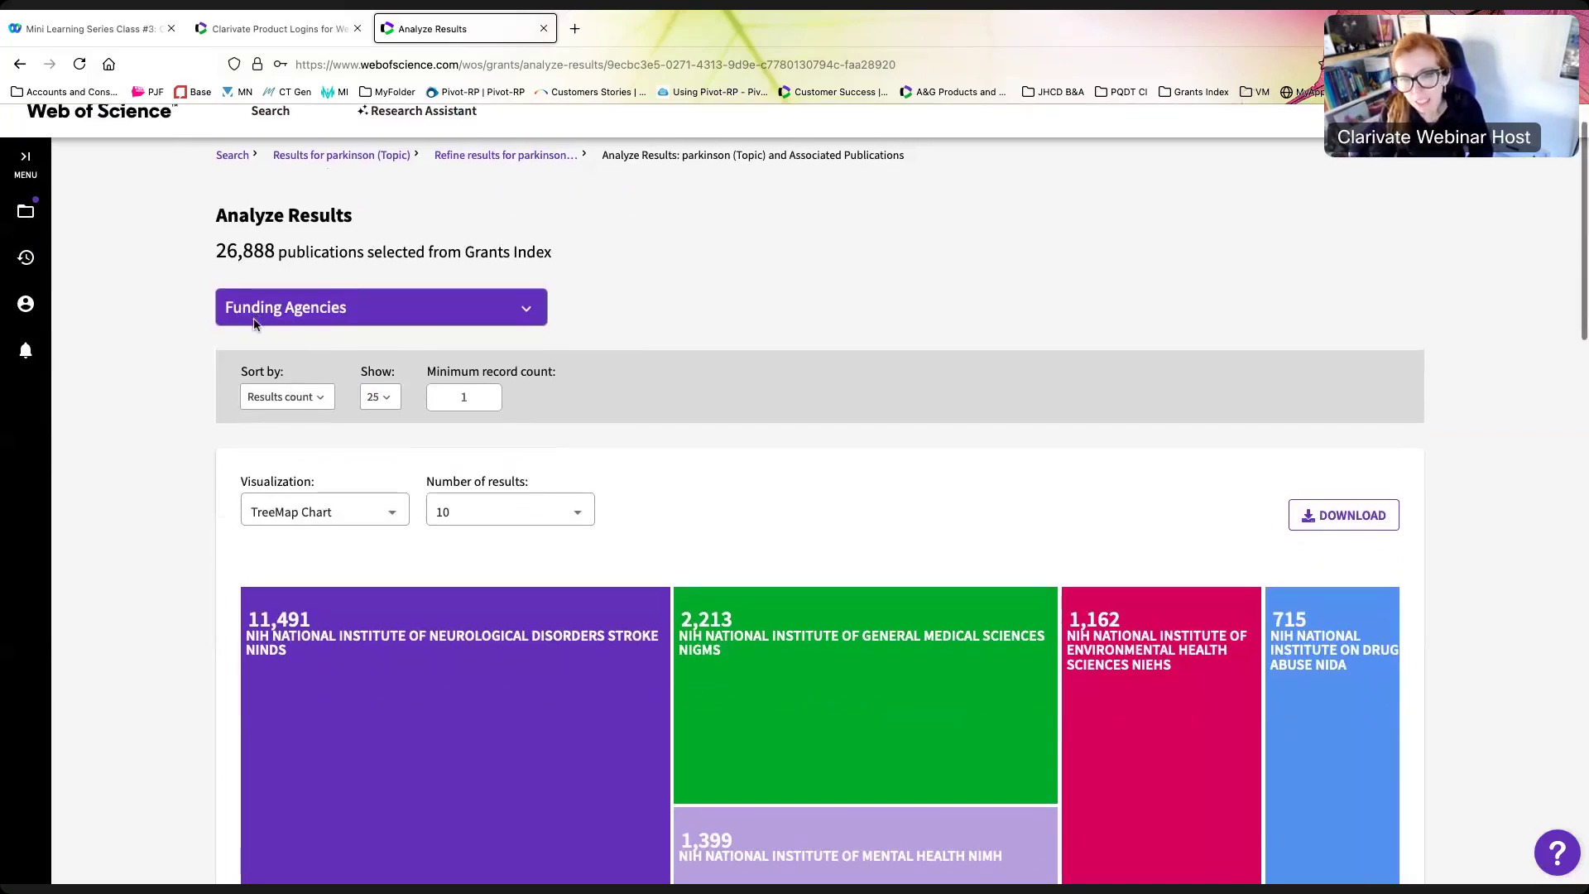
pyautogui.scroll(-5, 255, 324)
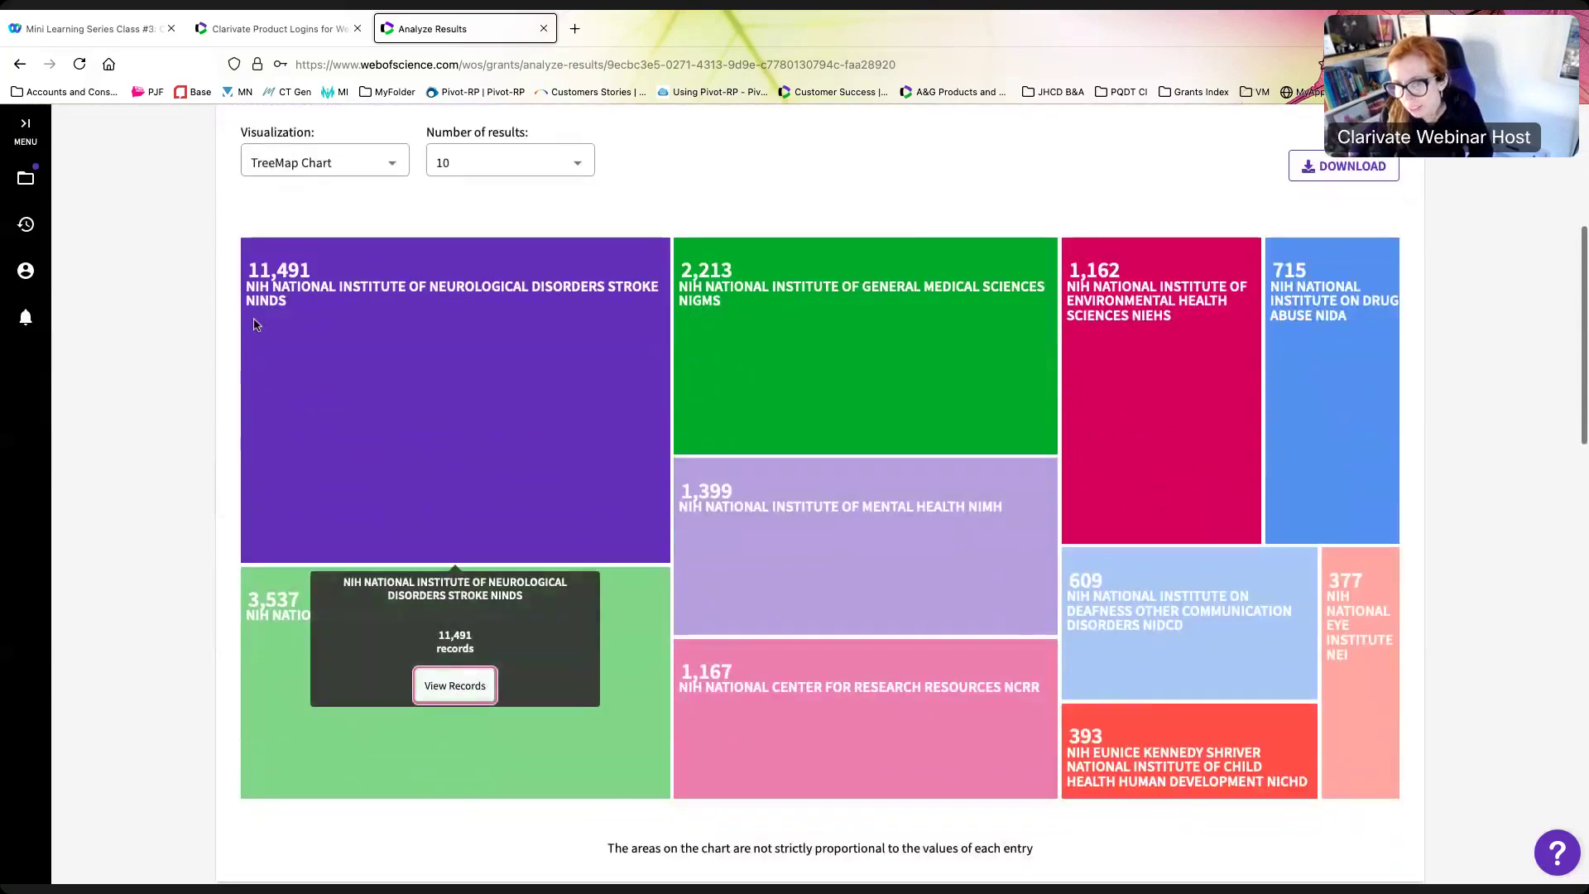
pyautogui.scroll(3, 400, 586)
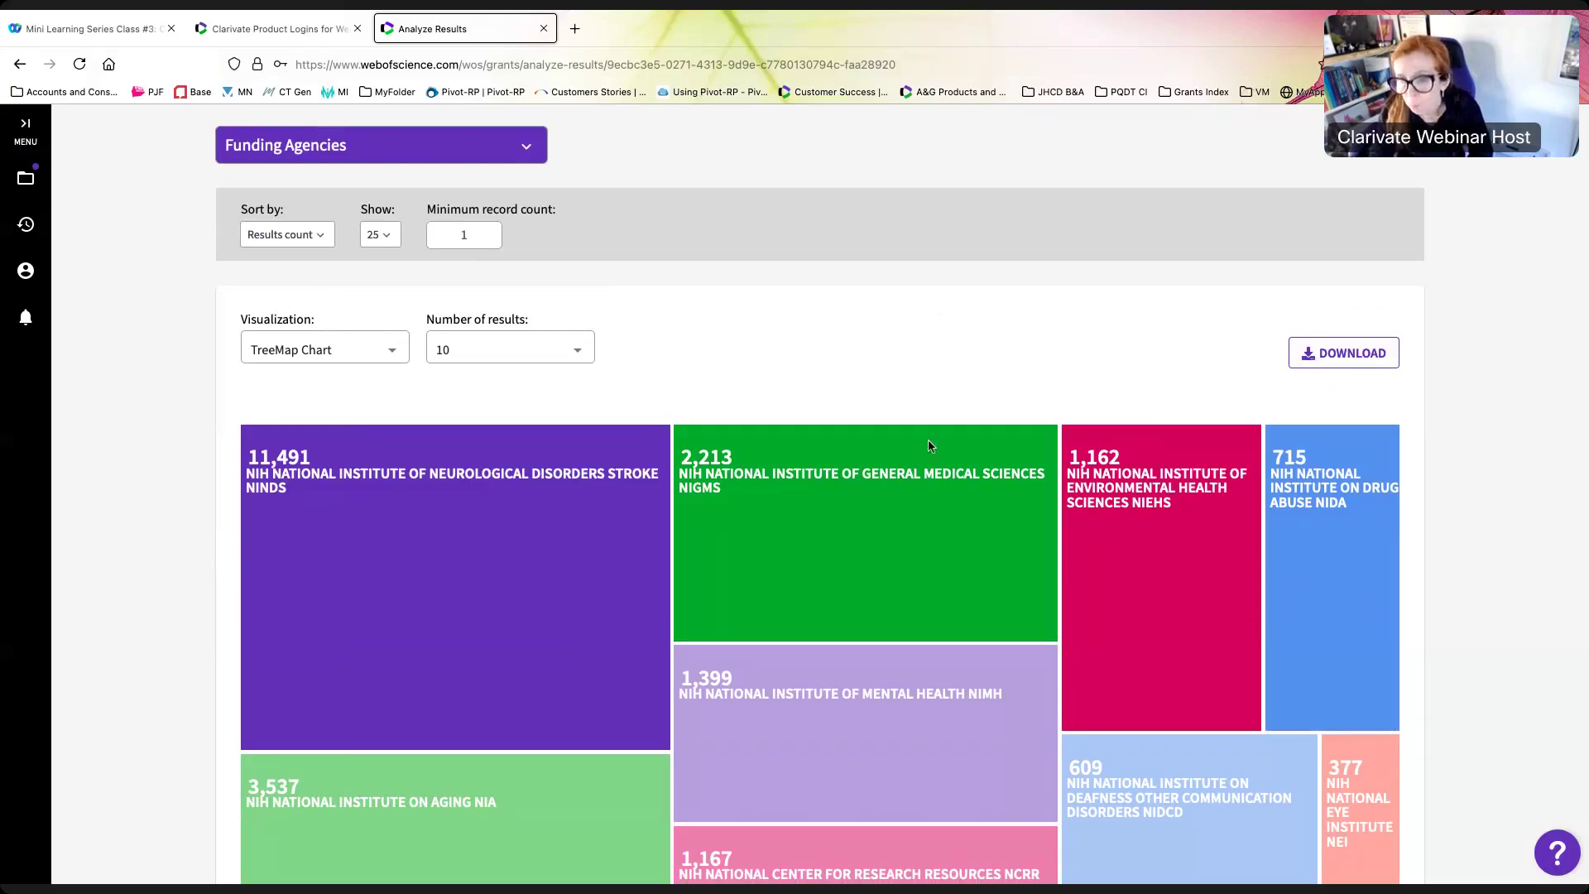
pyautogui.moveTo(938, 559)
pyautogui.scroll(1, 938, 559)
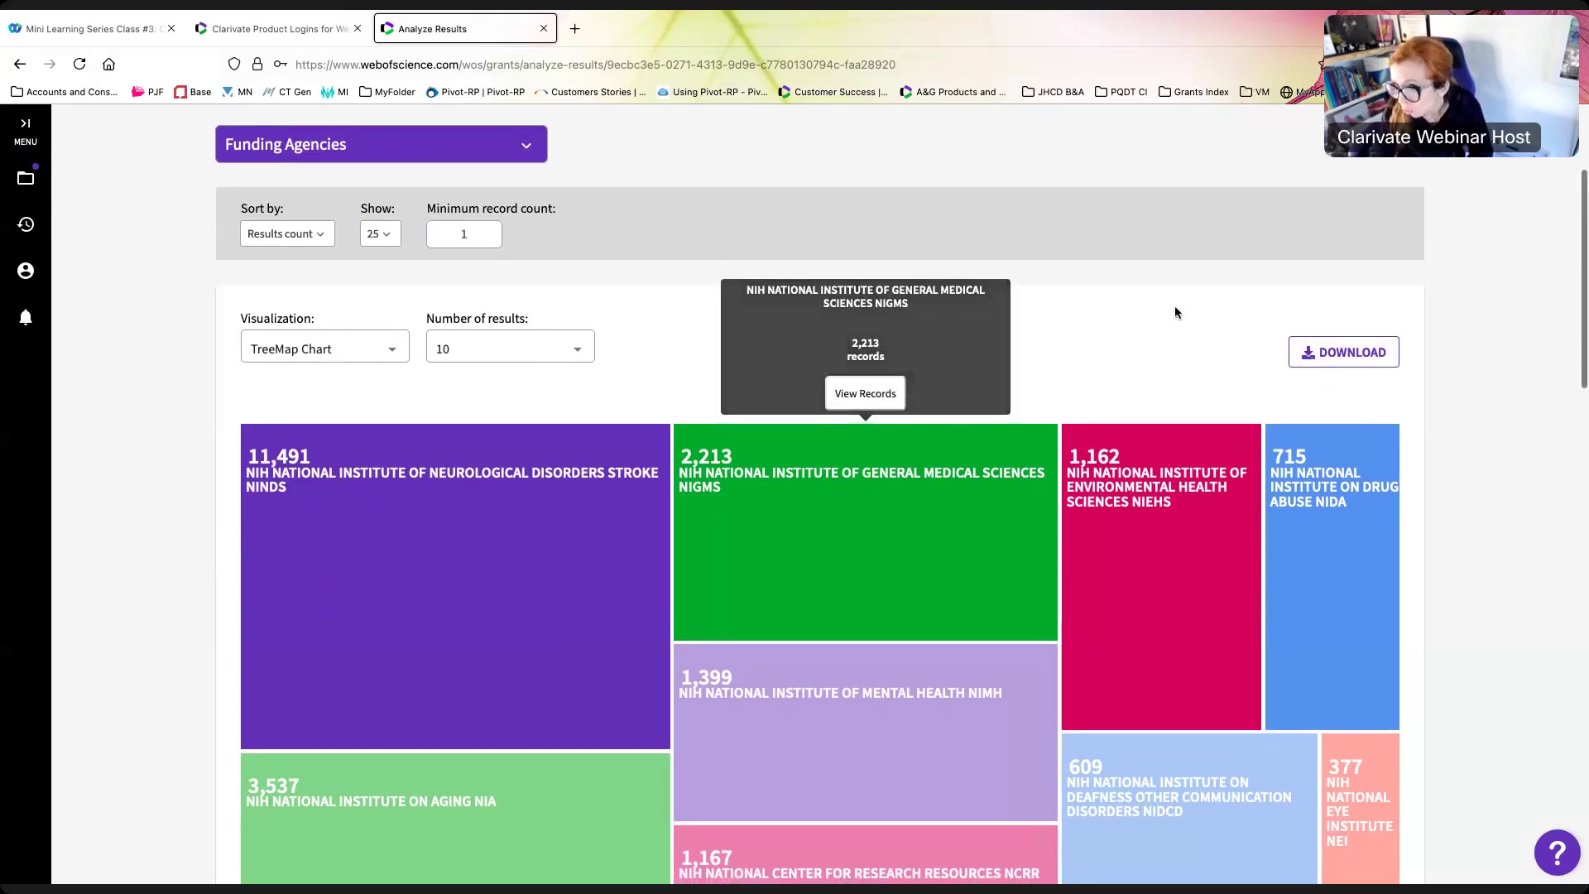
pyautogui.scroll(-3, 1176, 300)
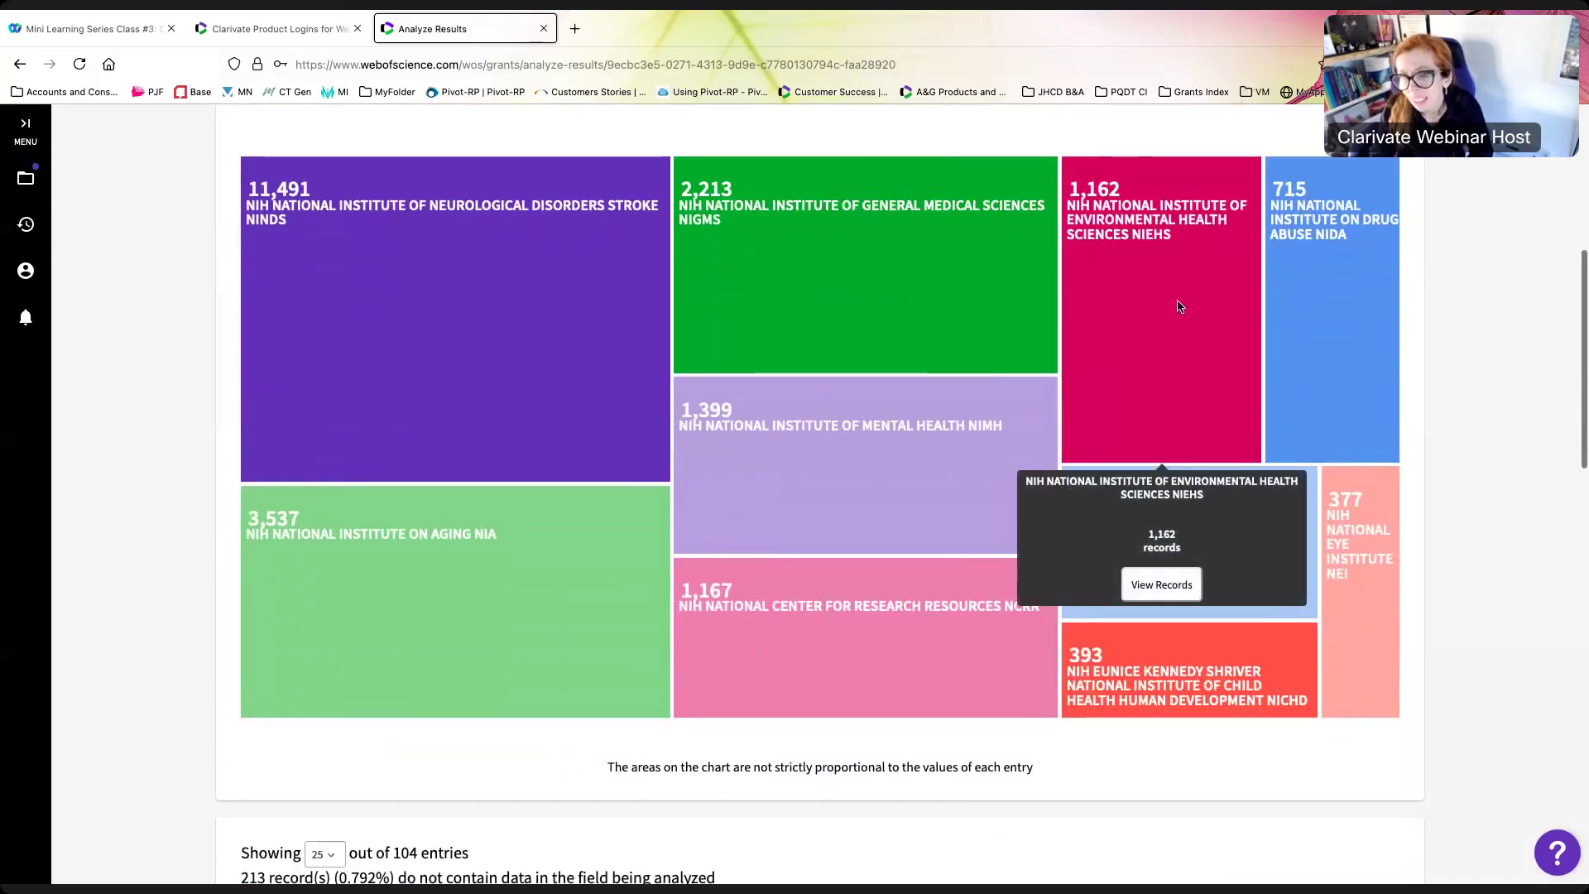
pyautogui.scroll(3, 743, 357)
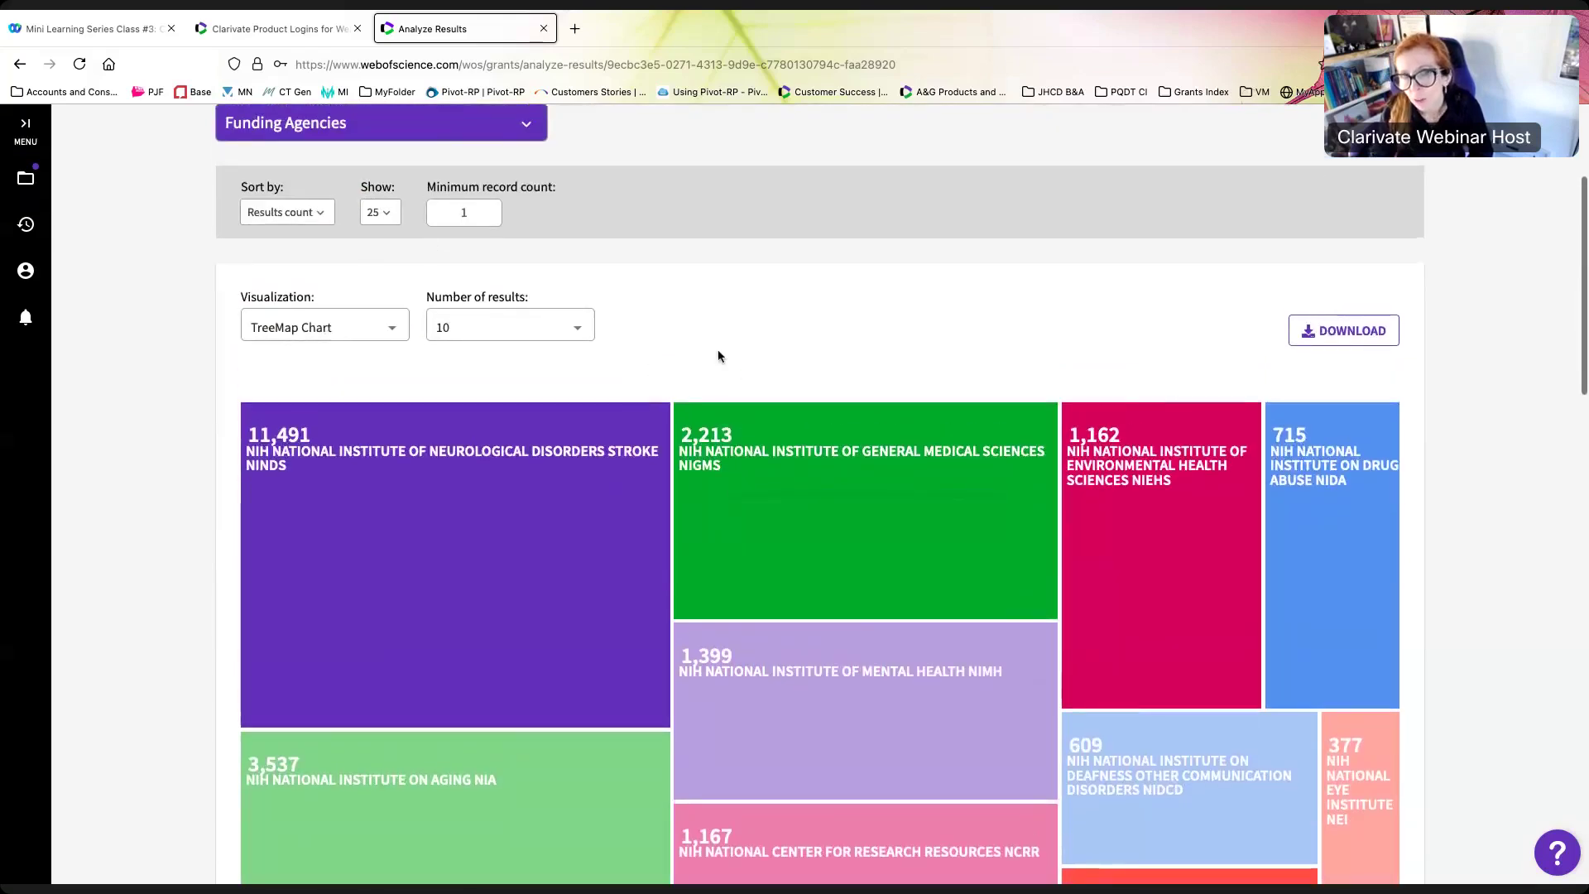
pyautogui.scroll(-2, 688, 326)
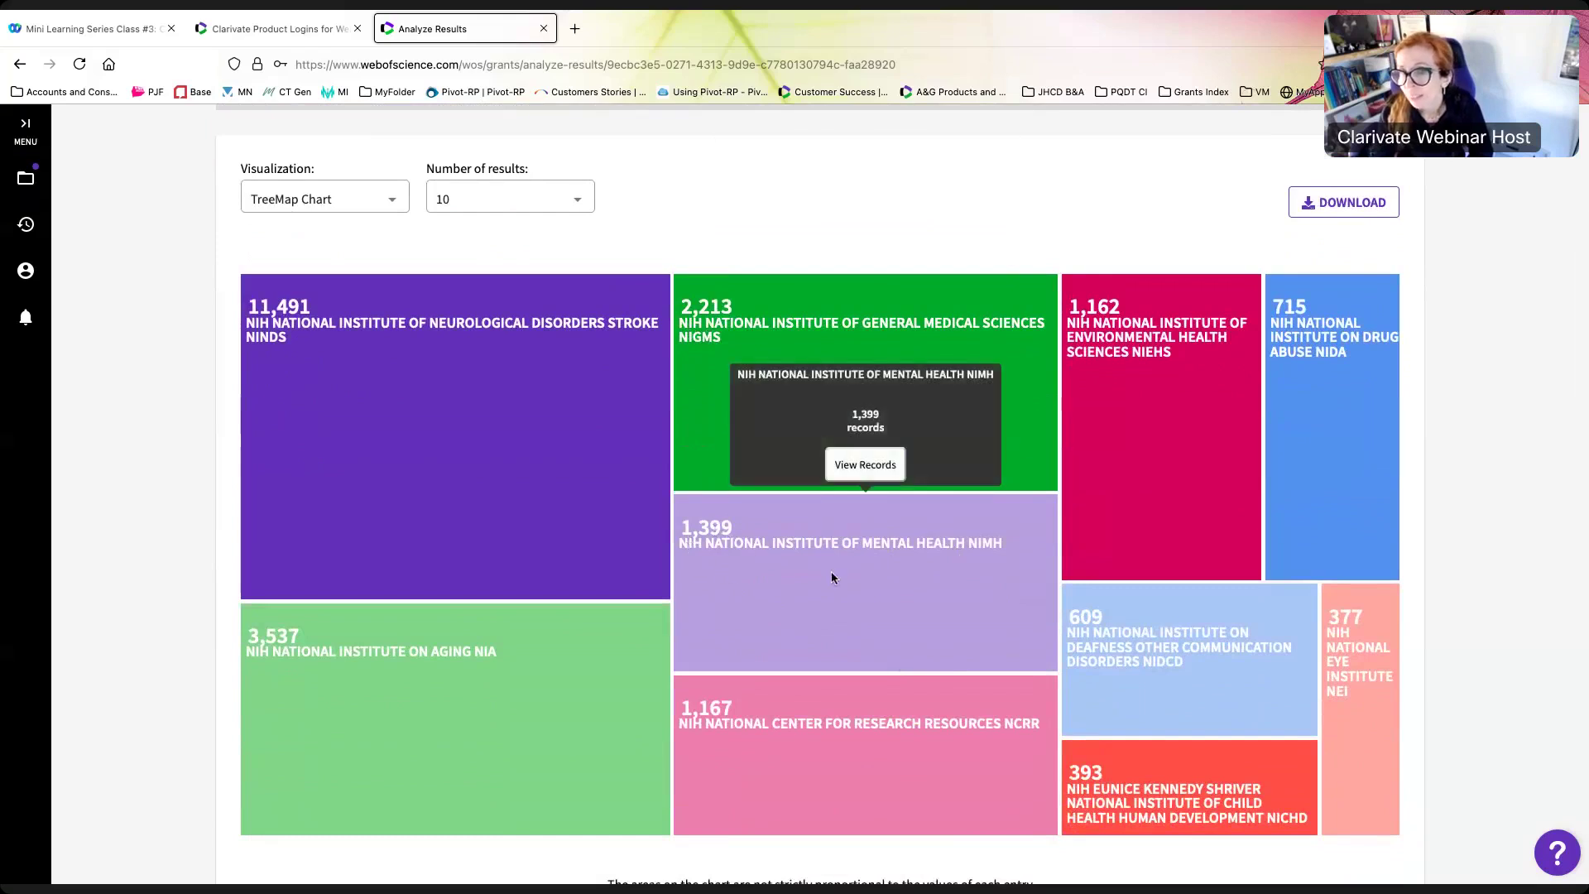
pyautogui.click(848, 471)
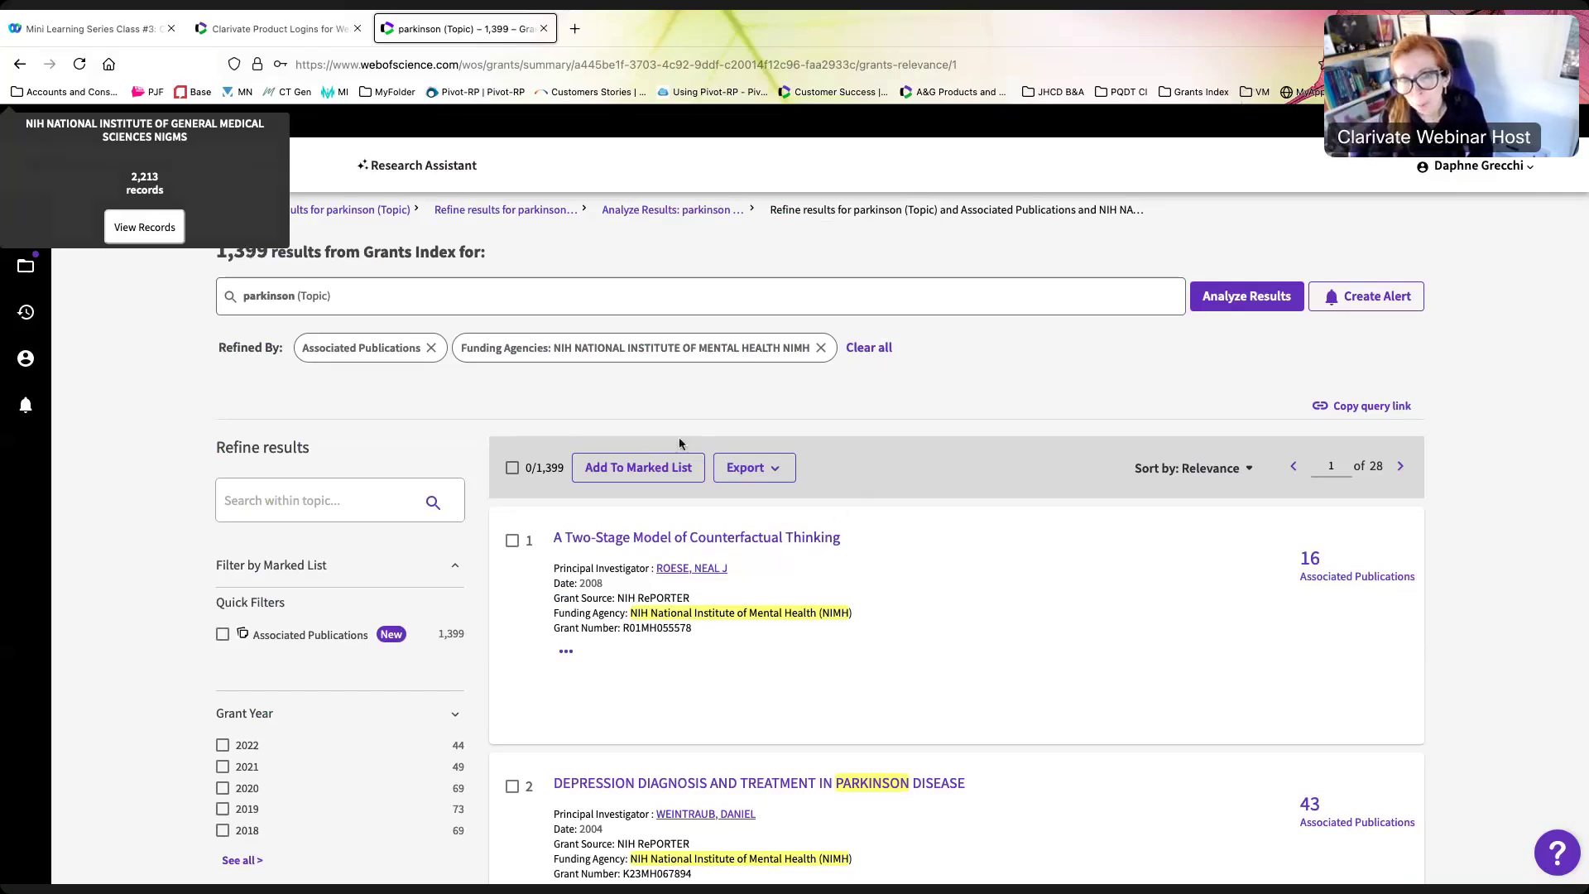
# Open the grant record "A Two-Stage Model of Counterfactual Thinking" and examine its details and author keywords
pyautogui.scroll(-1, 700, 641)
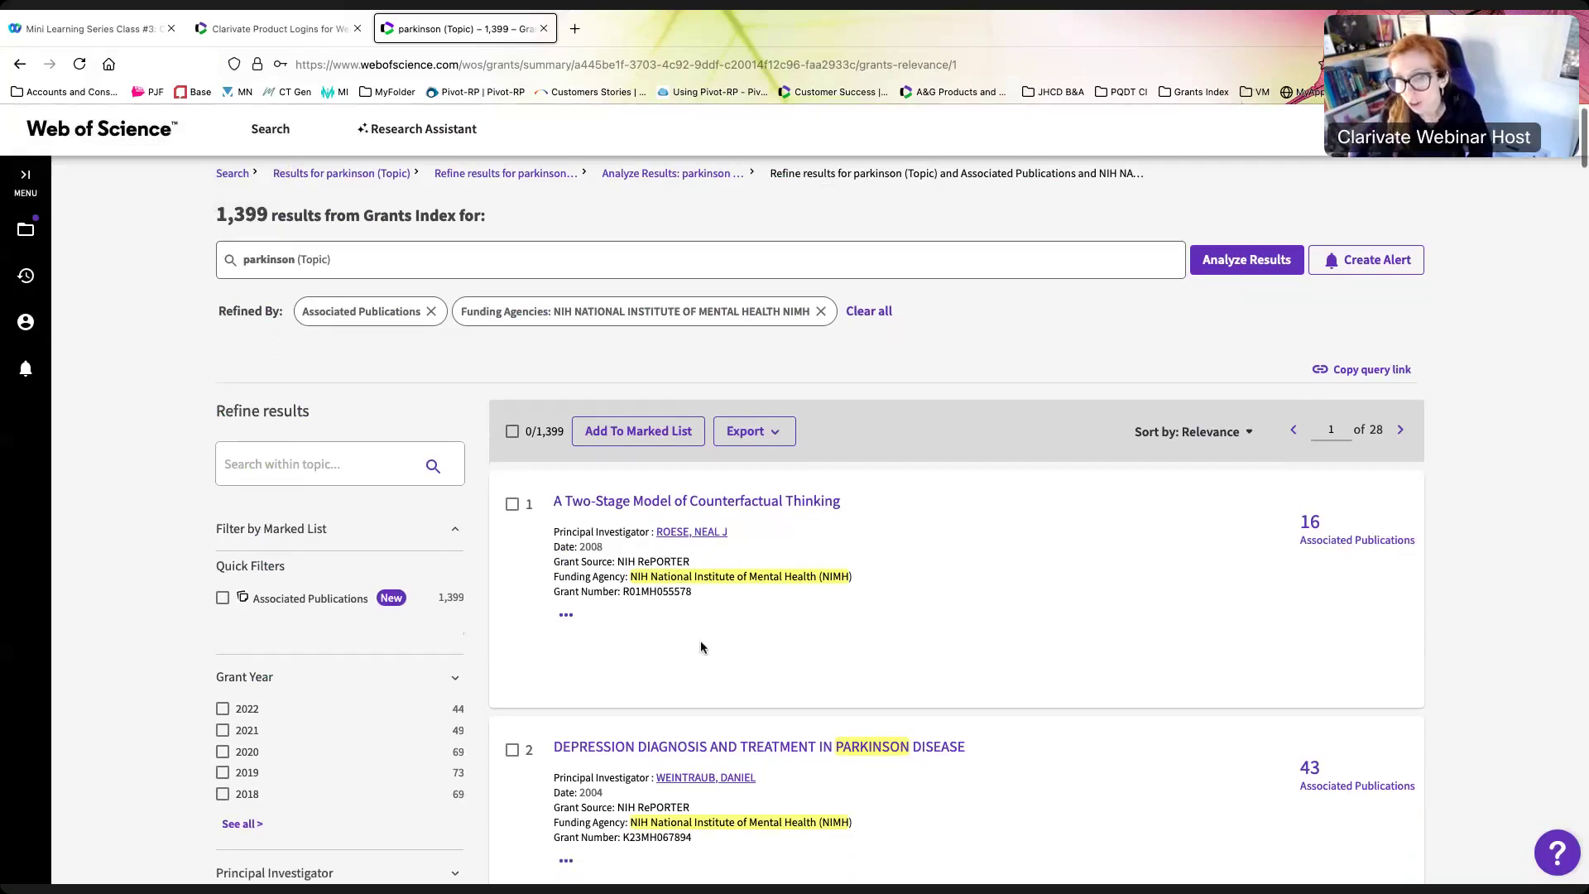
pyautogui.click(770, 502)
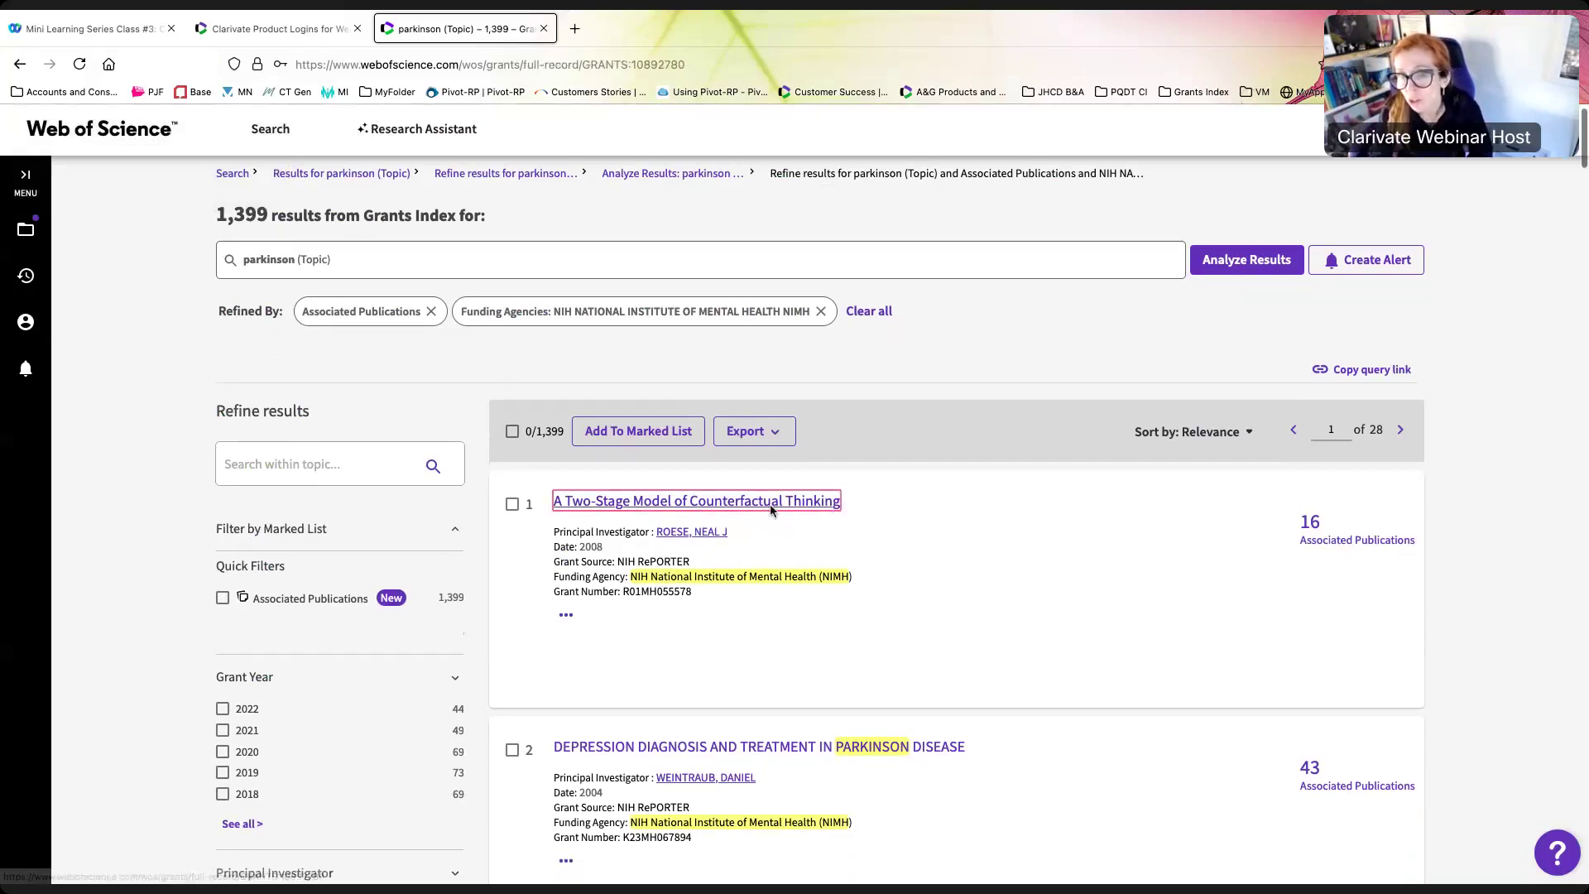
pyautogui.scroll(-3, 270, 581)
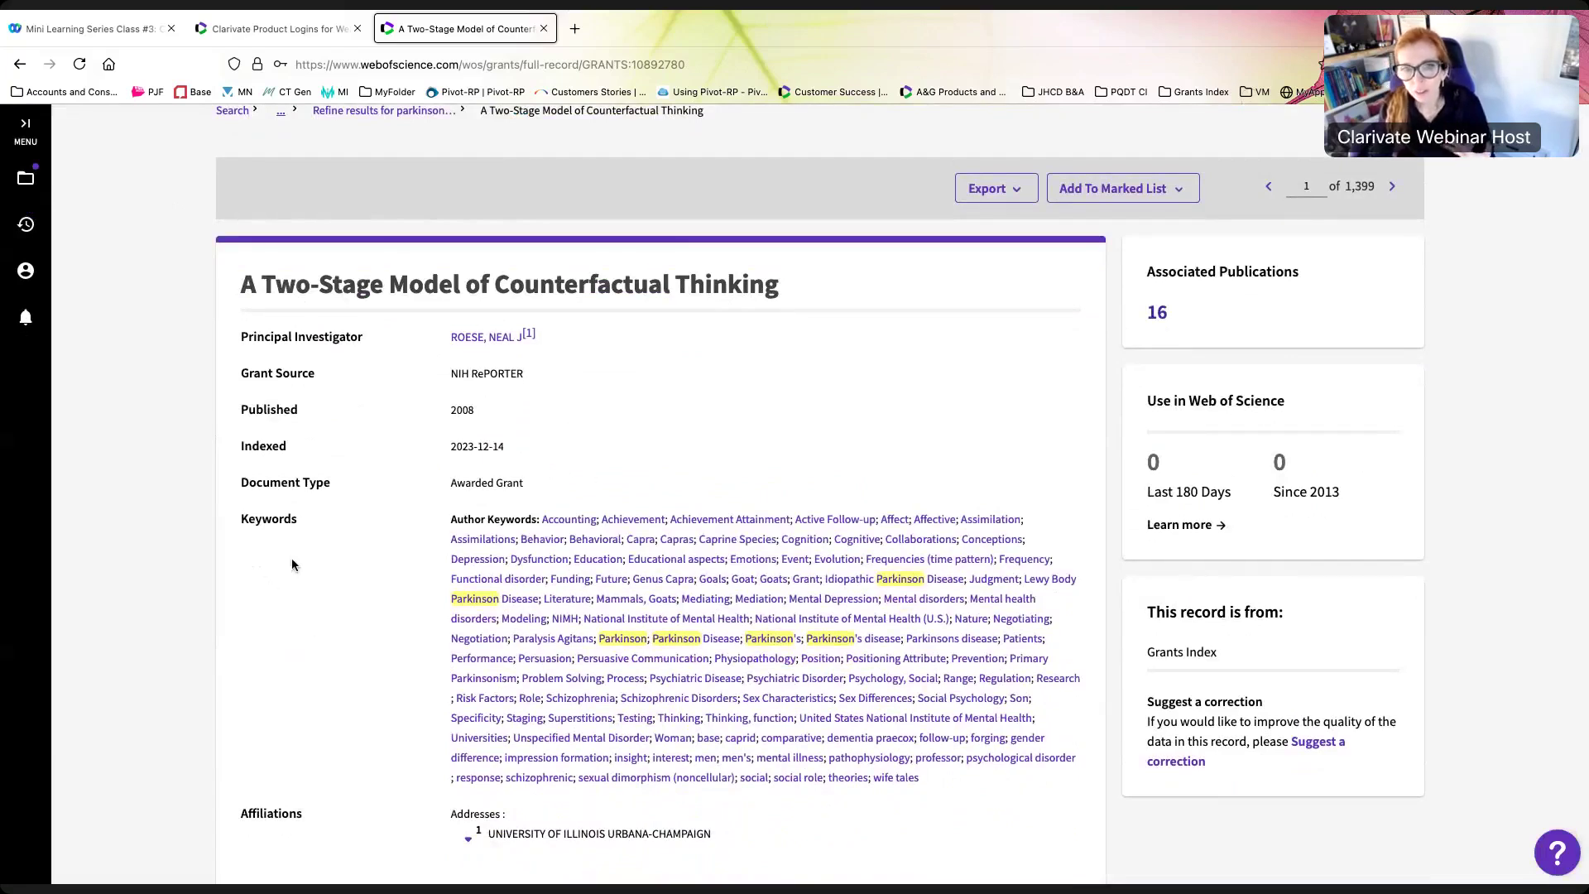
pyautogui.scroll(-1, 291, 564)
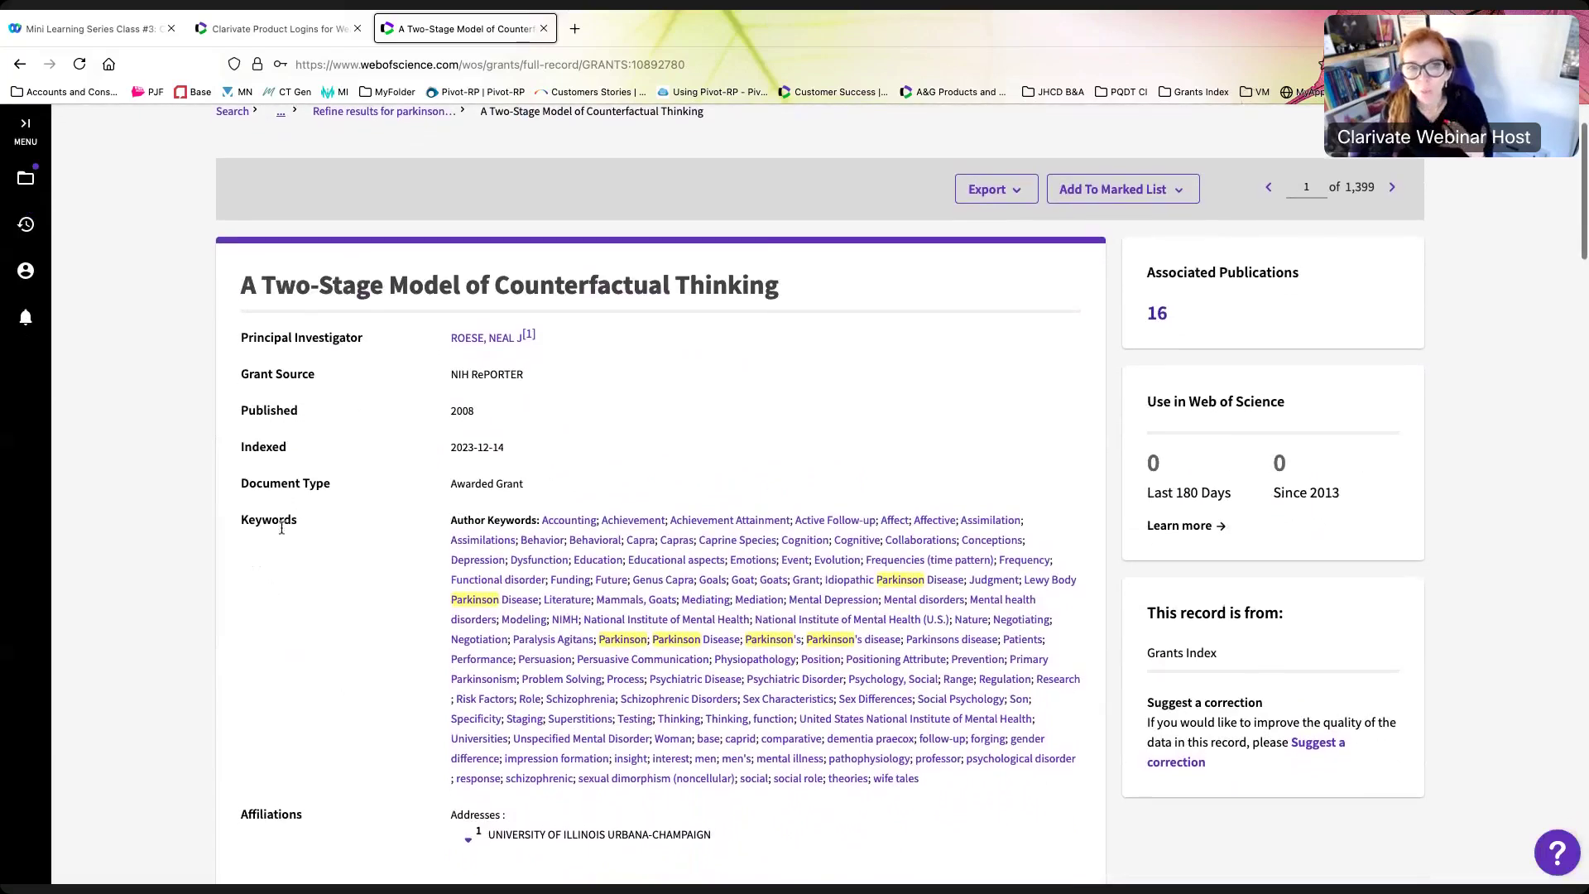
pyautogui.scroll(1, 650, 714)
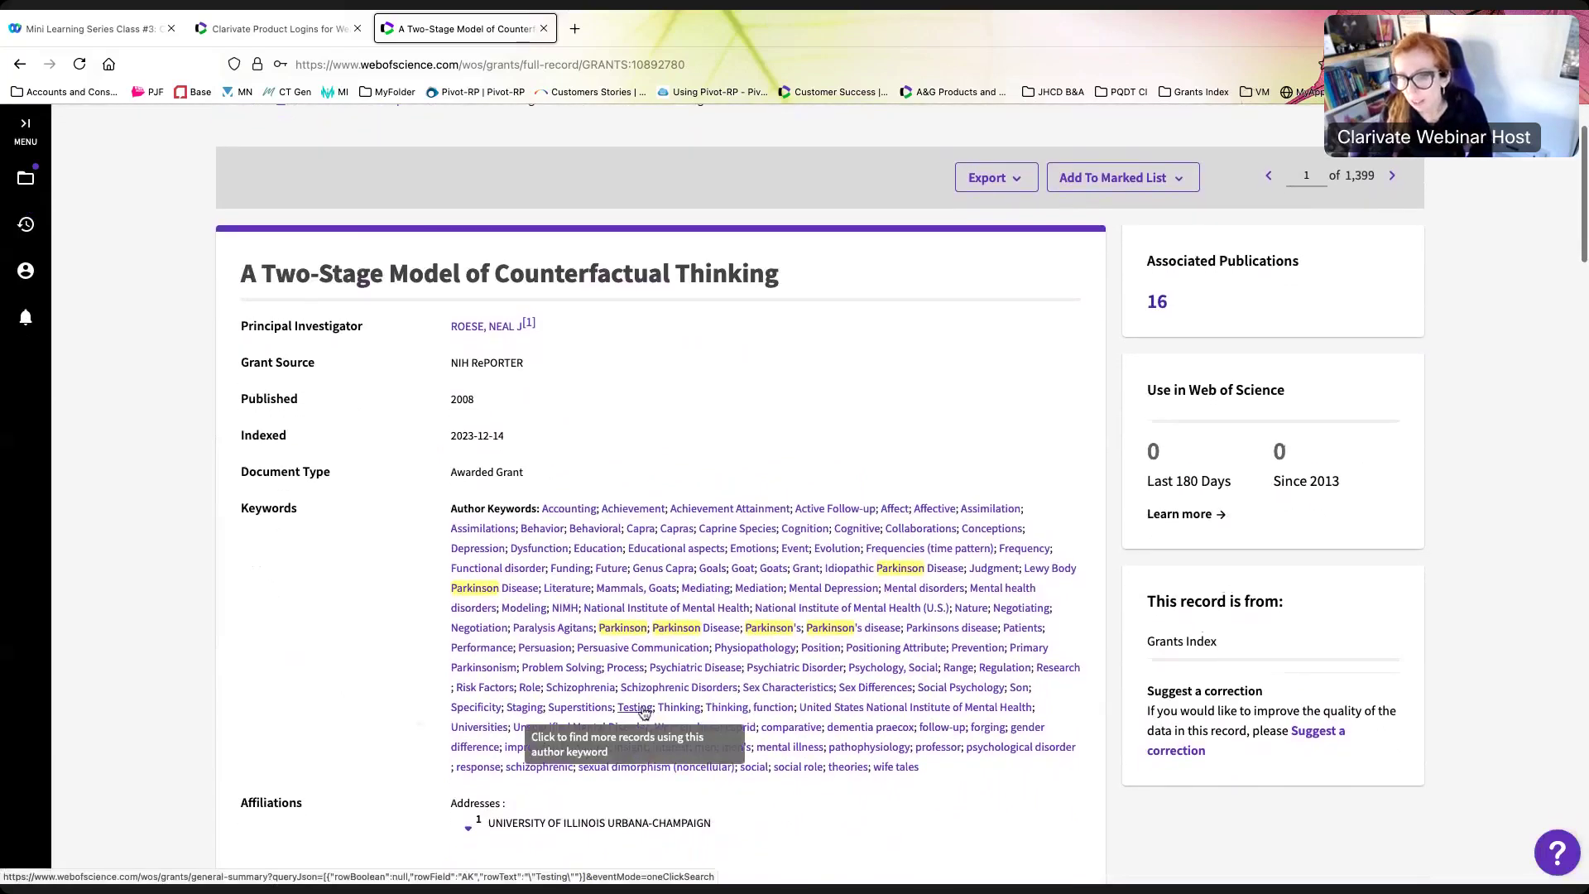
pyautogui.scroll(-1, 687, 654)
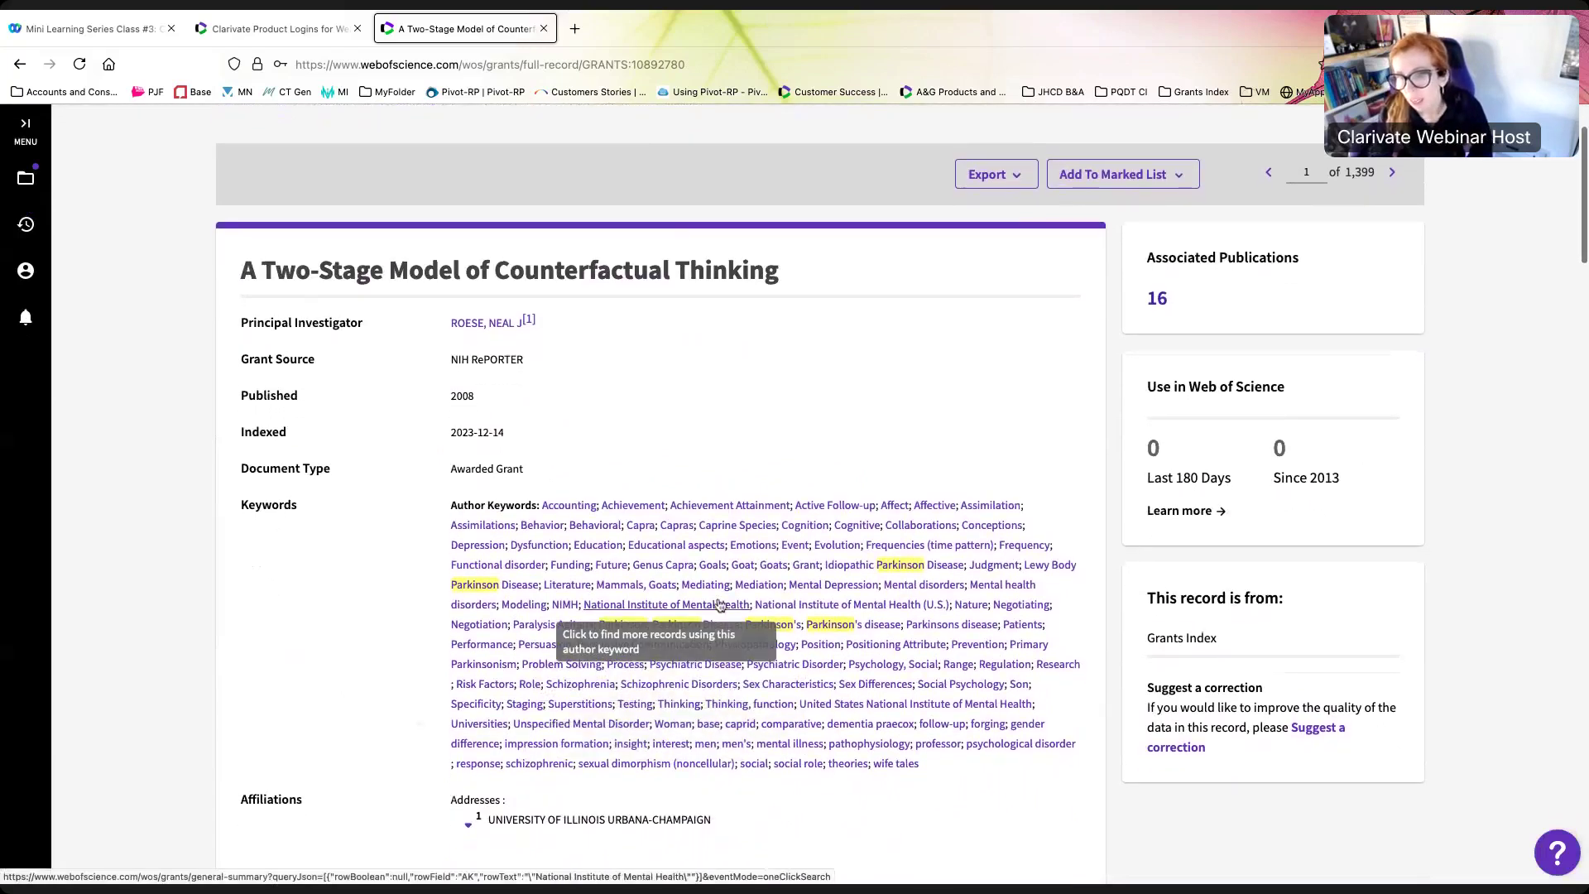
# Review the grant's principal investigator, author keywords, affiliation and funding details in the record
pyautogui.scroll(-1, 711, 589)
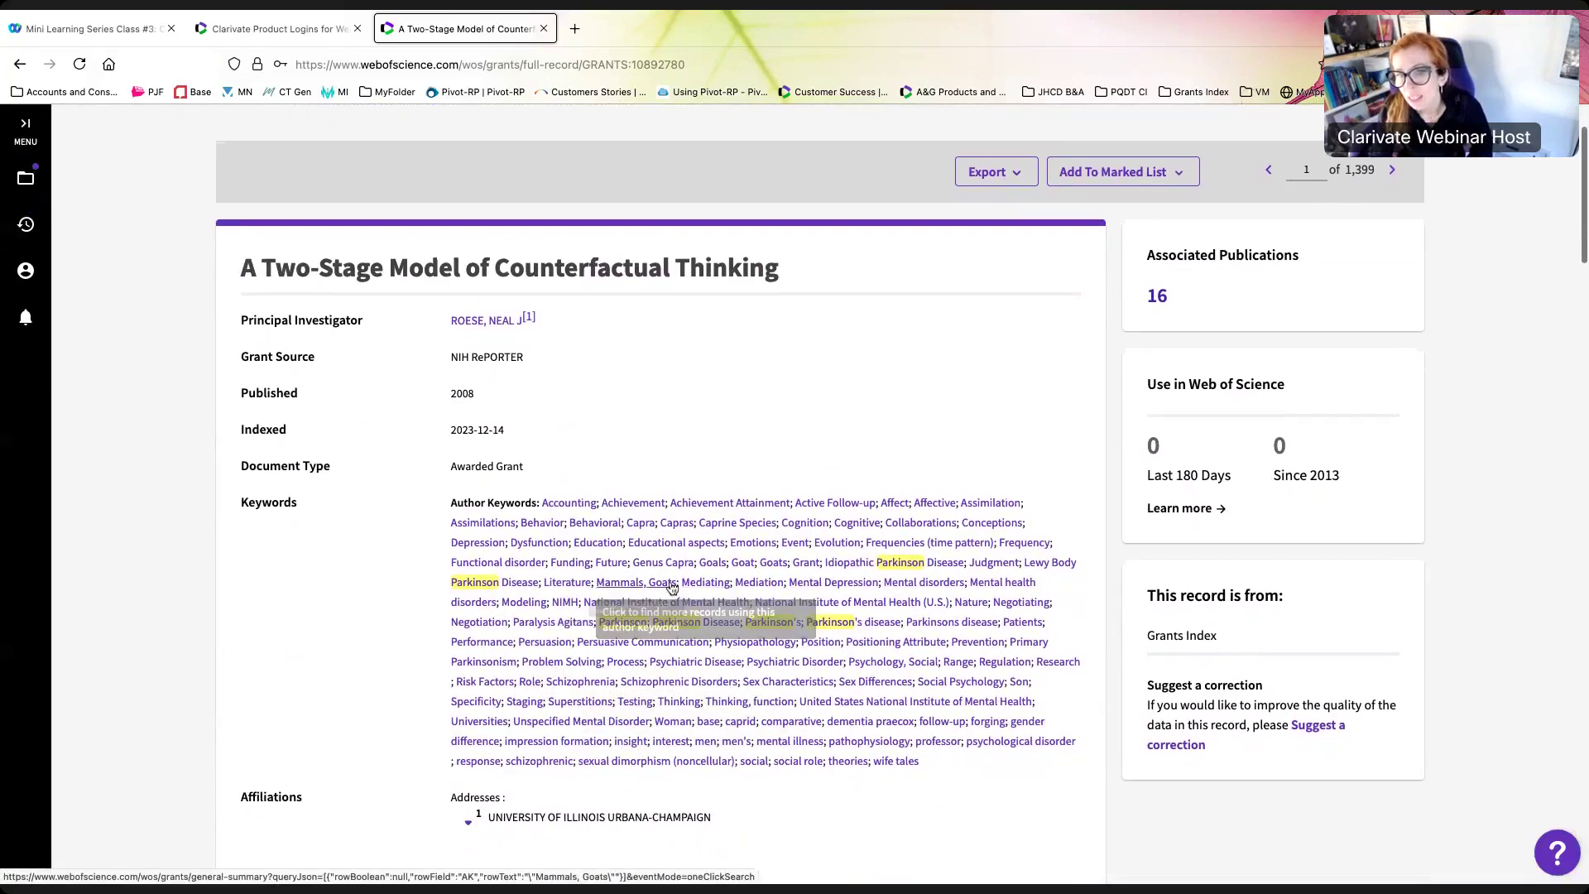
pyautogui.scroll(-1, 629, 629)
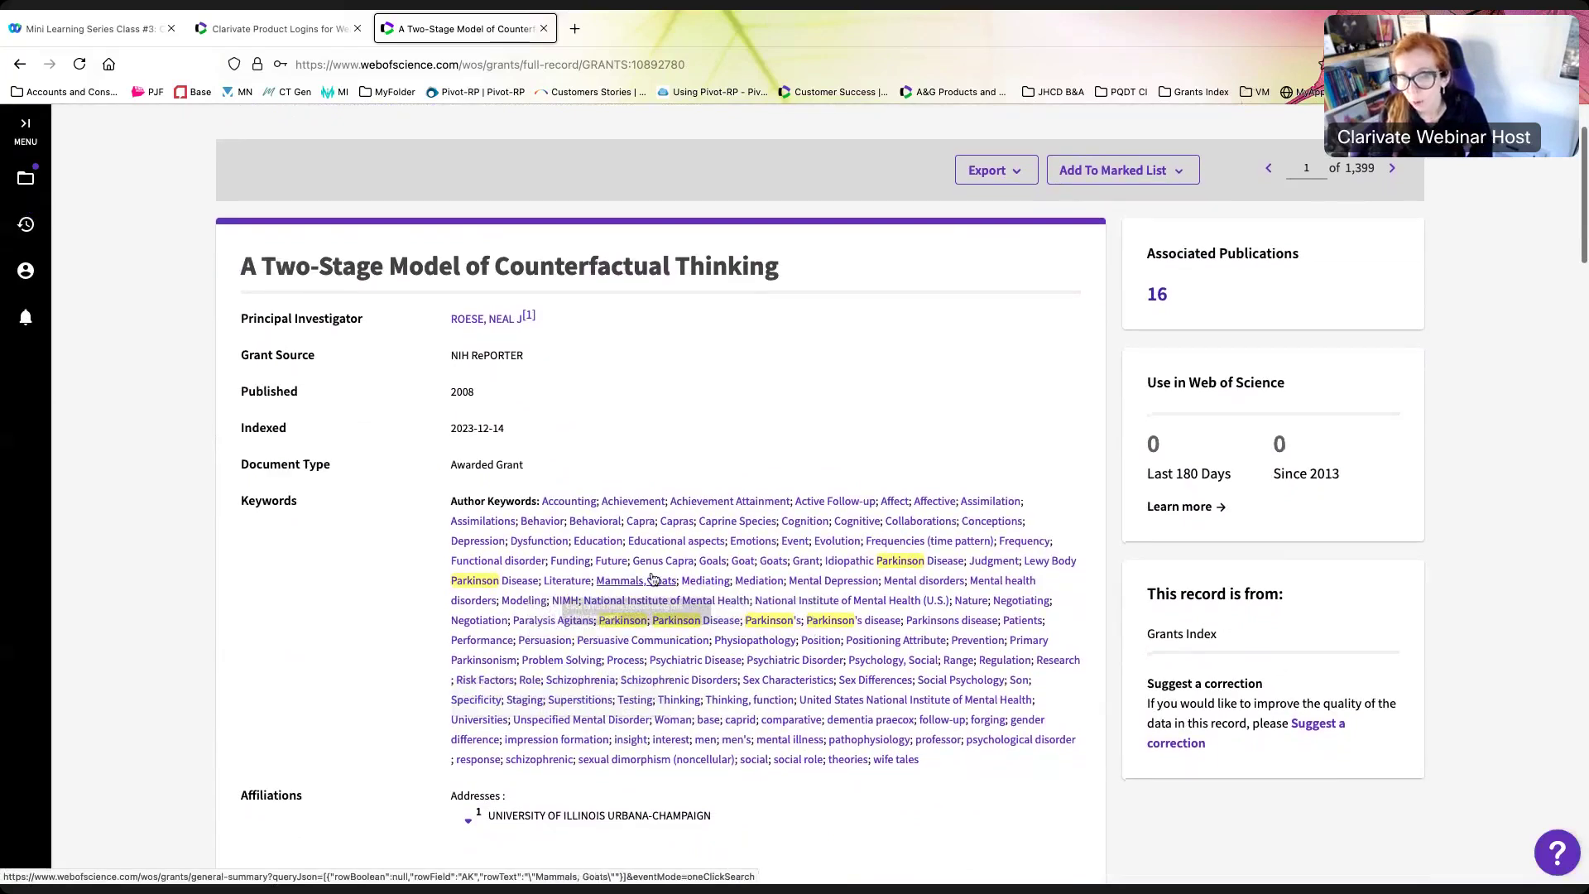
pyautogui.scroll(-2, 653, 580)
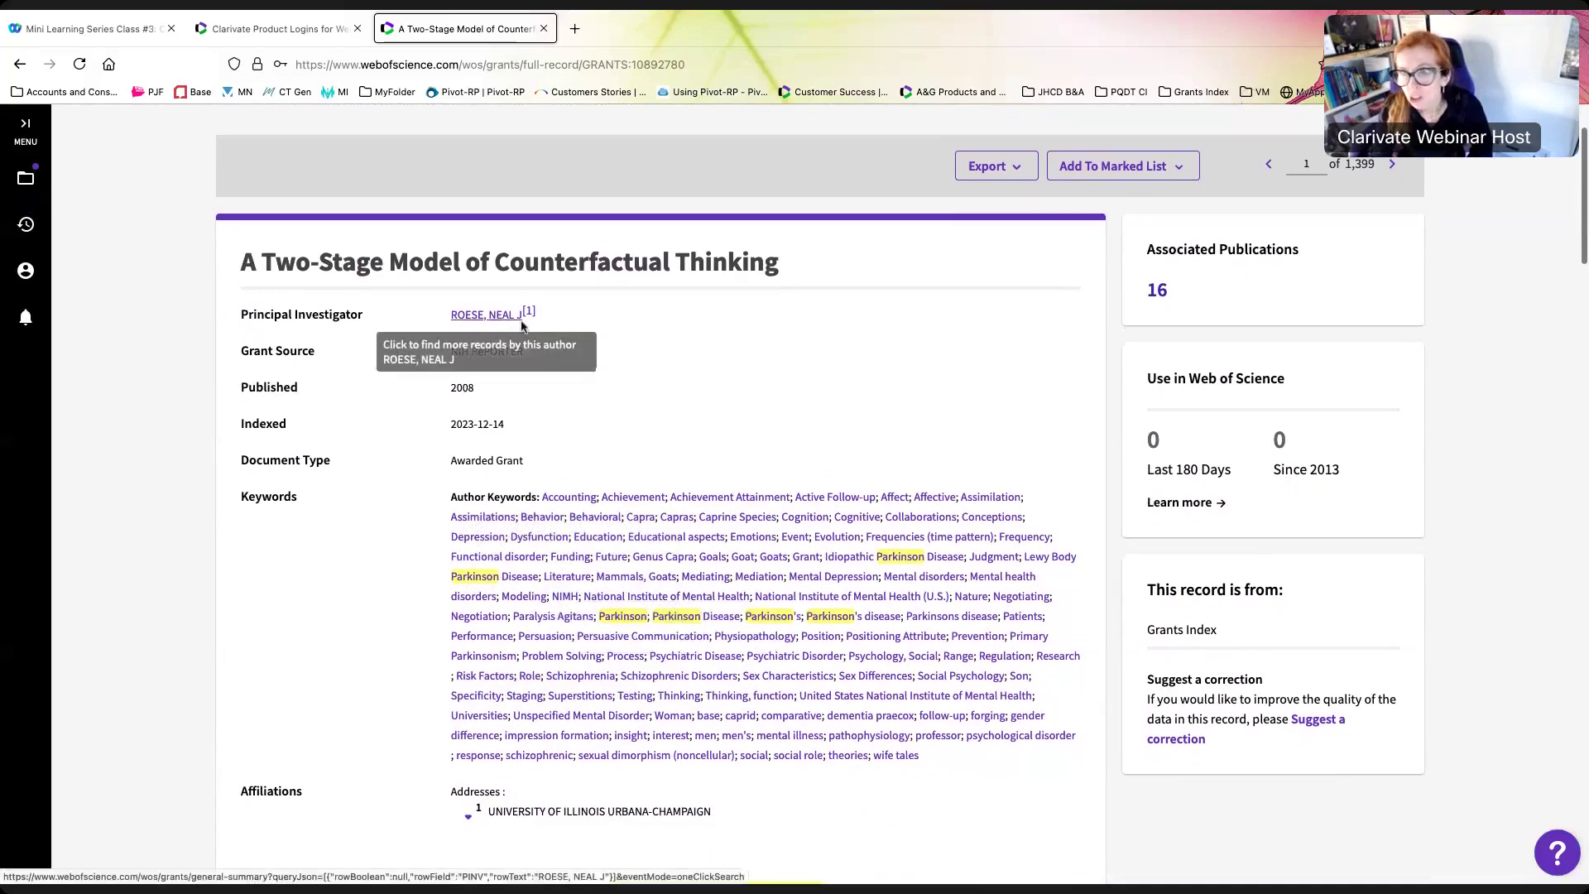
pyautogui.scroll(-4, 645, 565)
pyautogui.scroll(6, 645, 567)
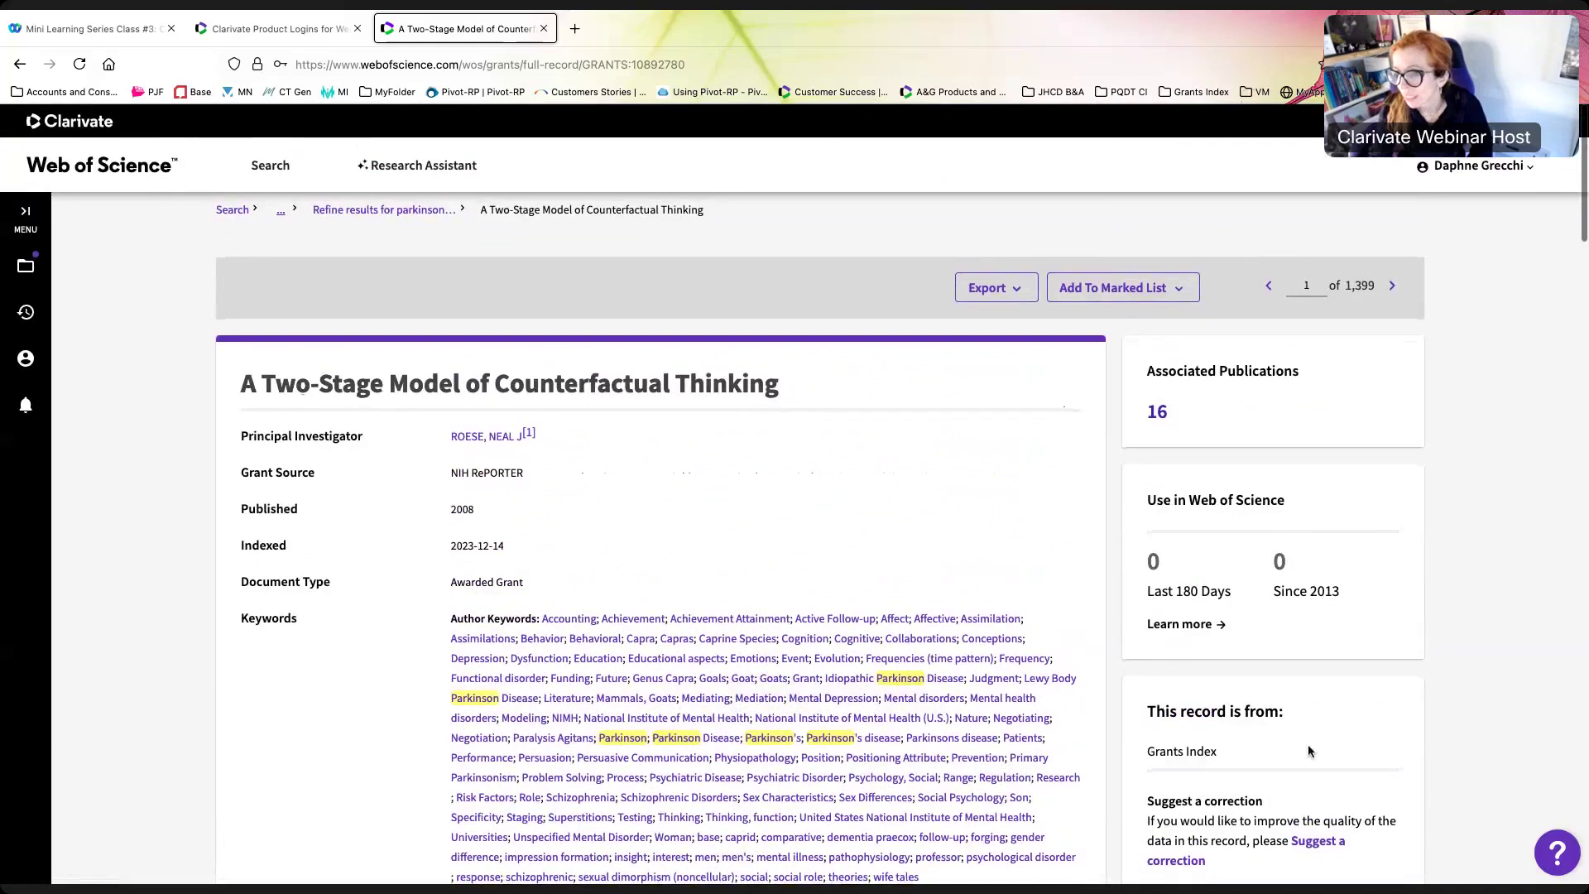
pyautogui.scroll(-5, 1163, 757)
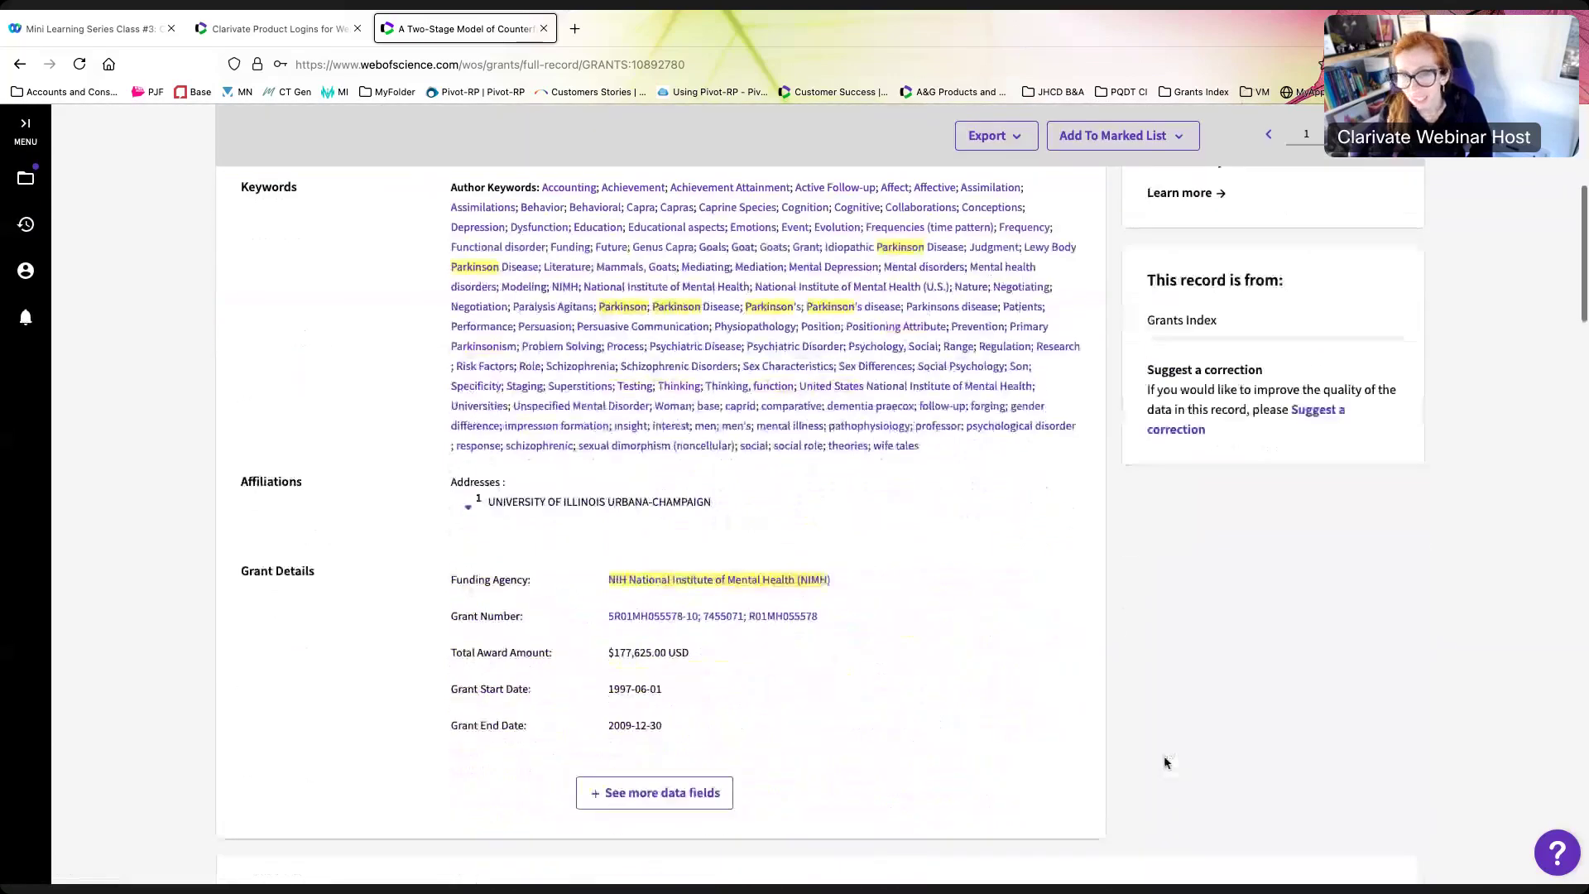
pyautogui.scroll(3, 1164, 754)
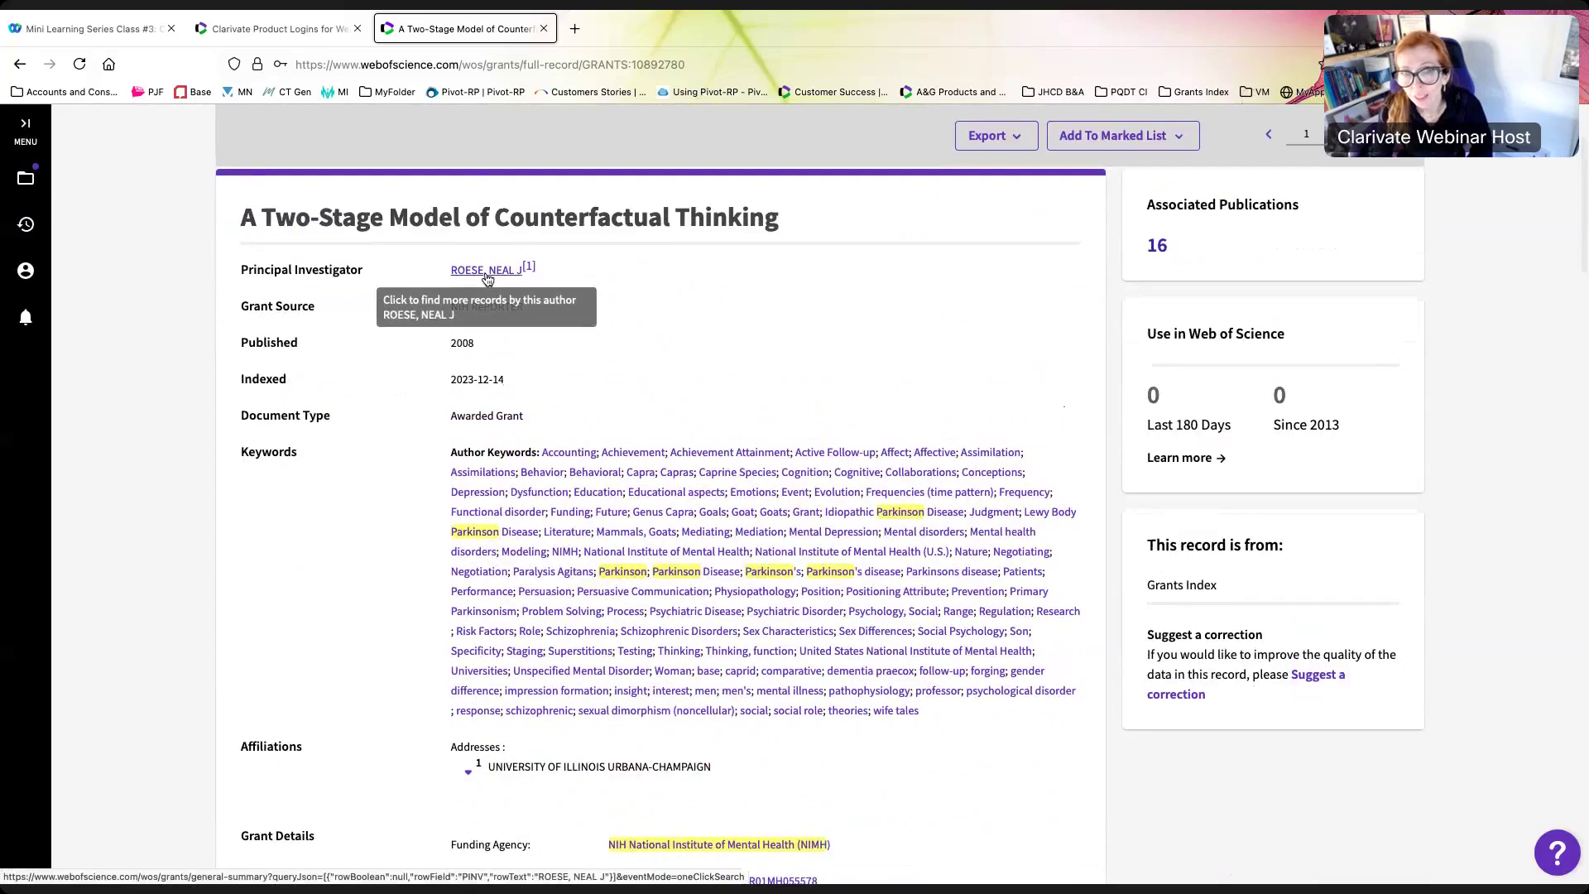
pyautogui.scroll(-3, 487, 278)
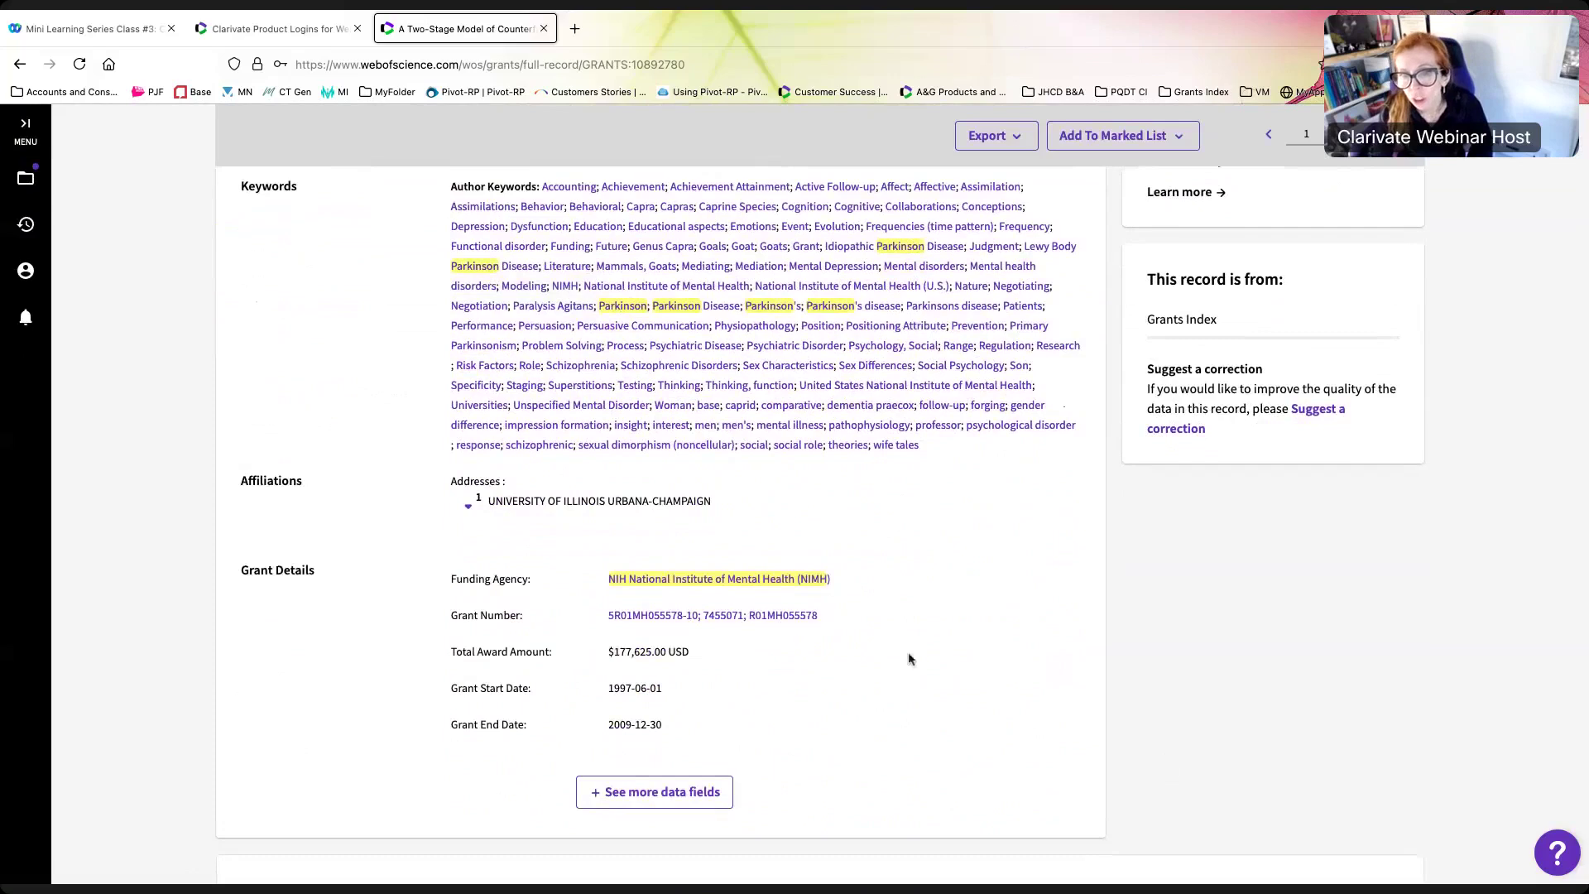
# Expand the grant record's additional data fields and check its language and accession number
pyautogui.click(703, 800)
pyautogui.scroll(-2, 937, 668)
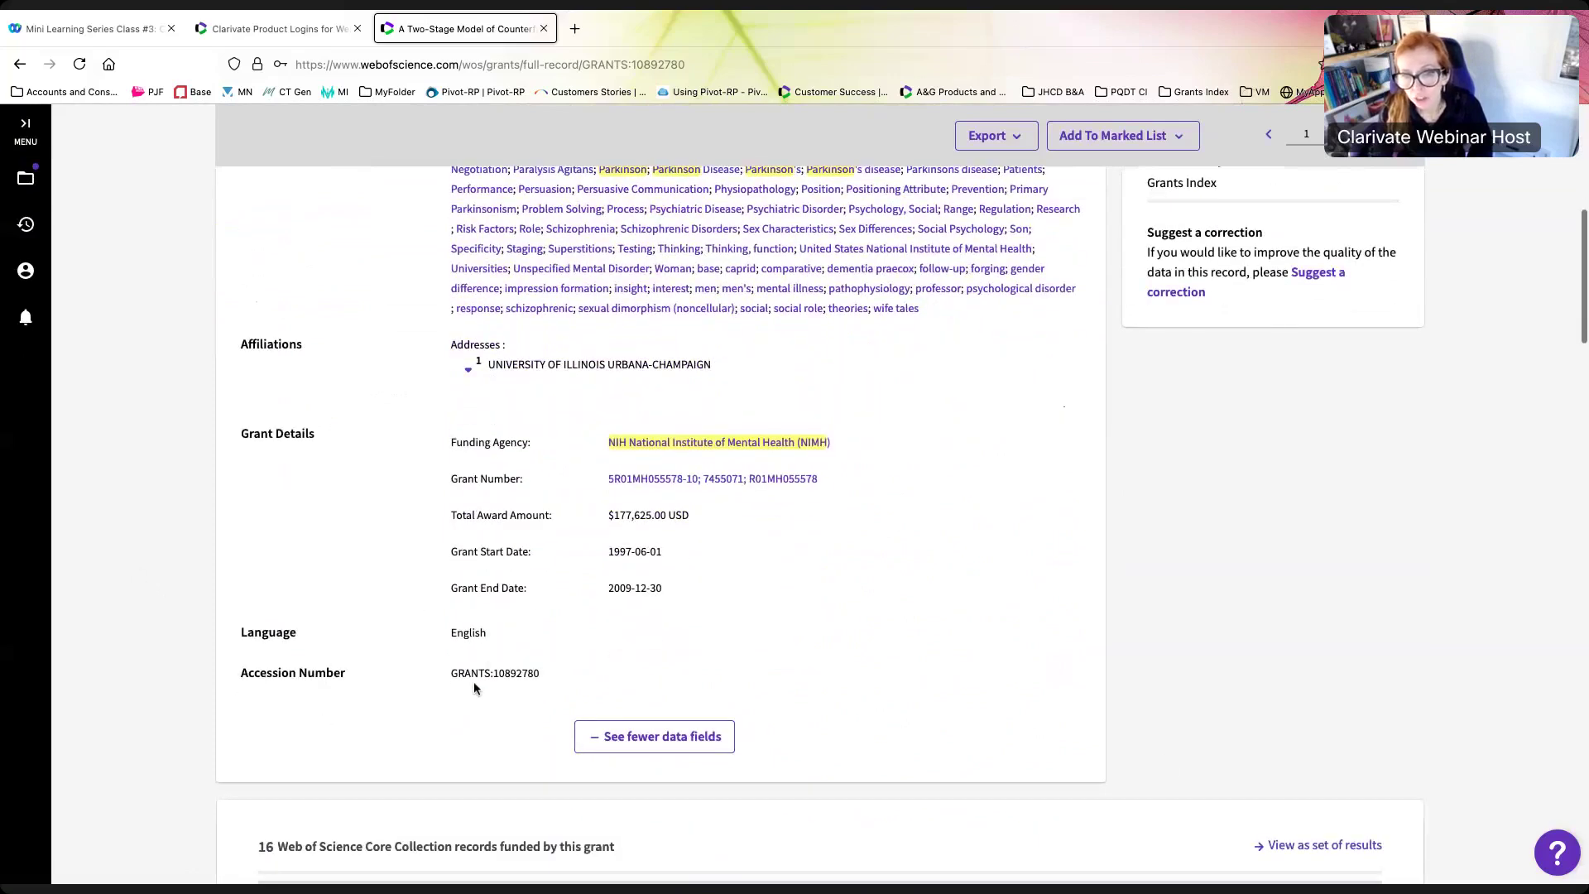
pyautogui.scroll(6, 473, 687)
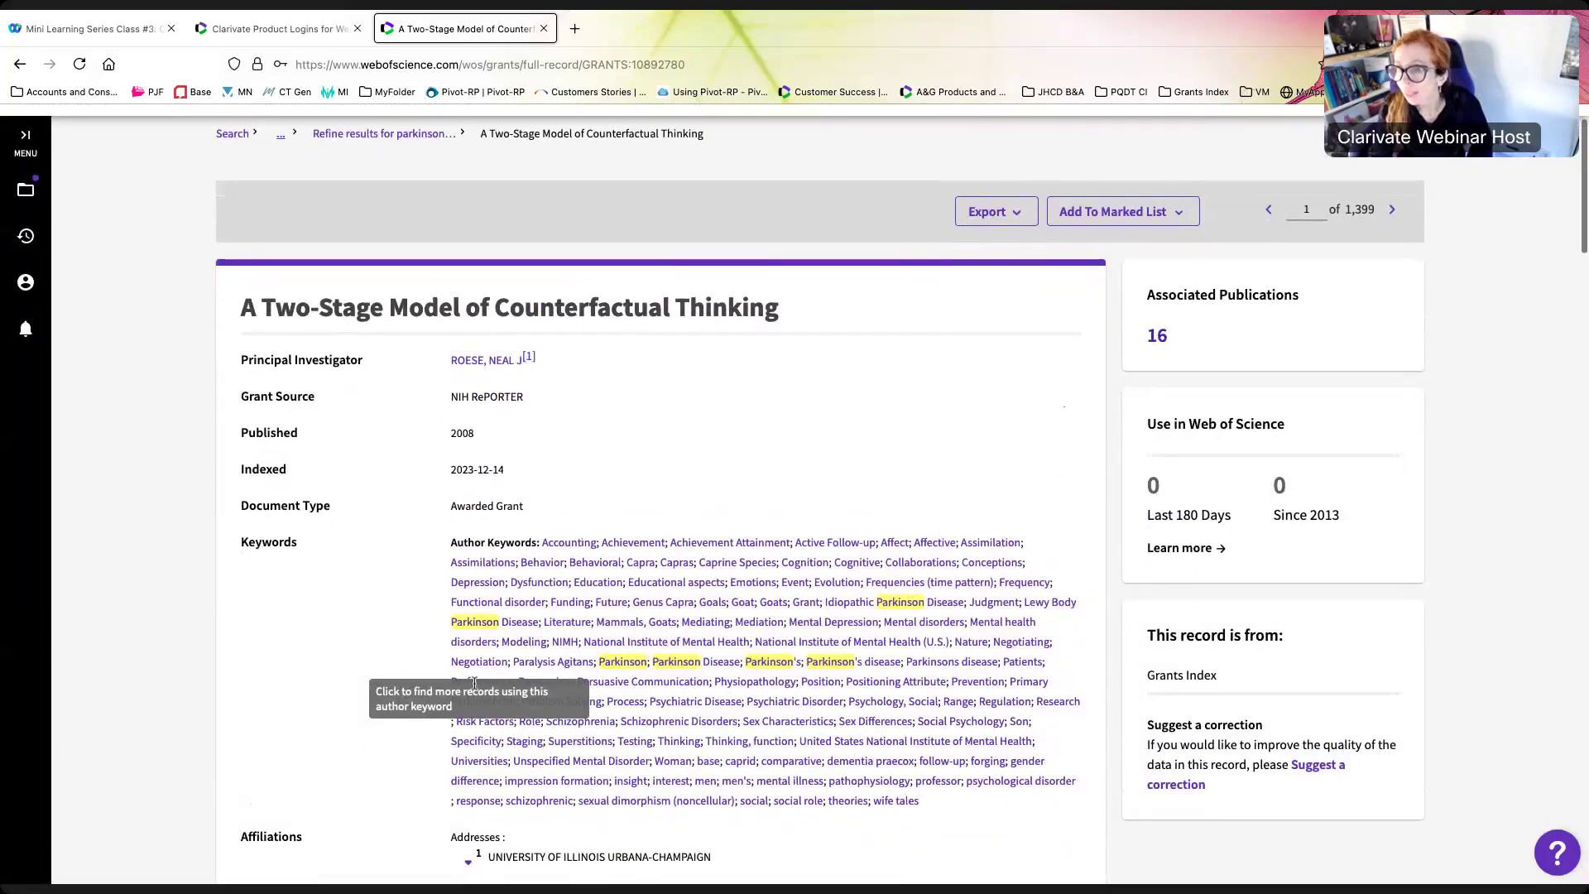
# Go to the grant's associated publications and look through the Web of Science Core Collection records it funded
pyautogui.click(1156, 337)
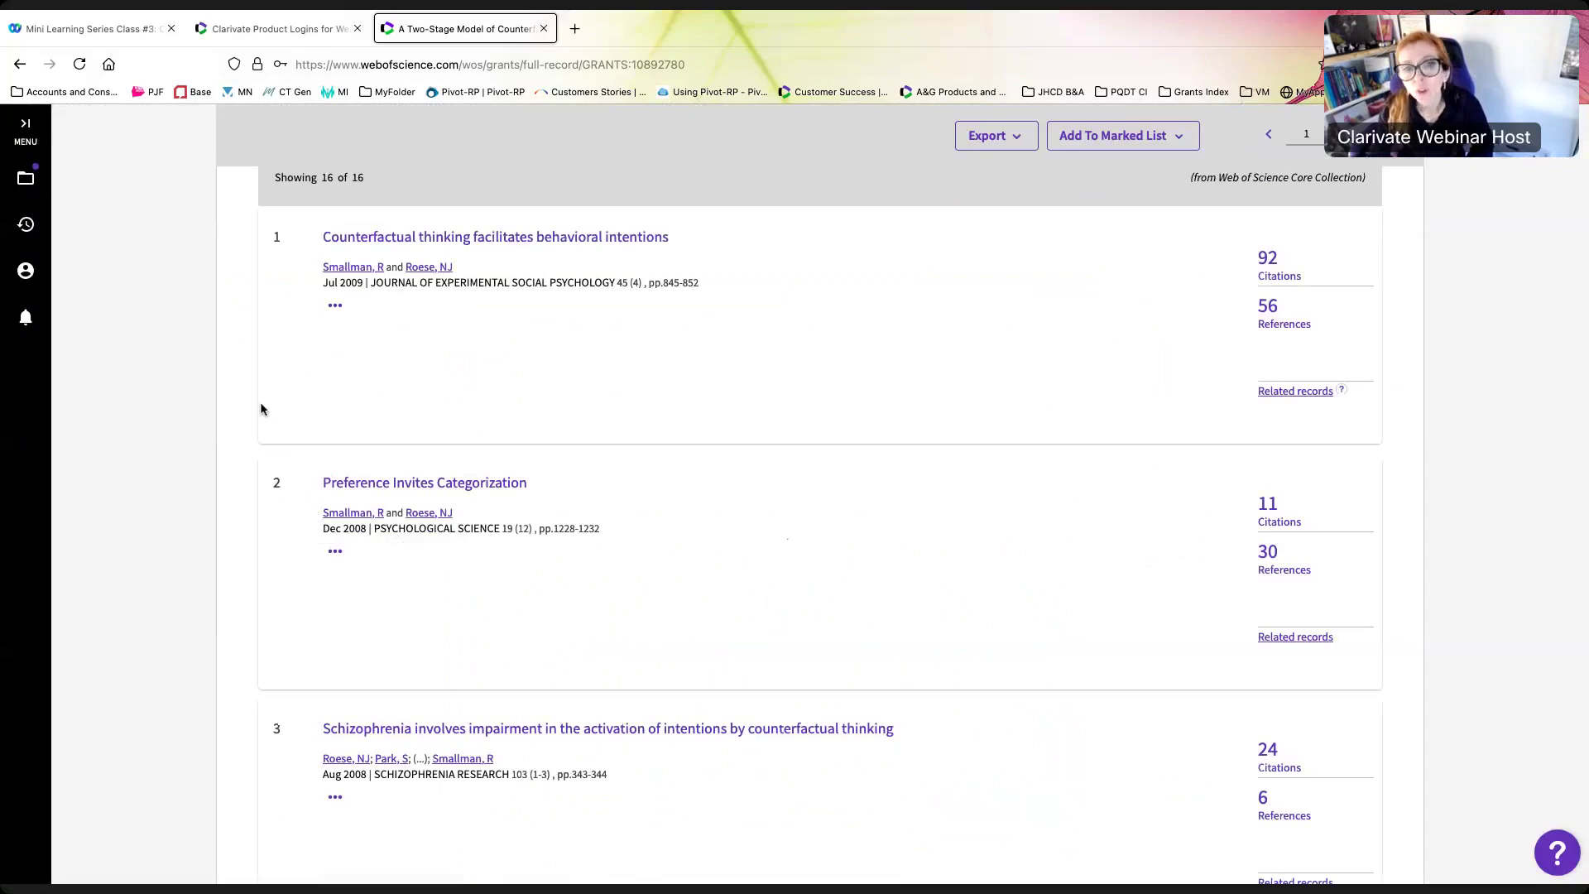
pyautogui.scroll(1, 260, 407)
pyautogui.scroll(3, 260, 401)
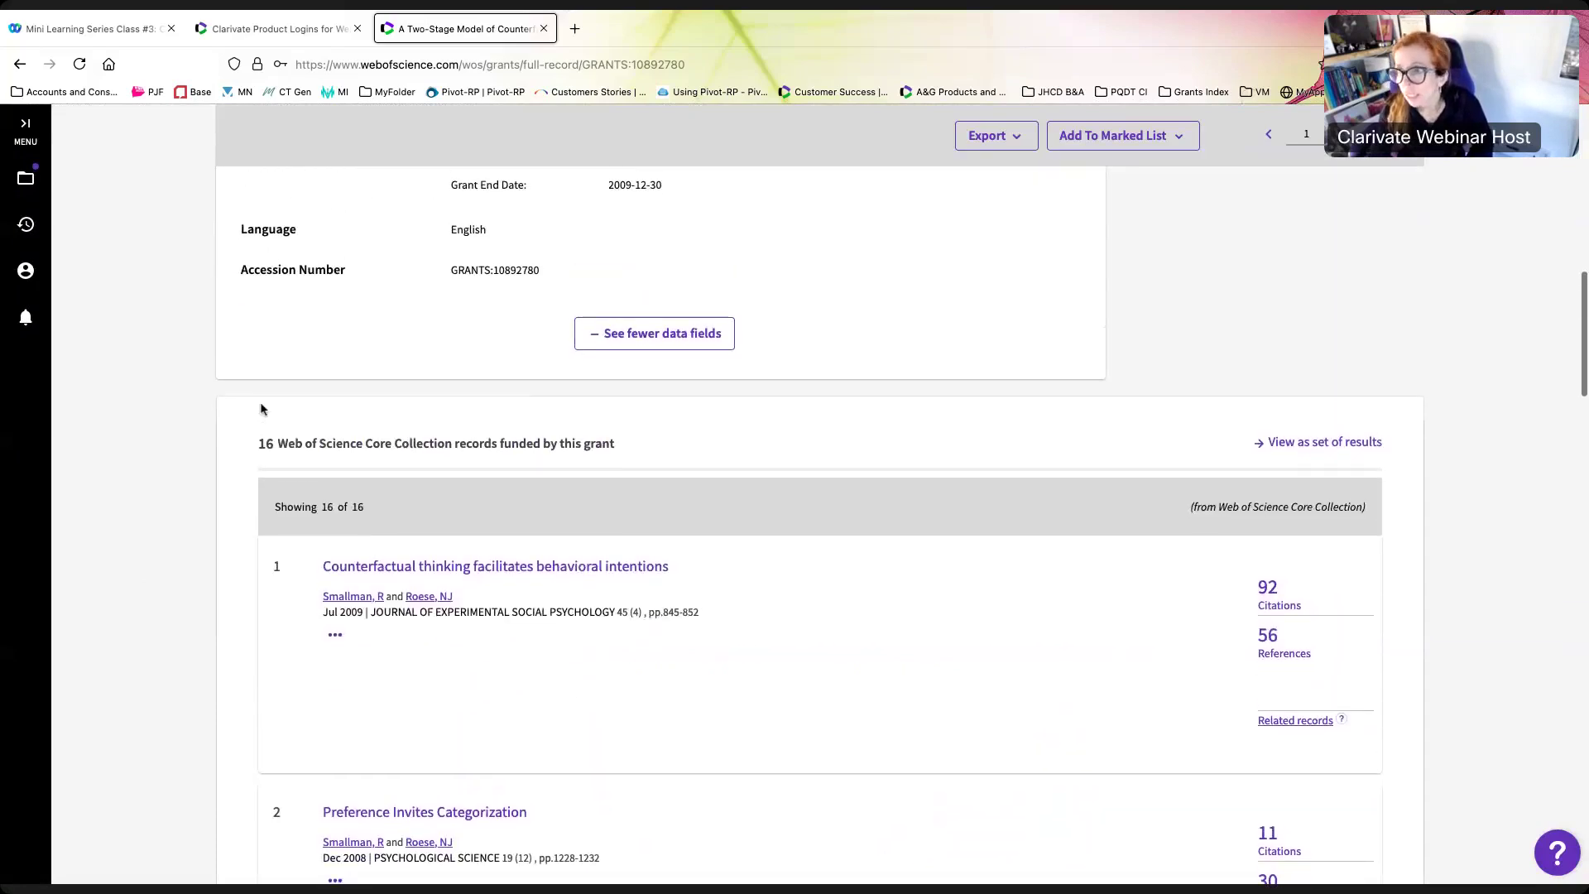
pyautogui.scroll(-3, 260, 400)
pyautogui.scroll(-5, 261, 408)
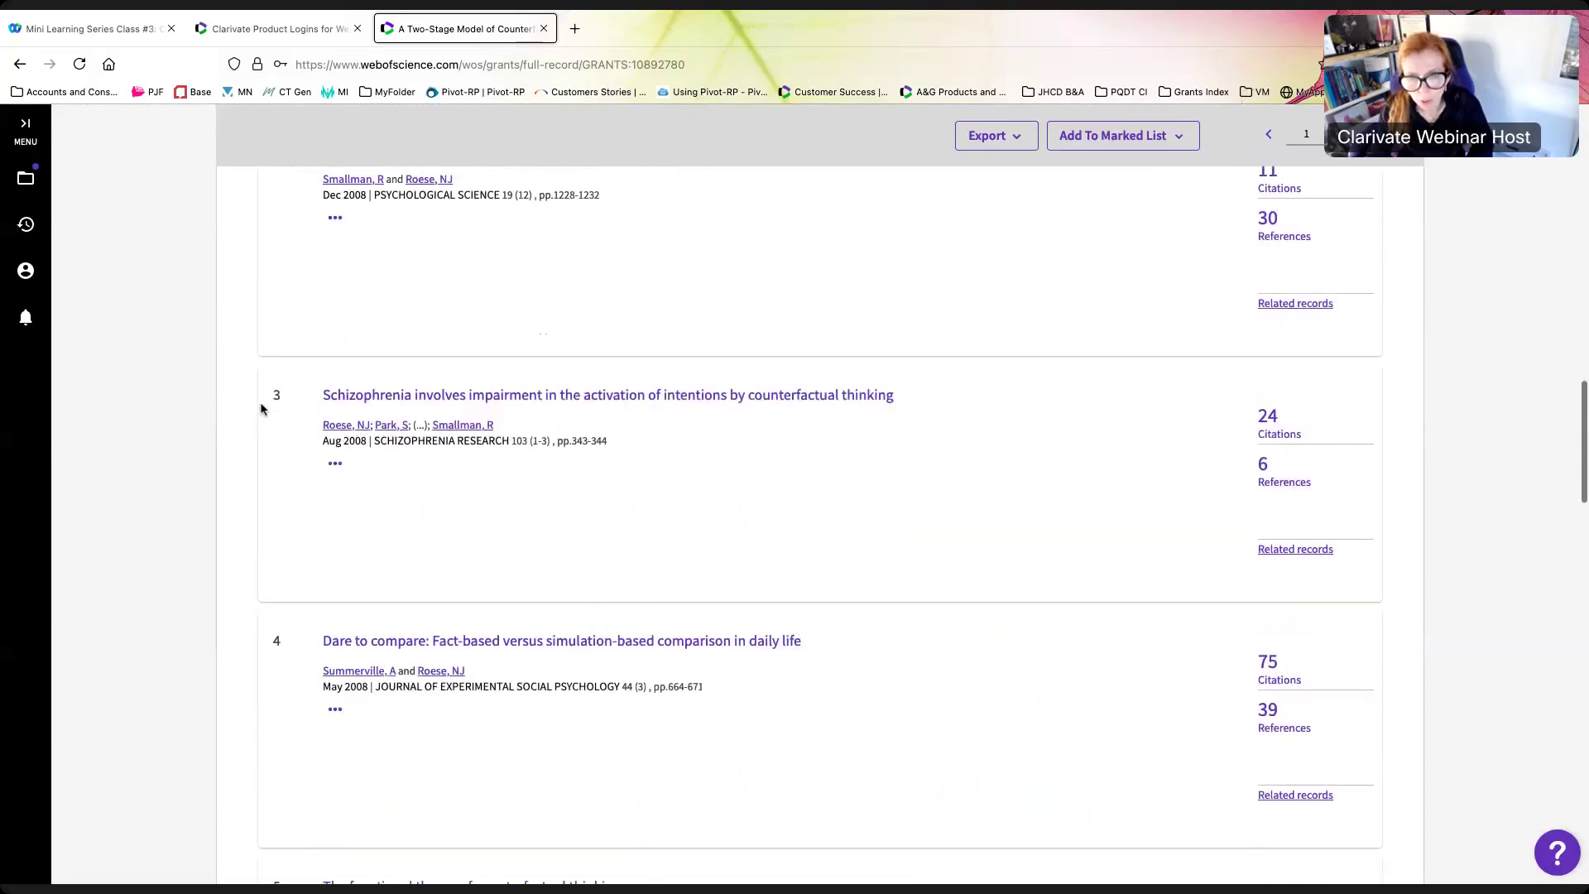
pyautogui.scroll(3, 261, 408)
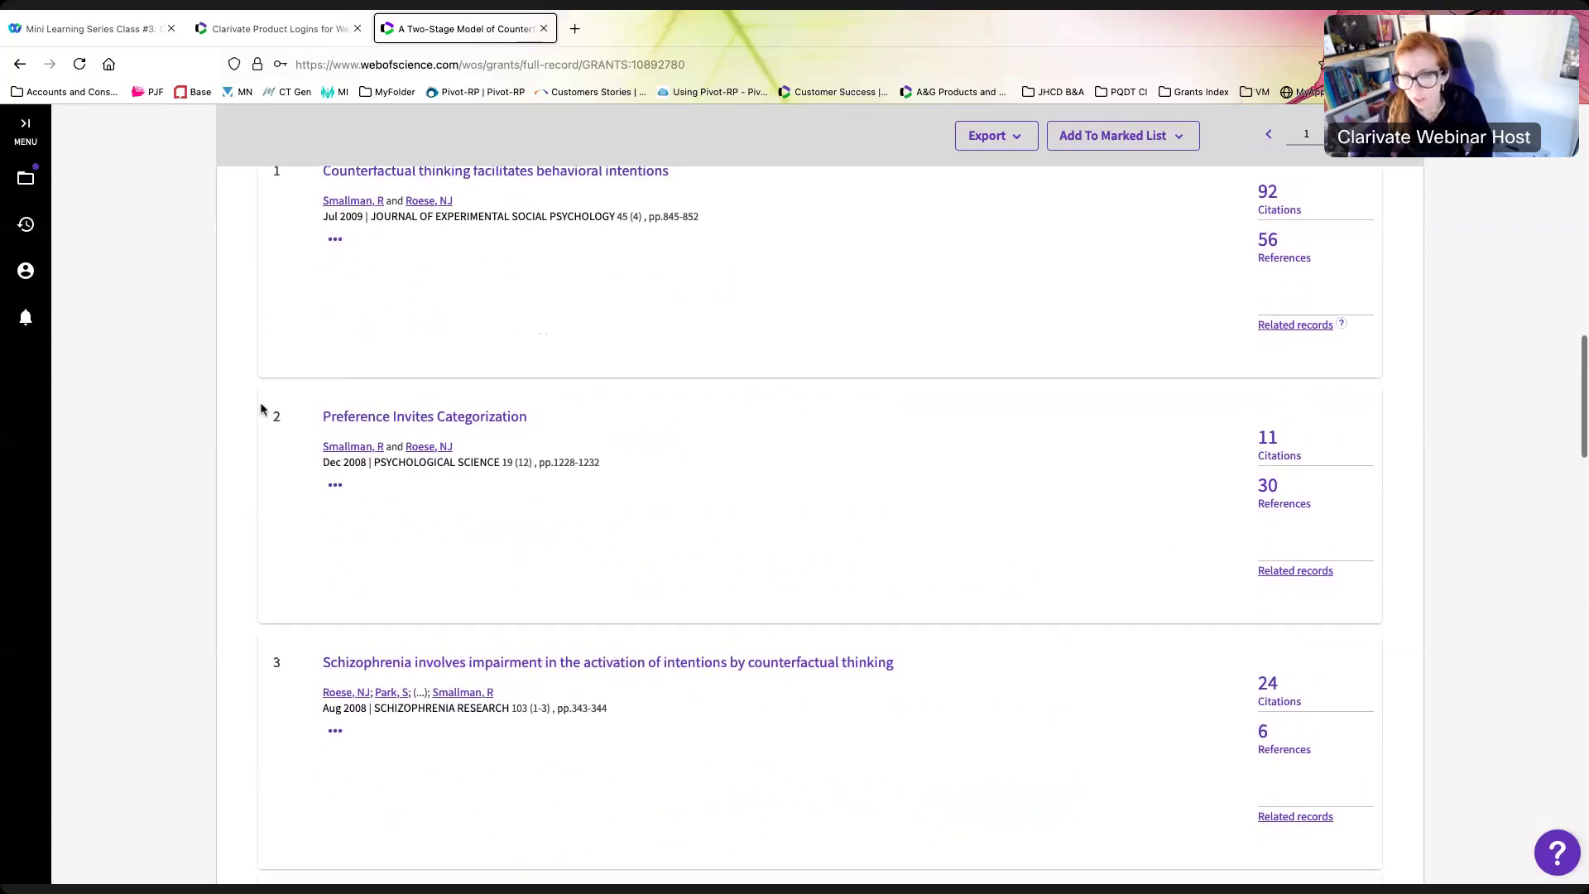
pyautogui.scroll(3, 260, 407)
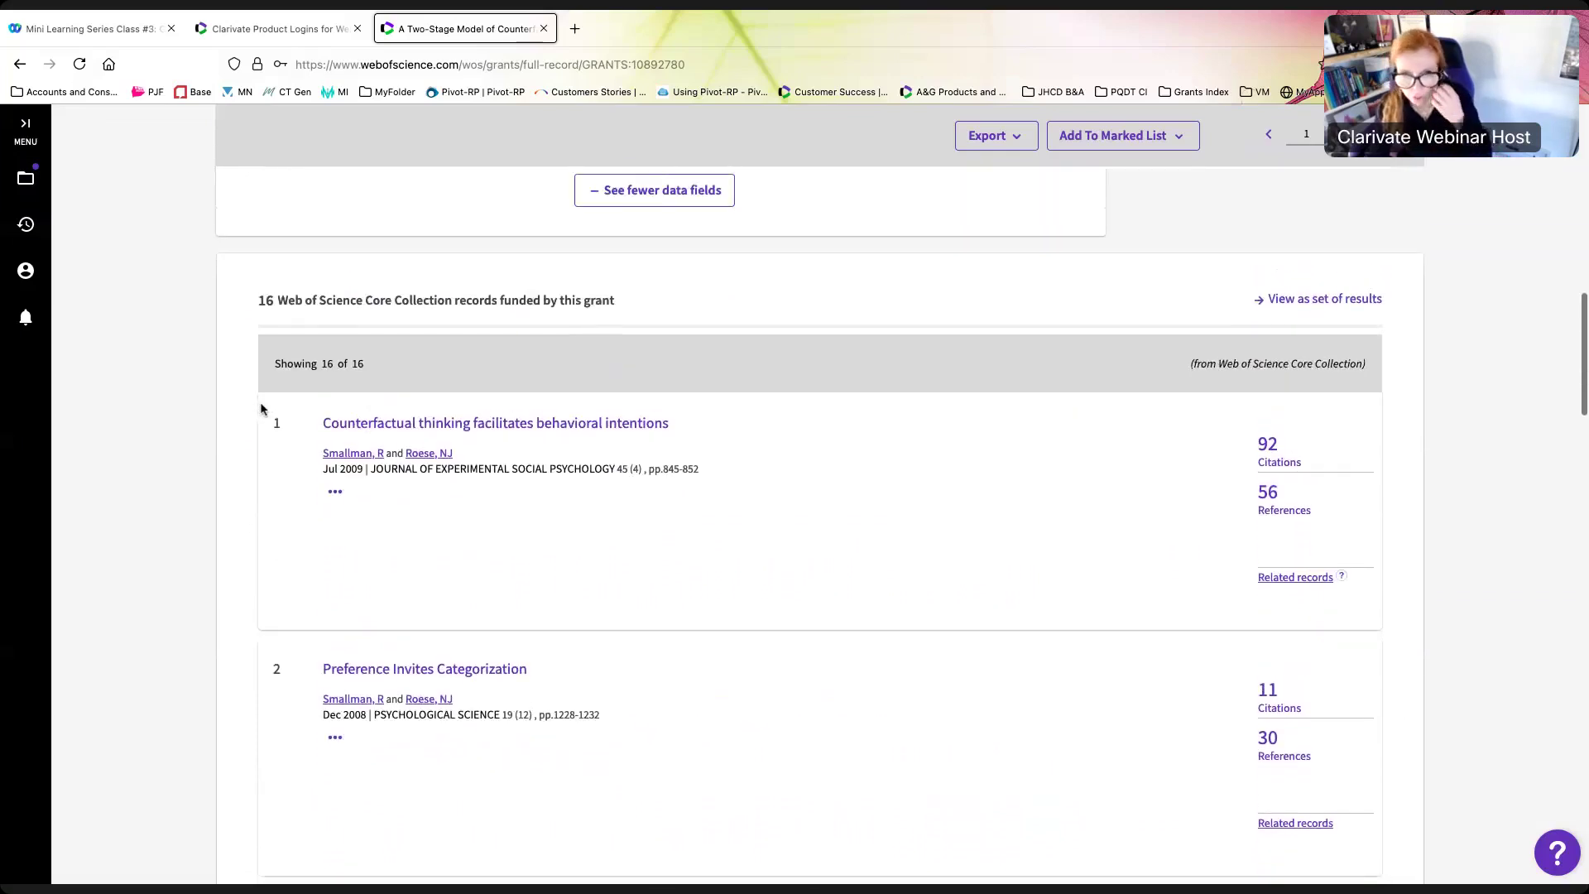
pyautogui.scroll(3, 261, 408)
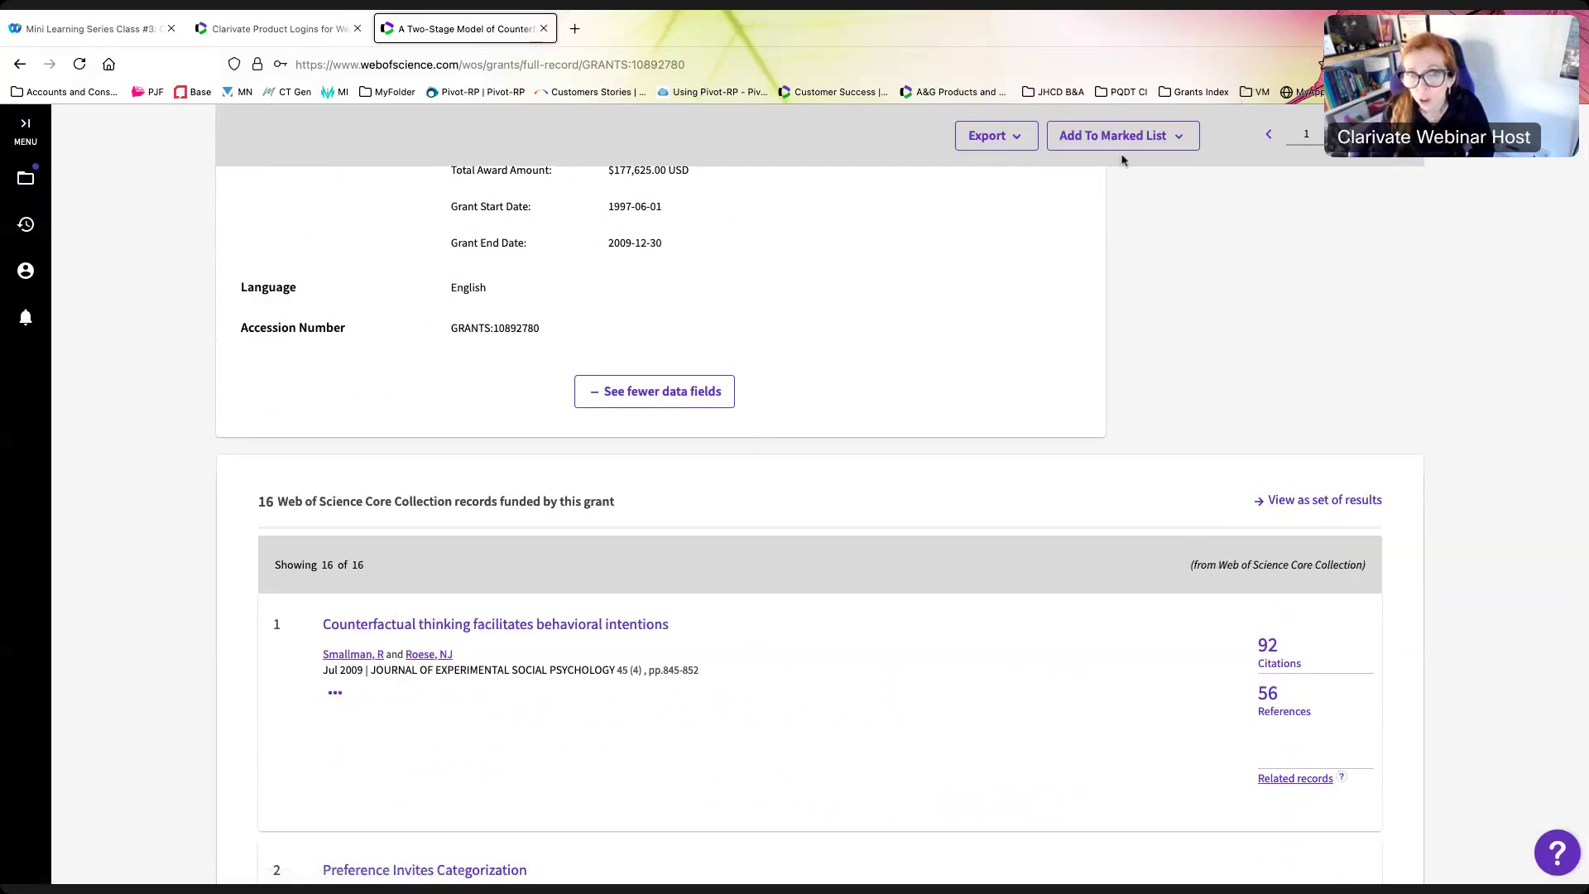
# Return to the start of the grant record, view the available export formats and close the list
pyautogui.scroll(5, 1063, 291)
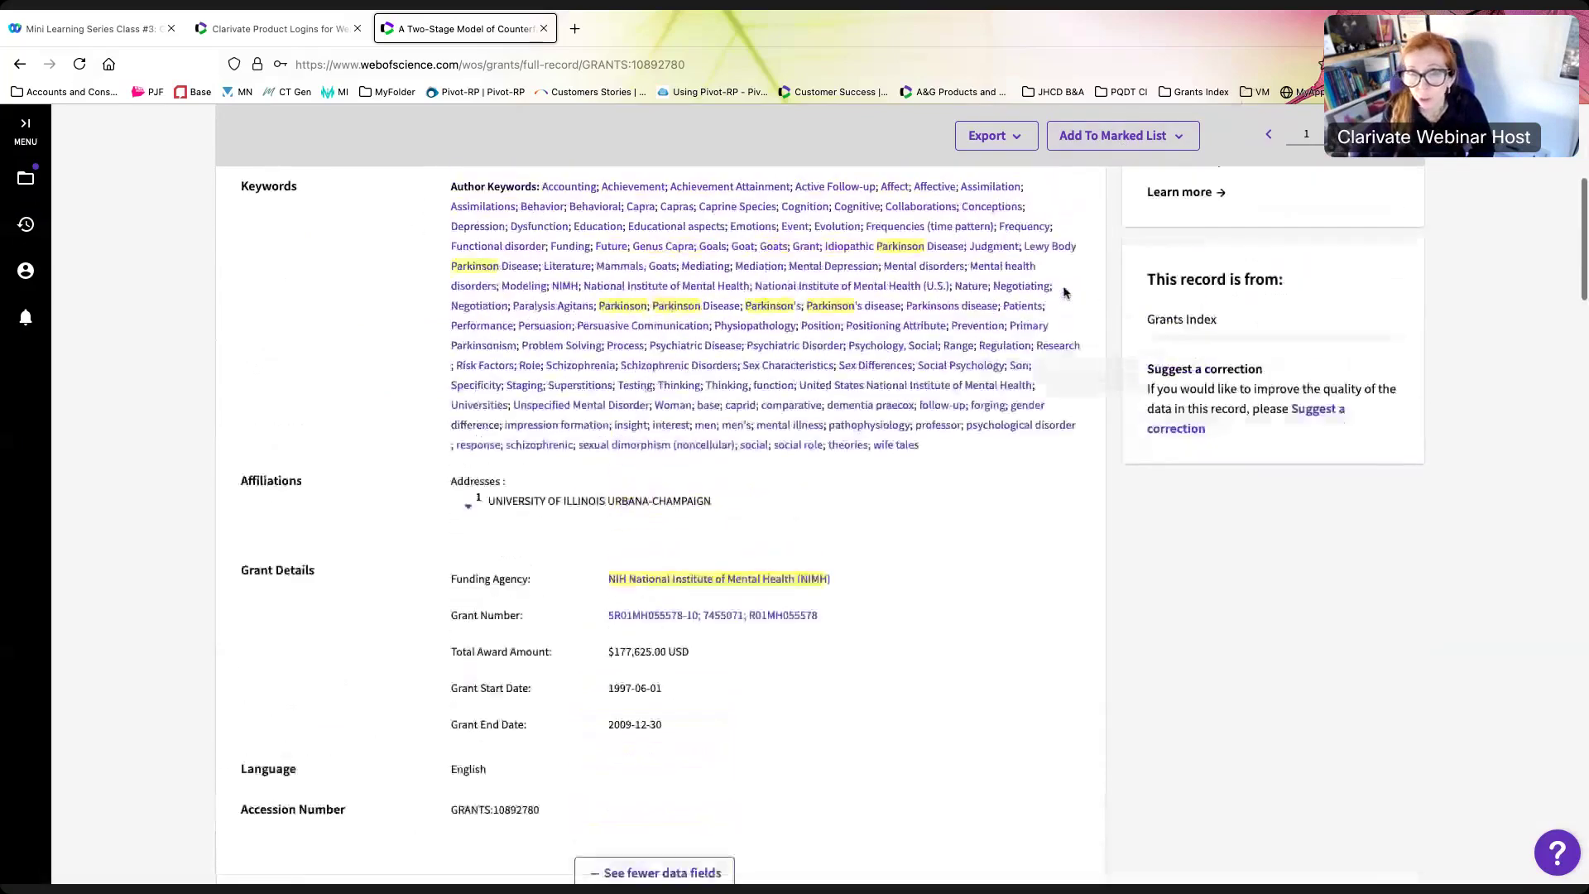
pyautogui.scroll(4, 1063, 292)
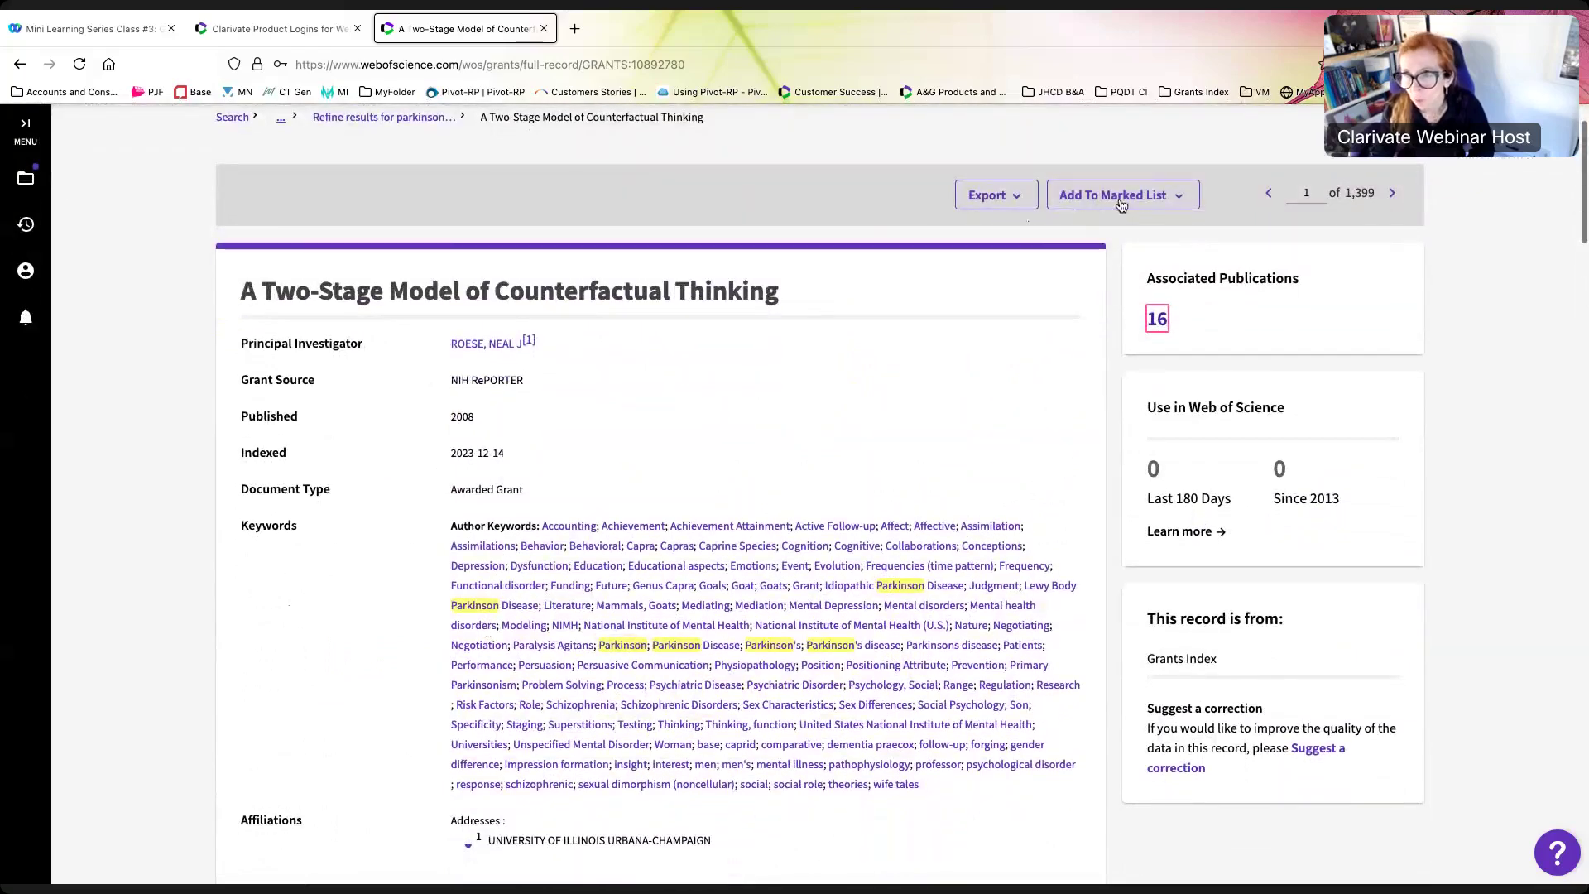
pyautogui.click(990, 196)
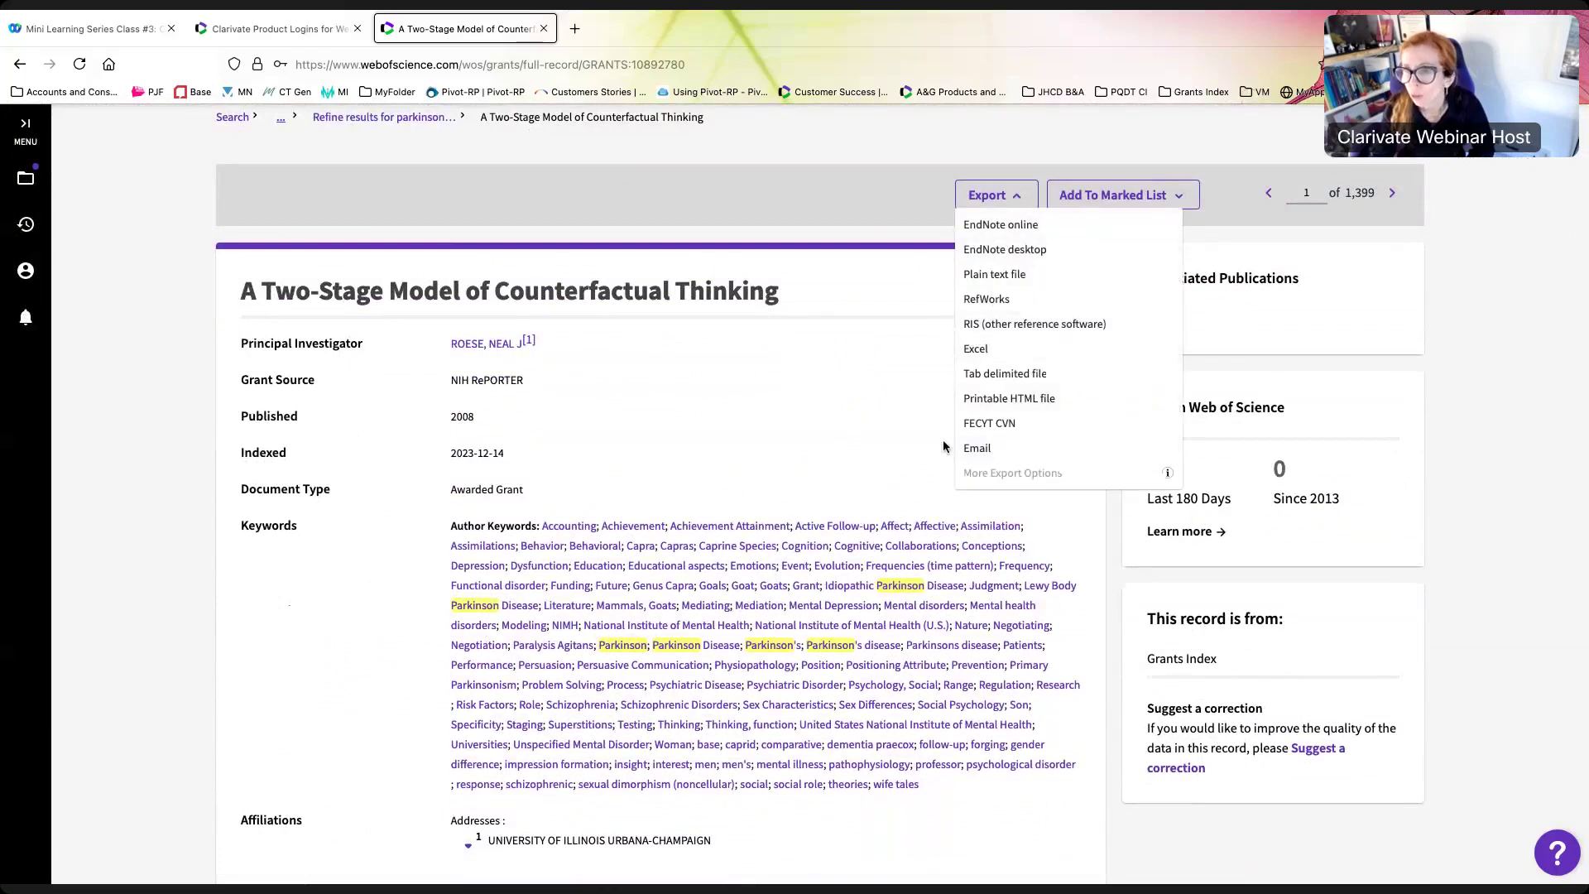
pyautogui.click(219, 618)
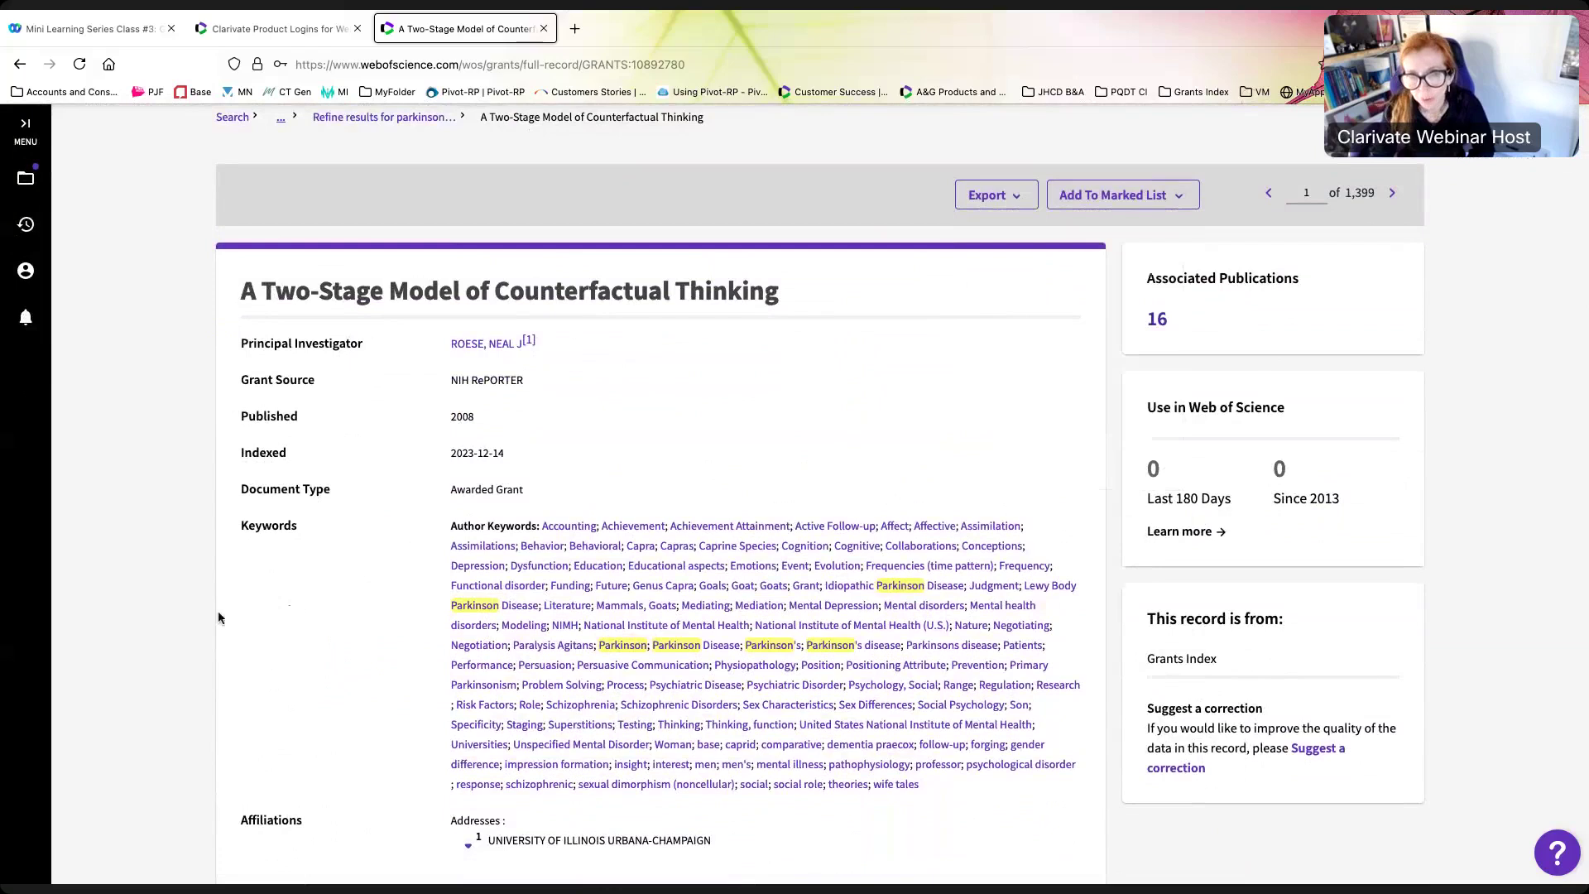
# Go to the grant's associated publications and show them as a set of results
pyautogui.click(1157, 320)
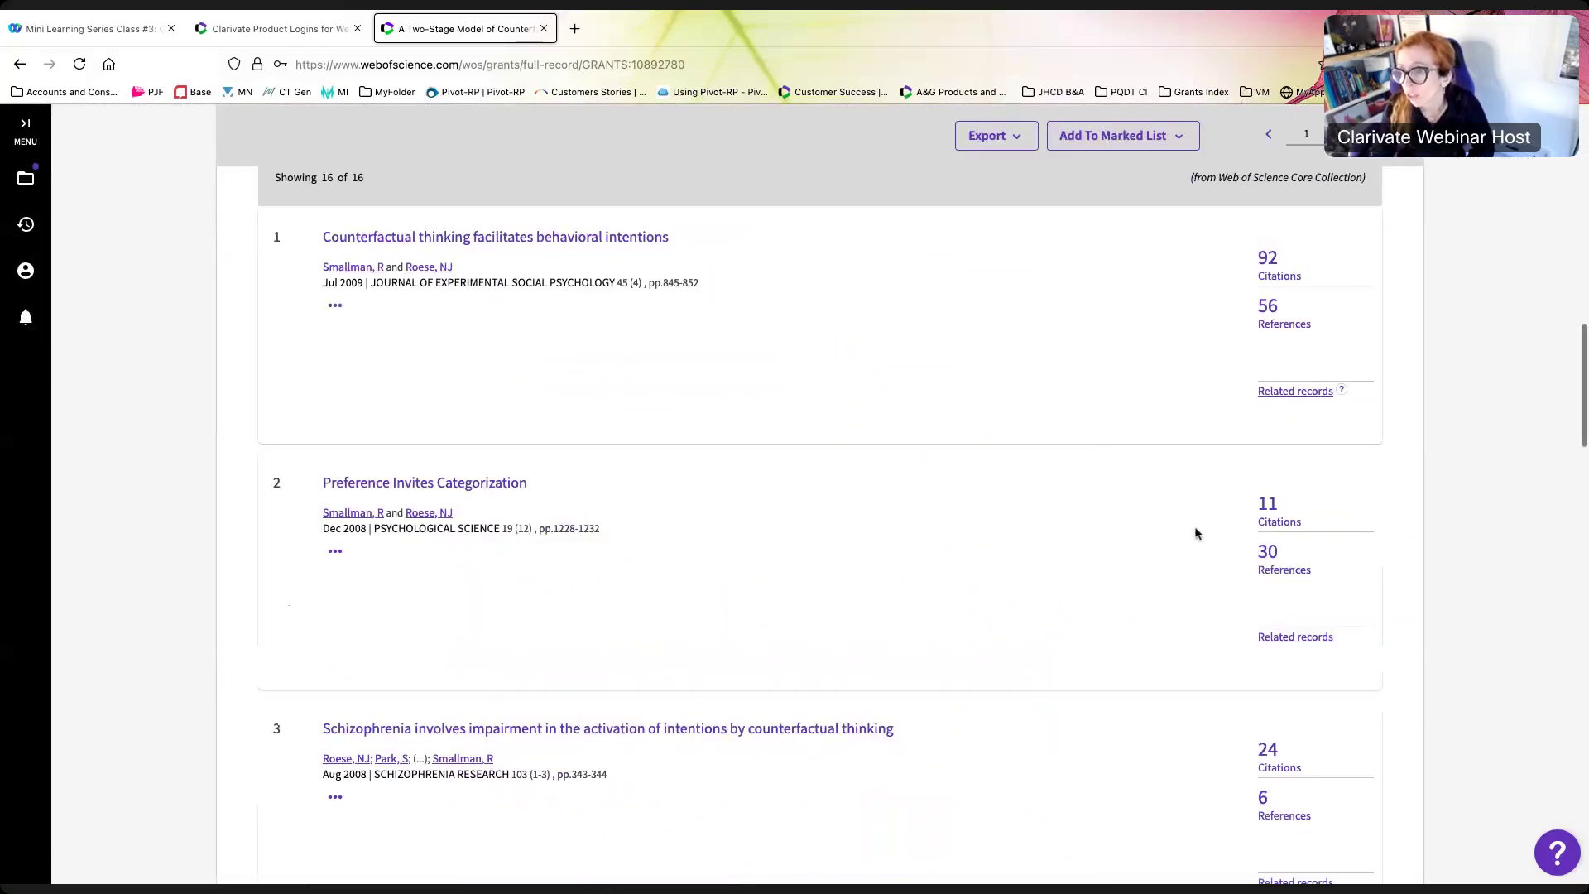
pyautogui.scroll(2, 1197, 534)
pyautogui.click(1319, 292)
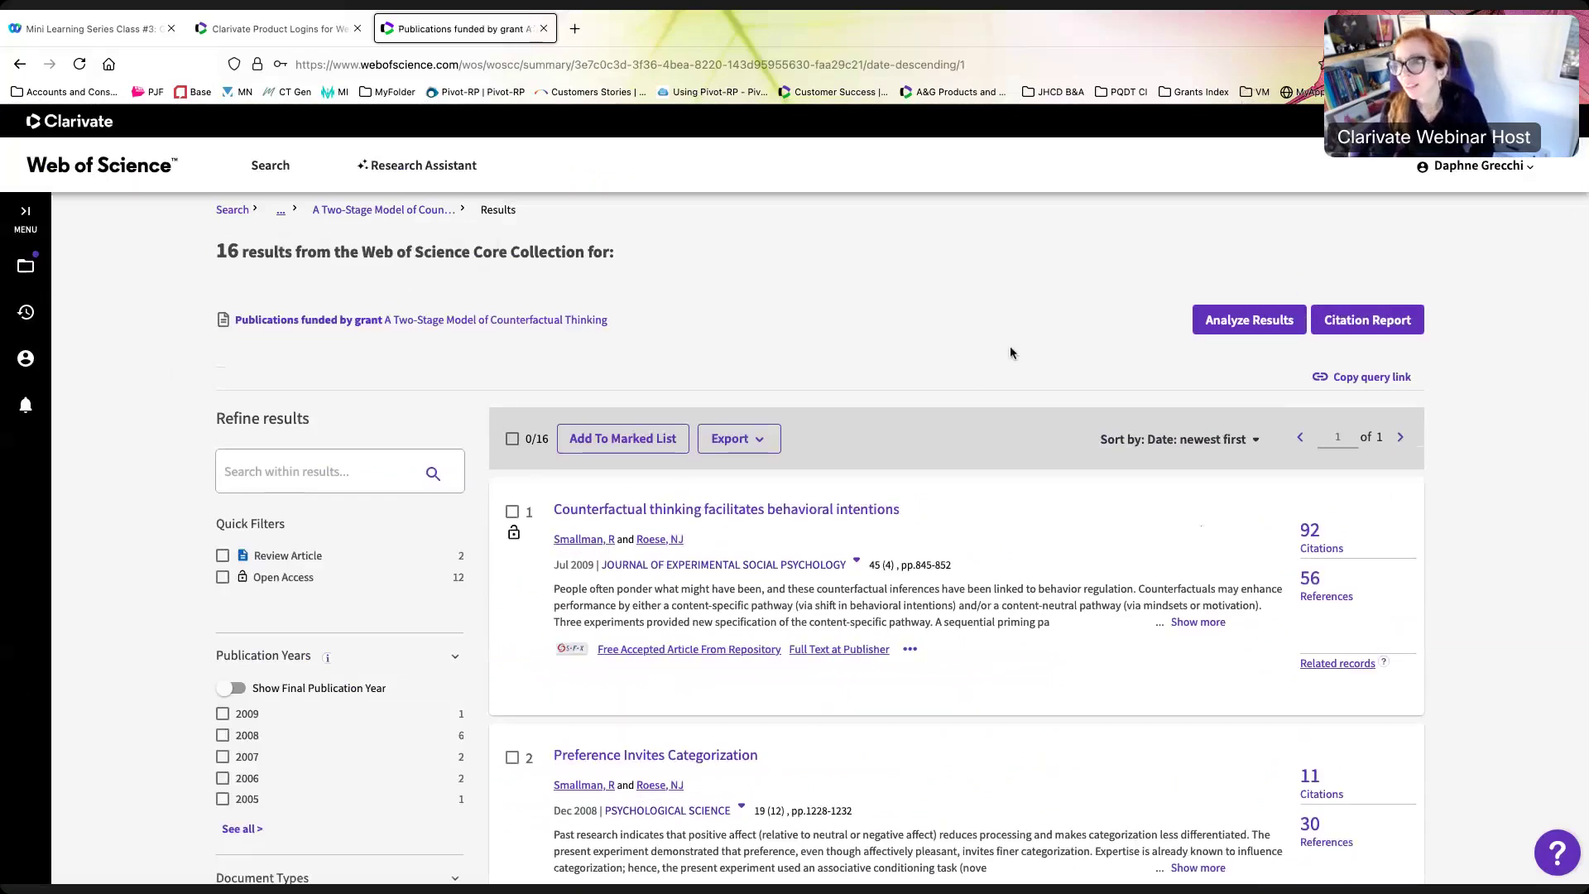
# Create a citation report for the publications funded by the grant and examine its summary metrics and Times Cited and Publications Over Time chart
pyautogui.click(1382, 329)
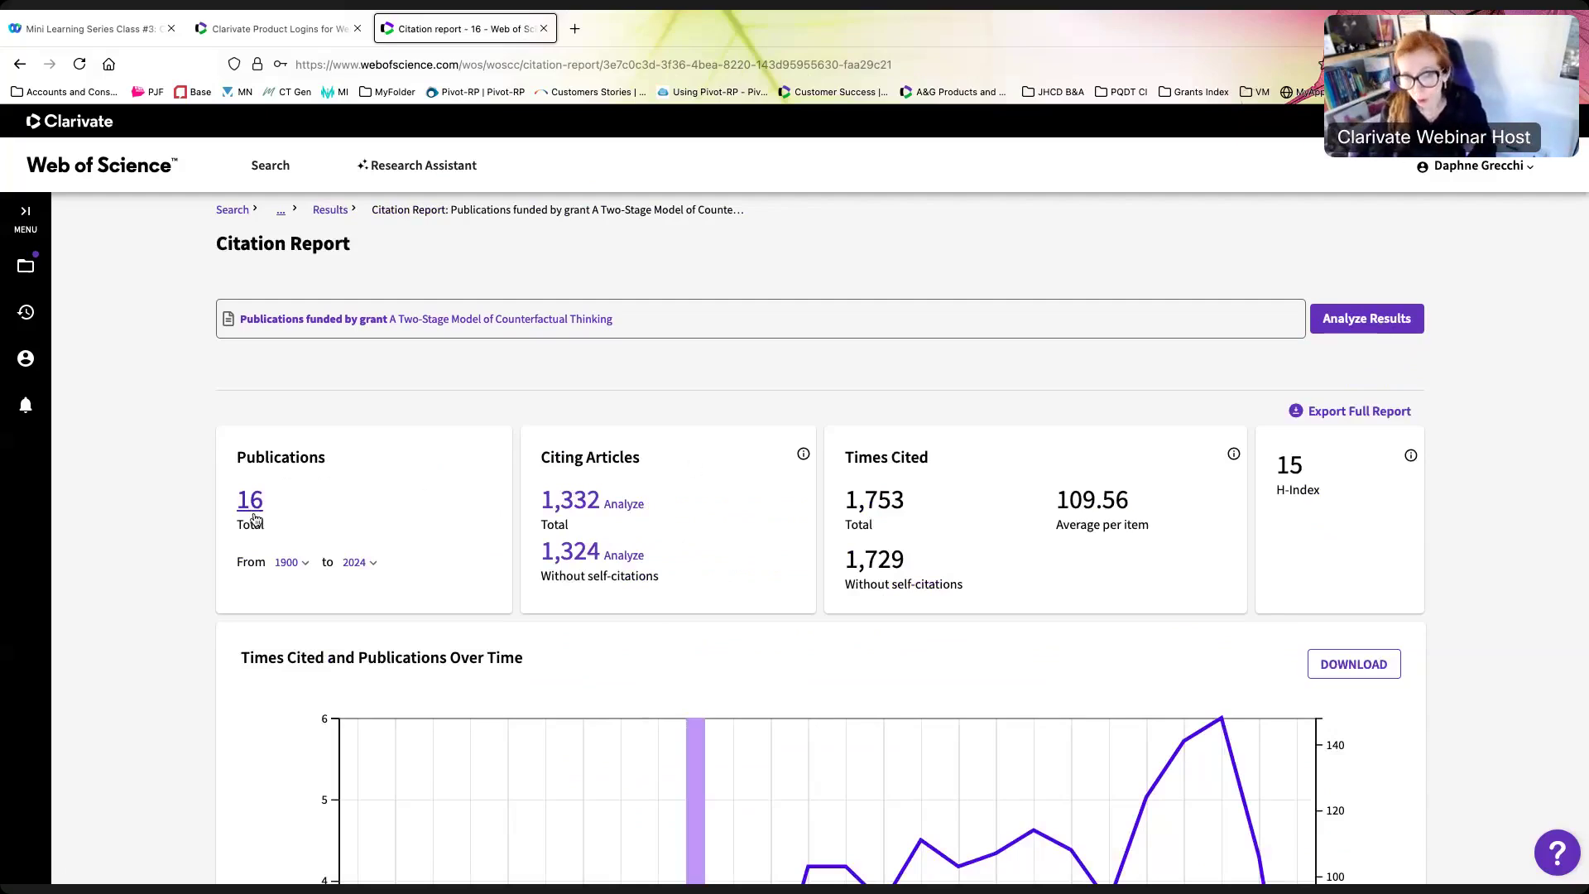
pyautogui.scroll(-3, 256, 519)
pyautogui.scroll(-3, 254, 519)
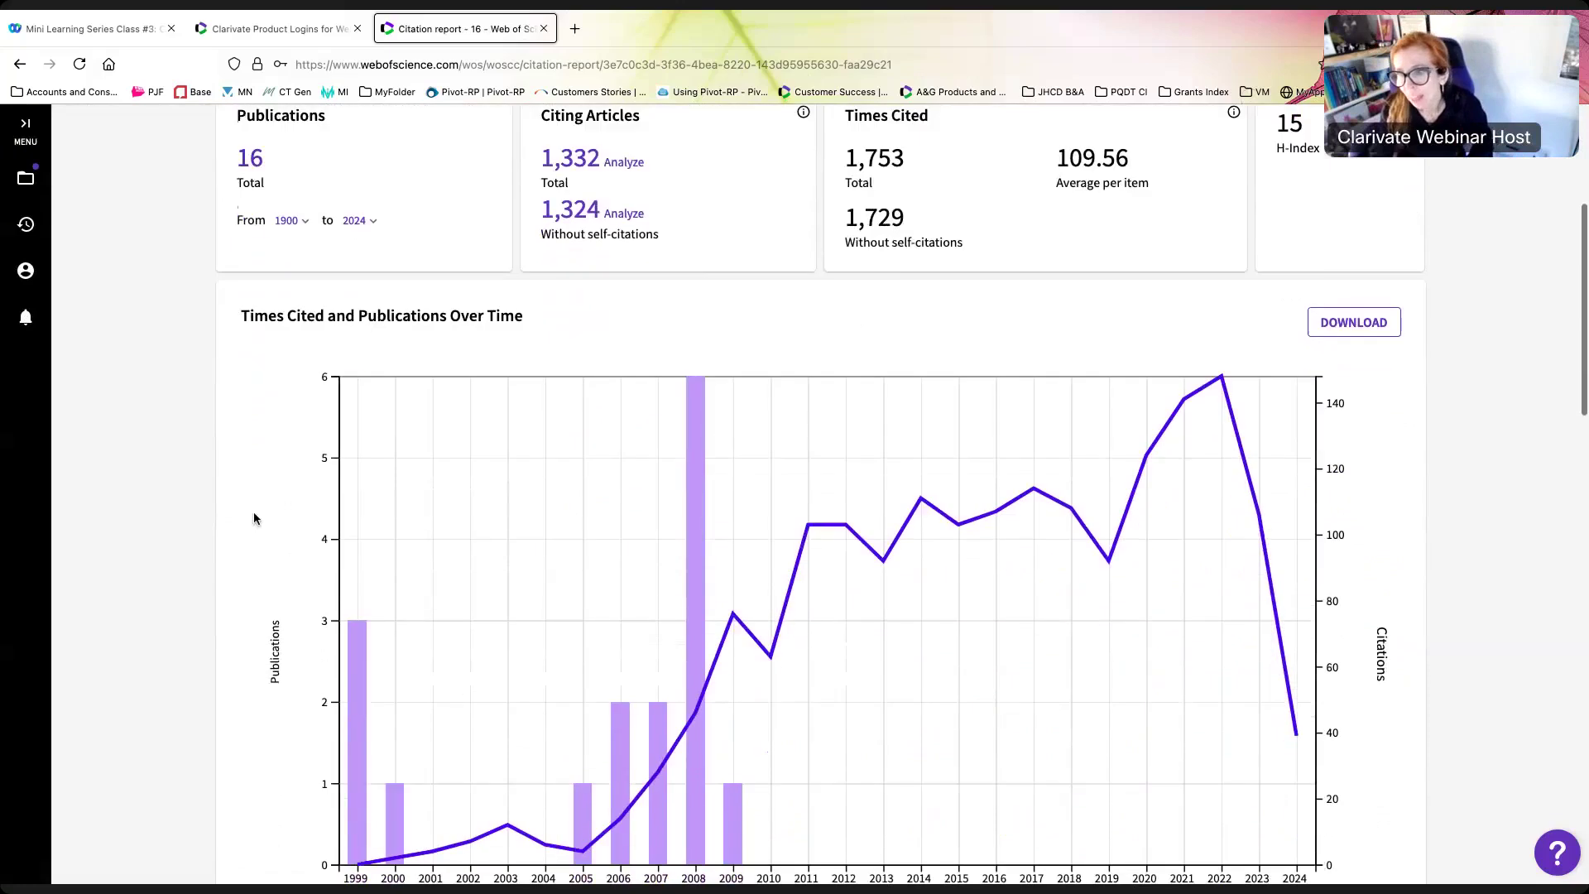
pyautogui.scroll(1, 254, 519)
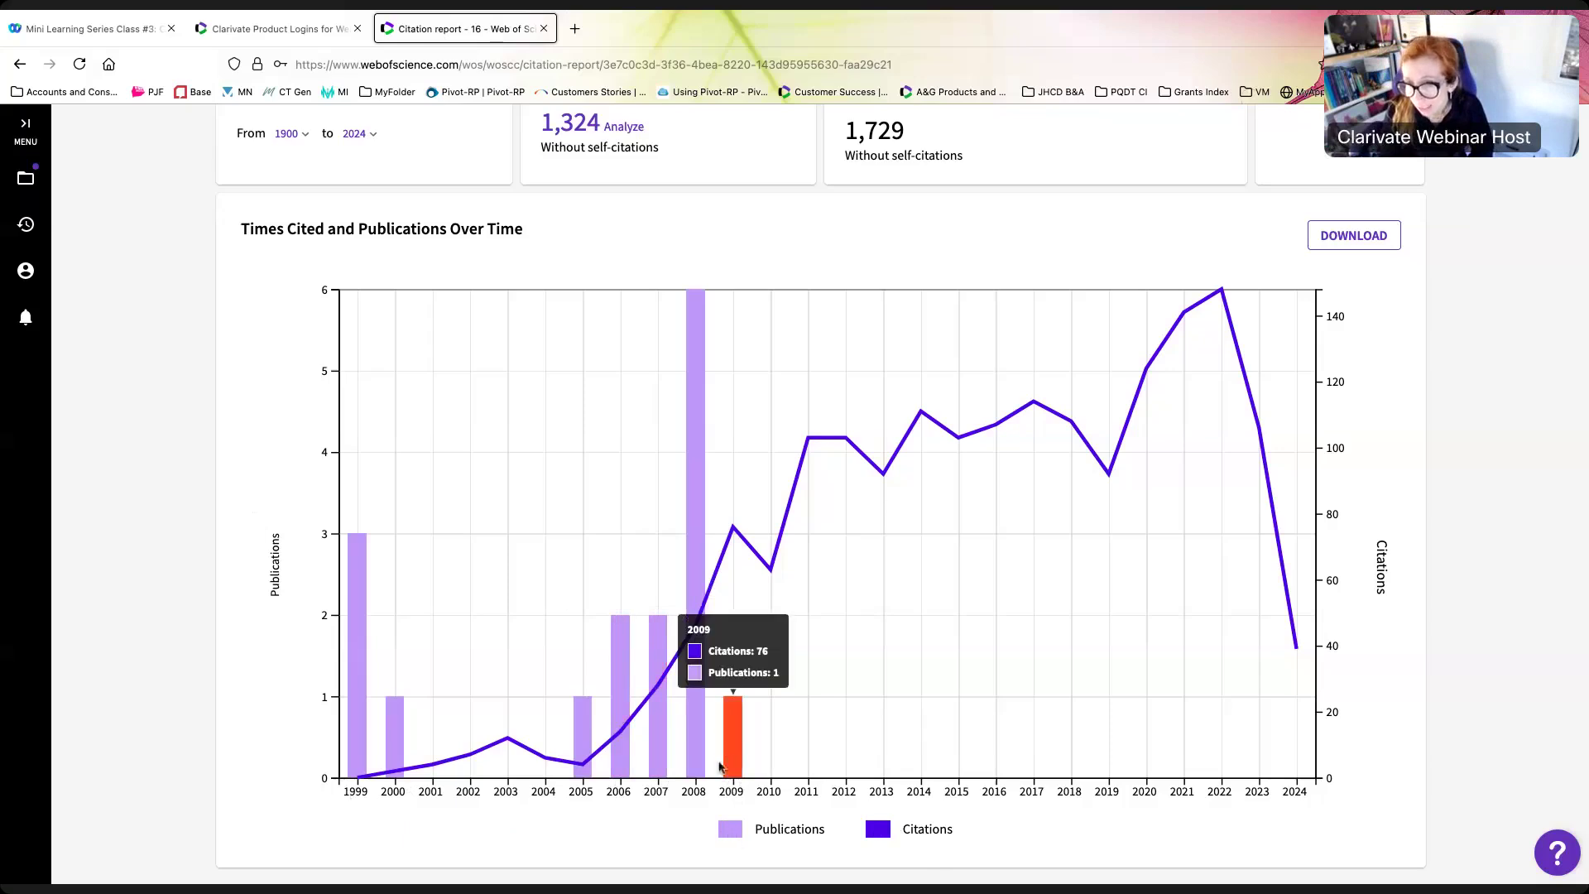
pyautogui.moveTo(697, 770)
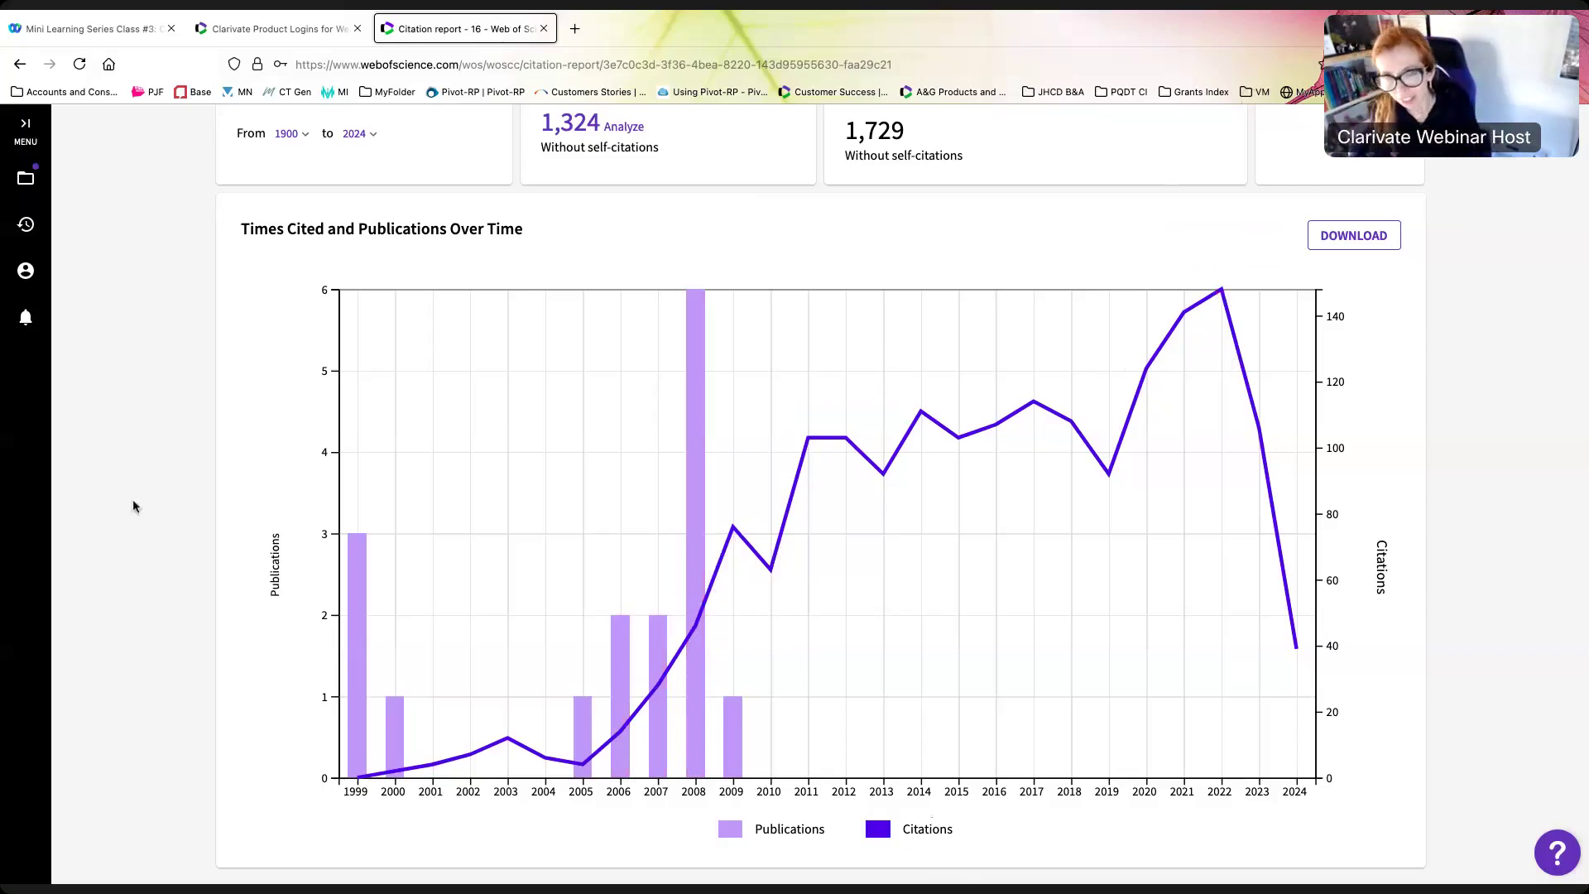
pyautogui.scroll(5, 147, 416)
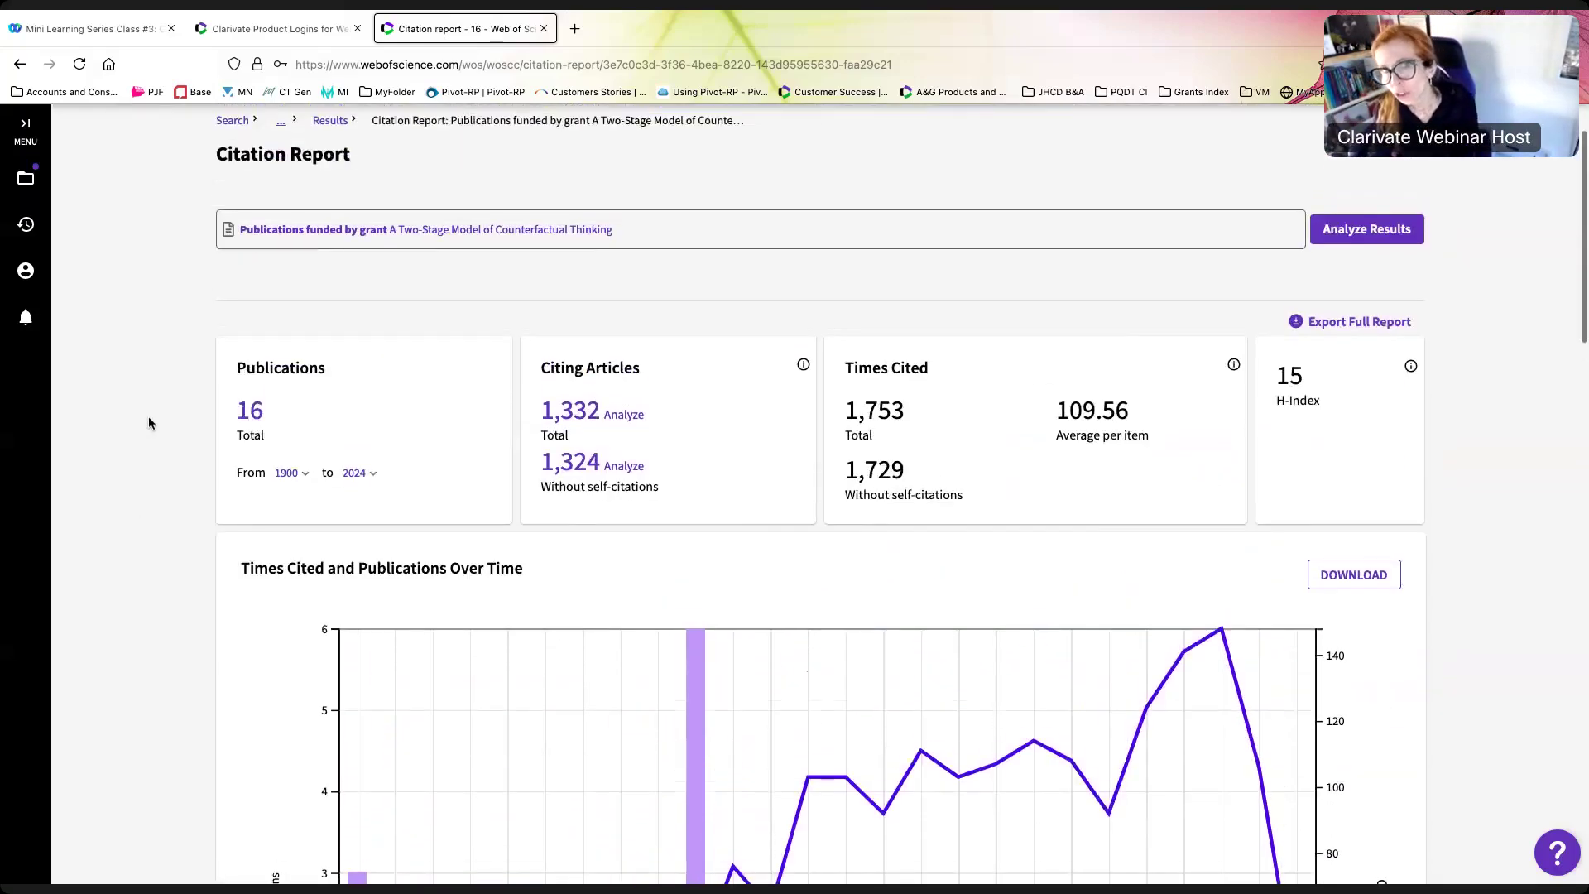
pyautogui.scroll(1, 147, 415)
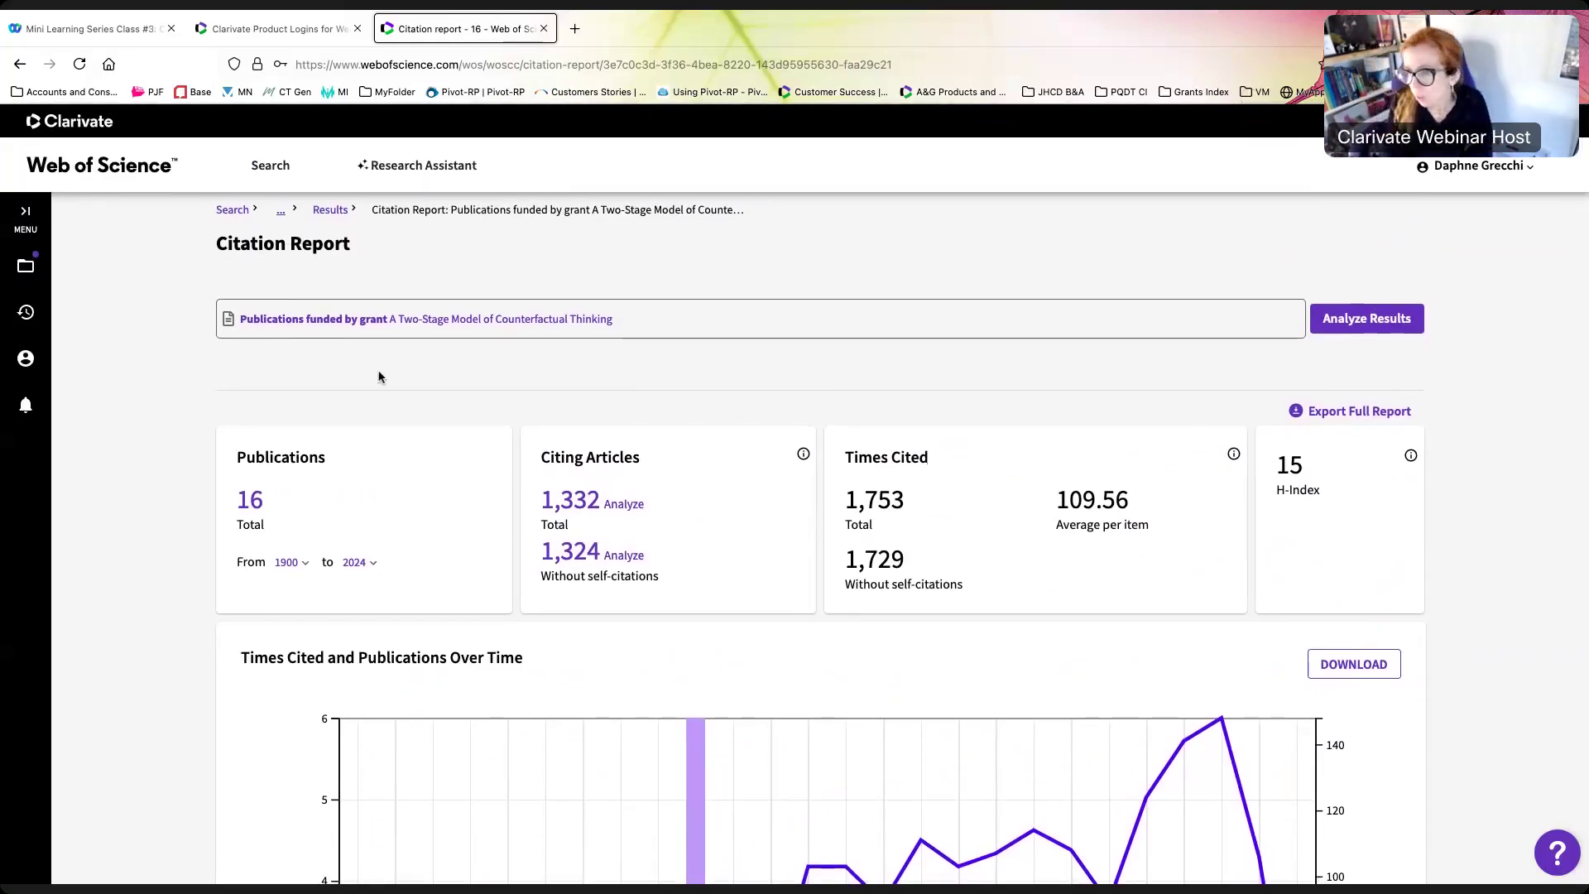
pyautogui.scroll(-1, 404, 441)
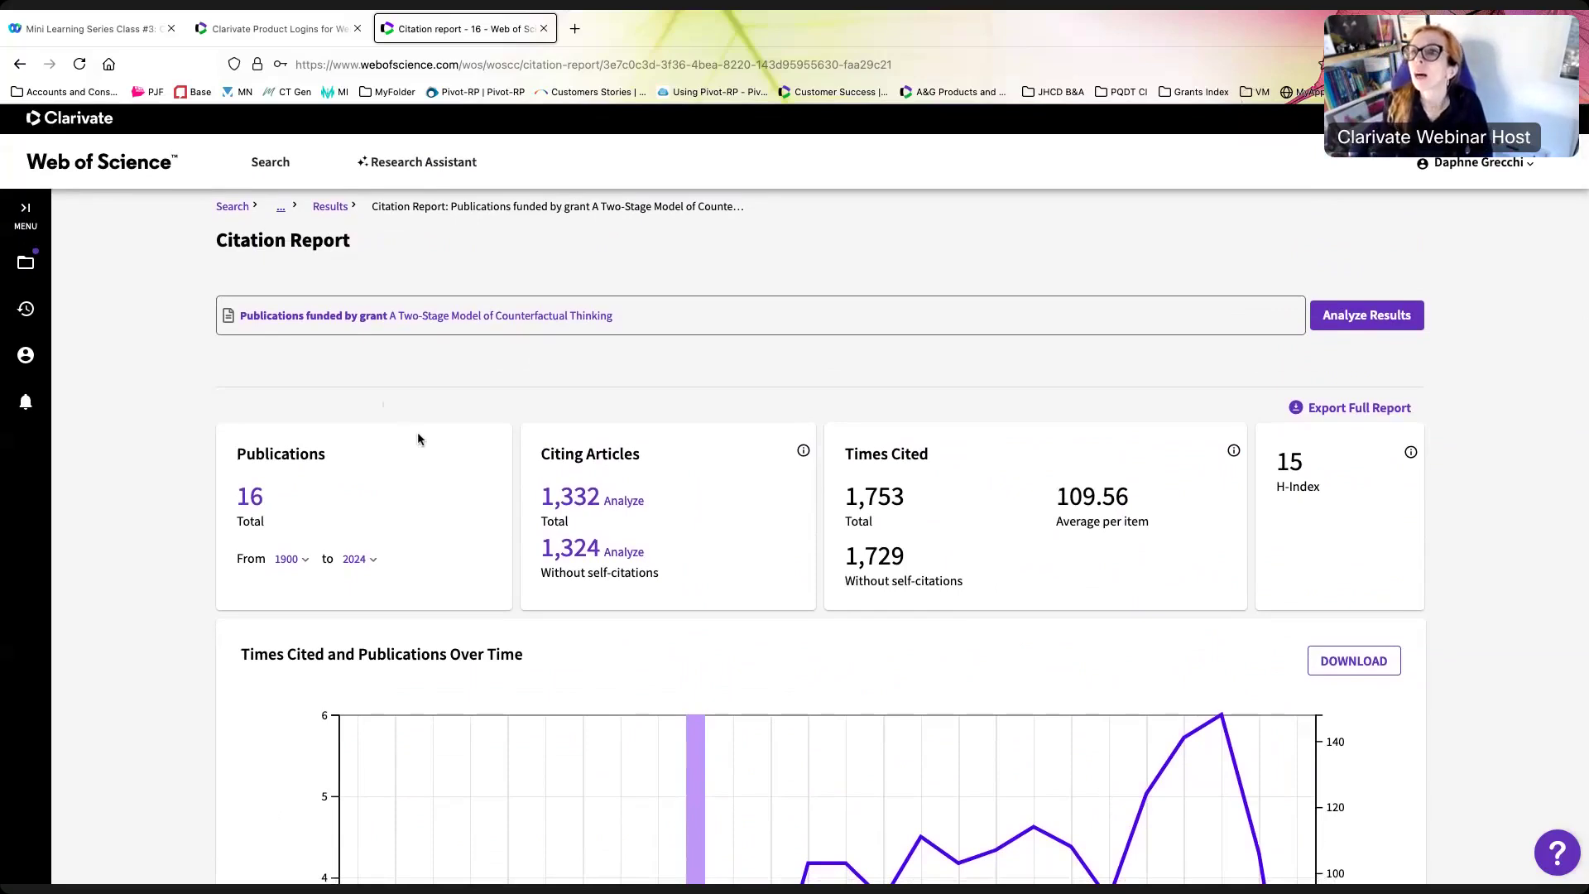
pyautogui.scroll(-5, 417, 438)
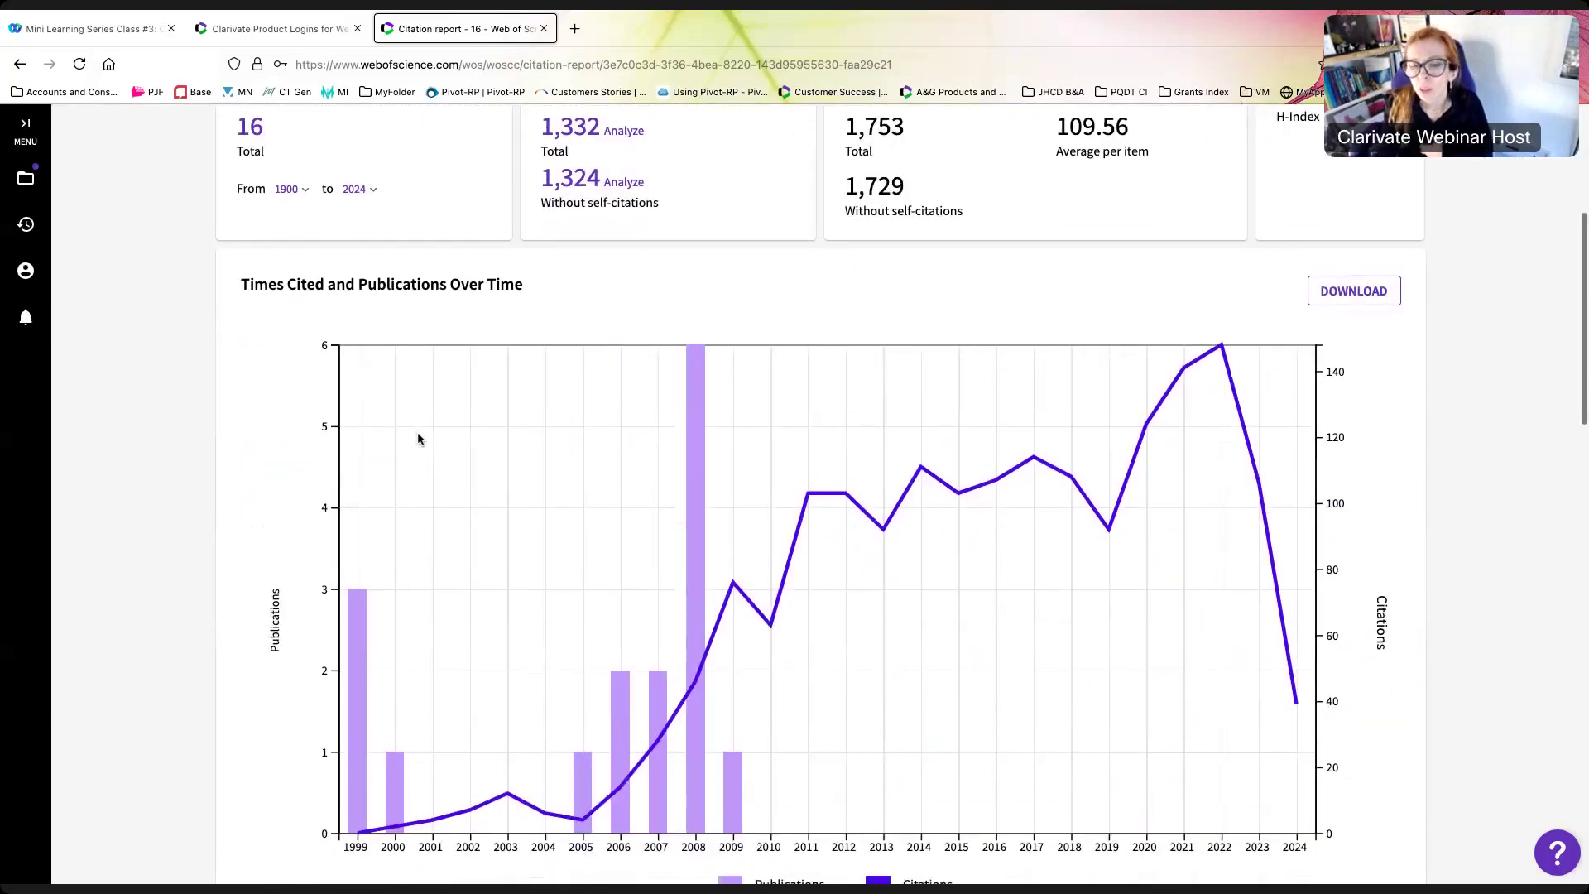
pyautogui.scroll(5, 417, 438)
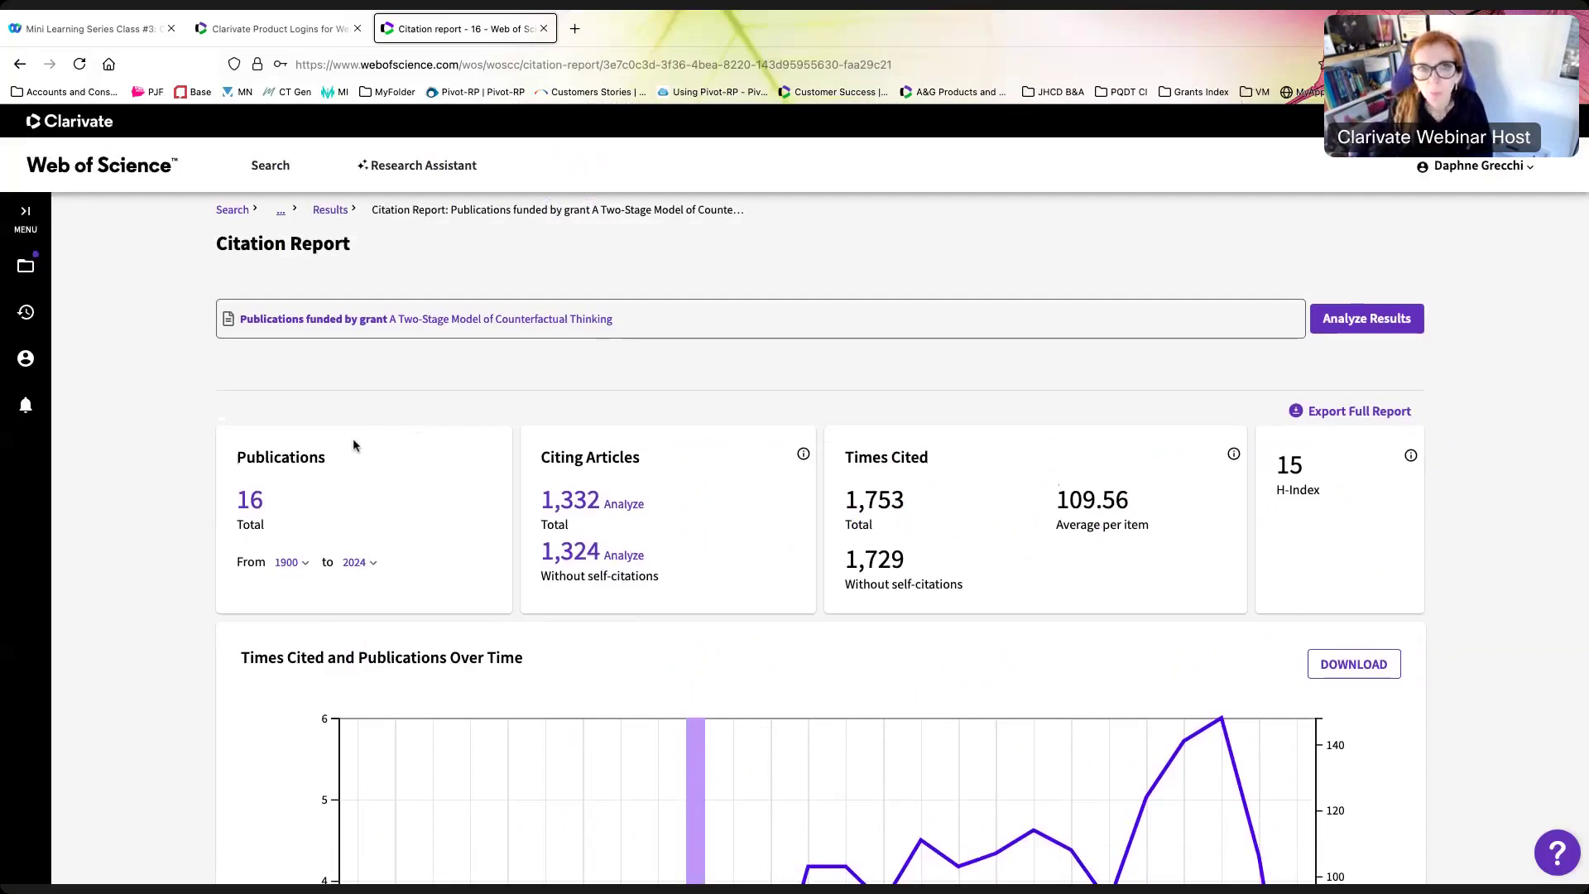
# Return to the funded publications, open "Counterfactual thinking facilitates behavioral intentions" and dismiss the researcher profile tip
pyautogui.click(325, 212)
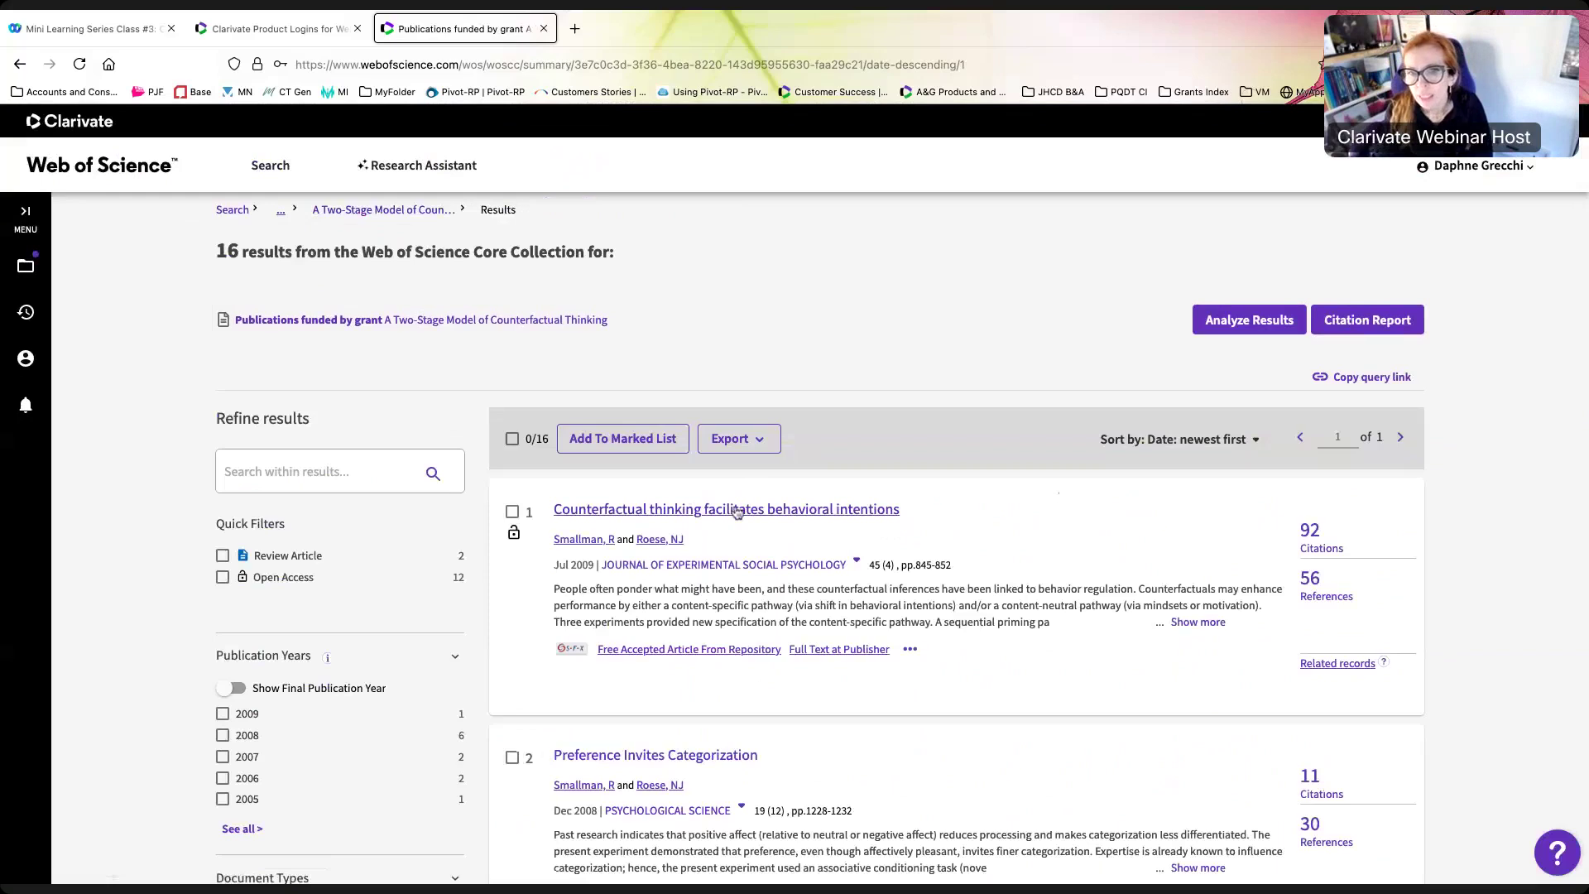
pyautogui.click(611, 515)
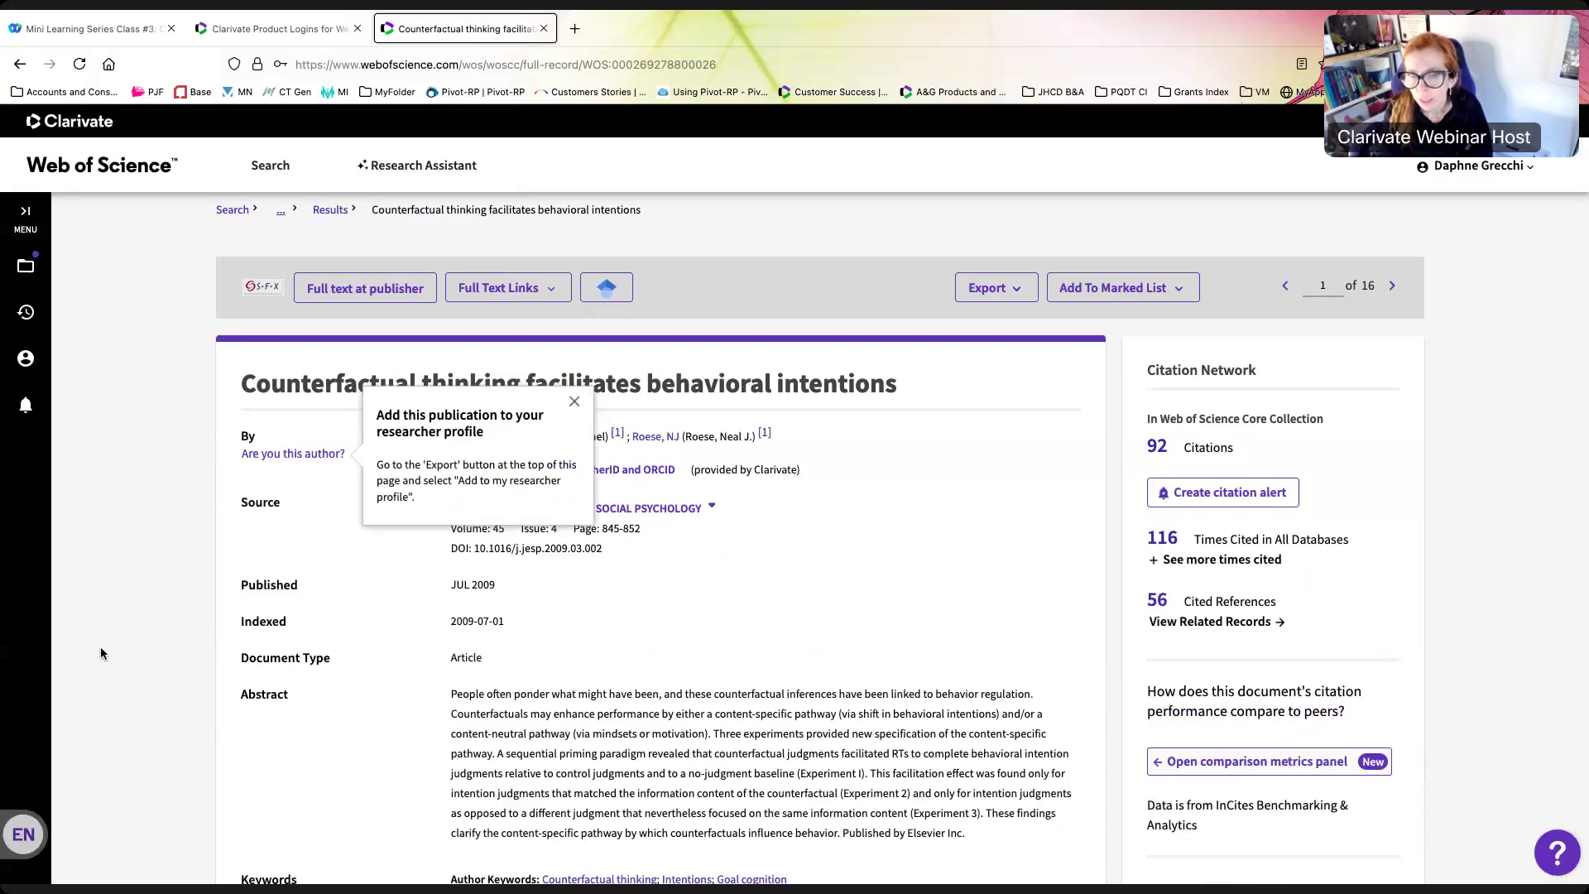
pyautogui.click(575, 402)
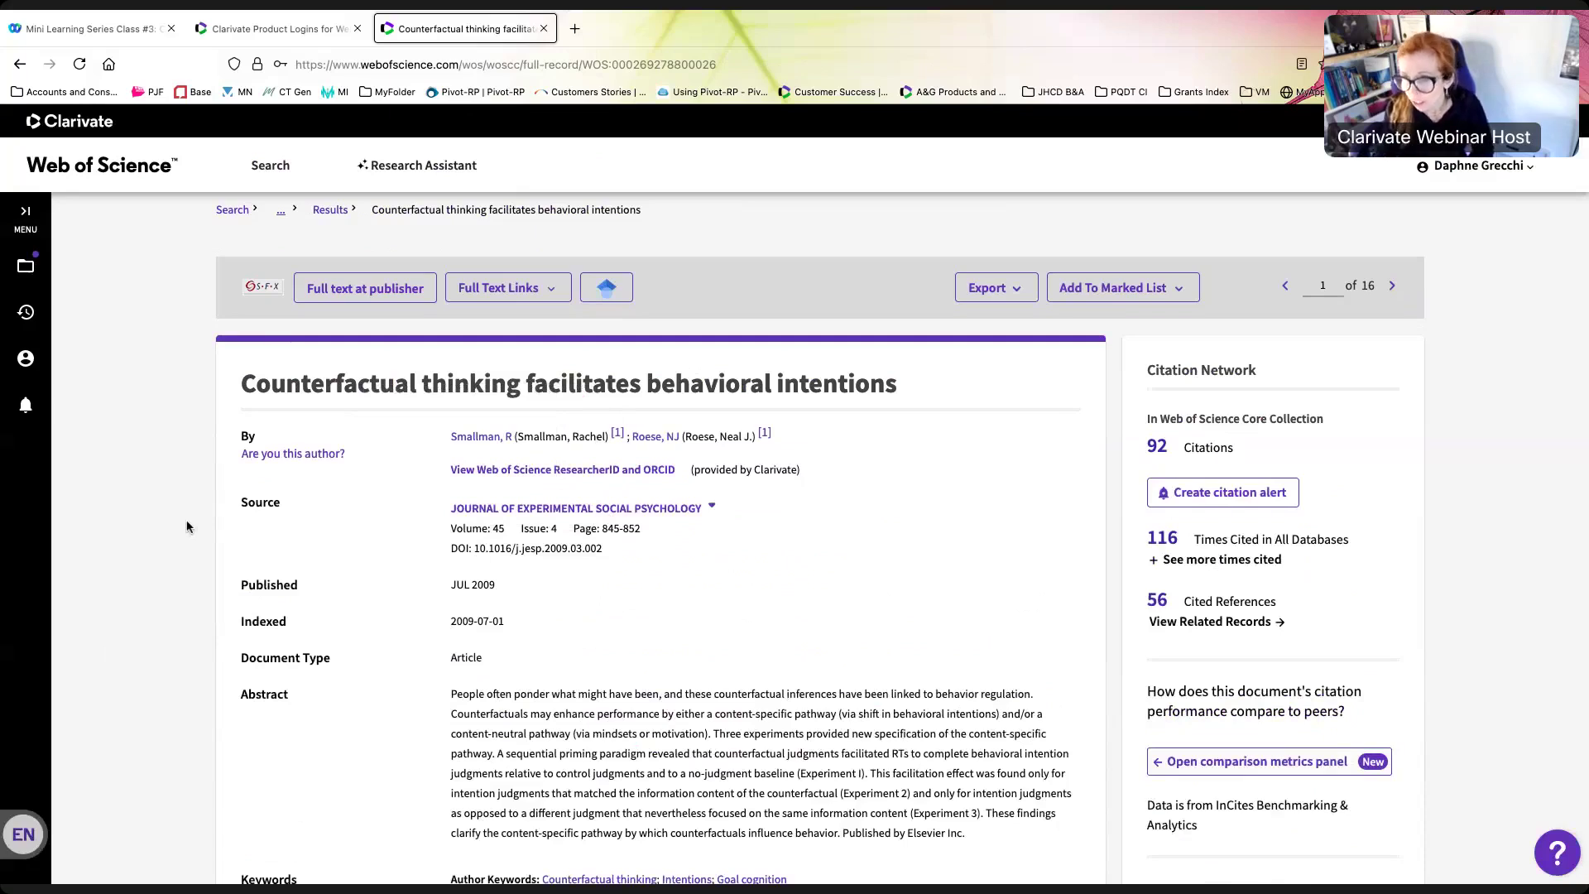
# Examine the article record down to its Funding section and highlight the agency NIH National Institute of Mental Health (NIMH)
pyautogui.scroll(-3, 187, 527)
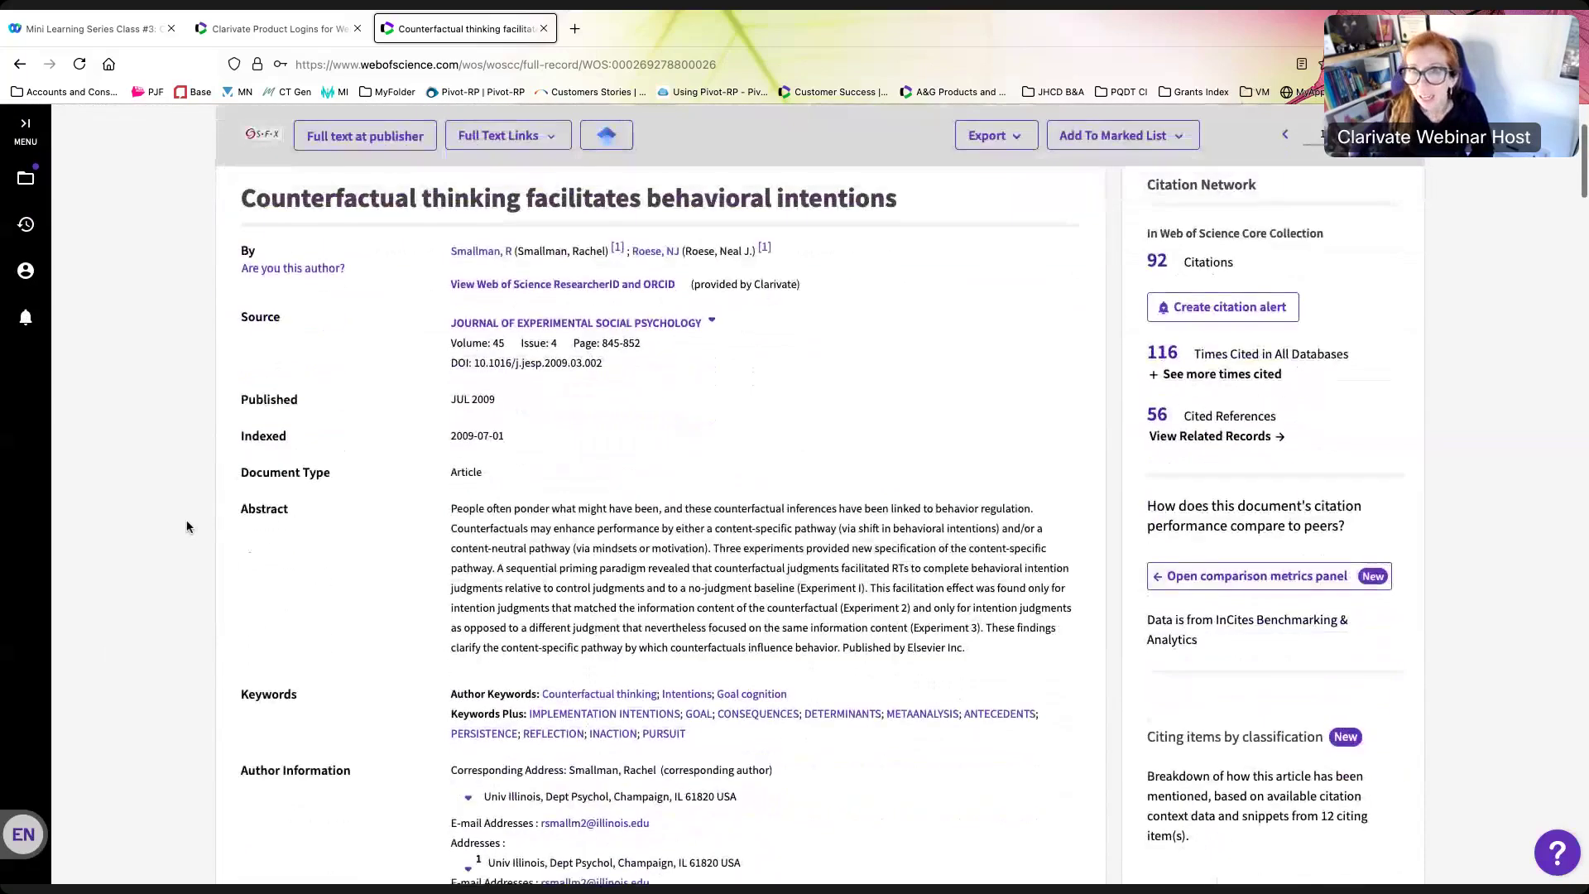
pyautogui.scroll(2, 187, 526)
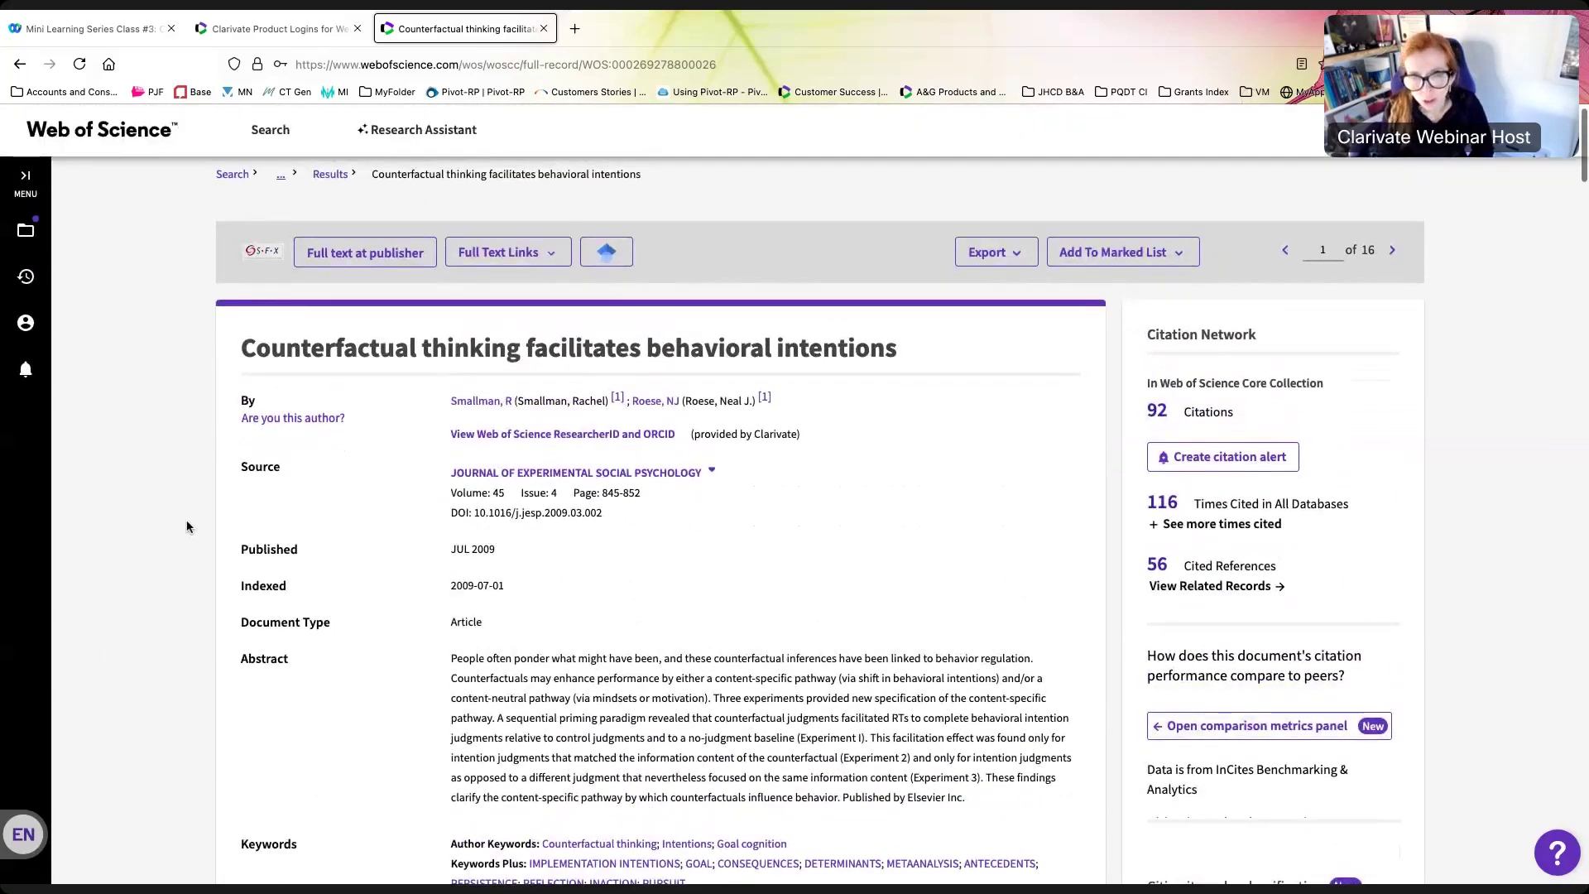
pyautogui.scroll(-1, 186, 526)
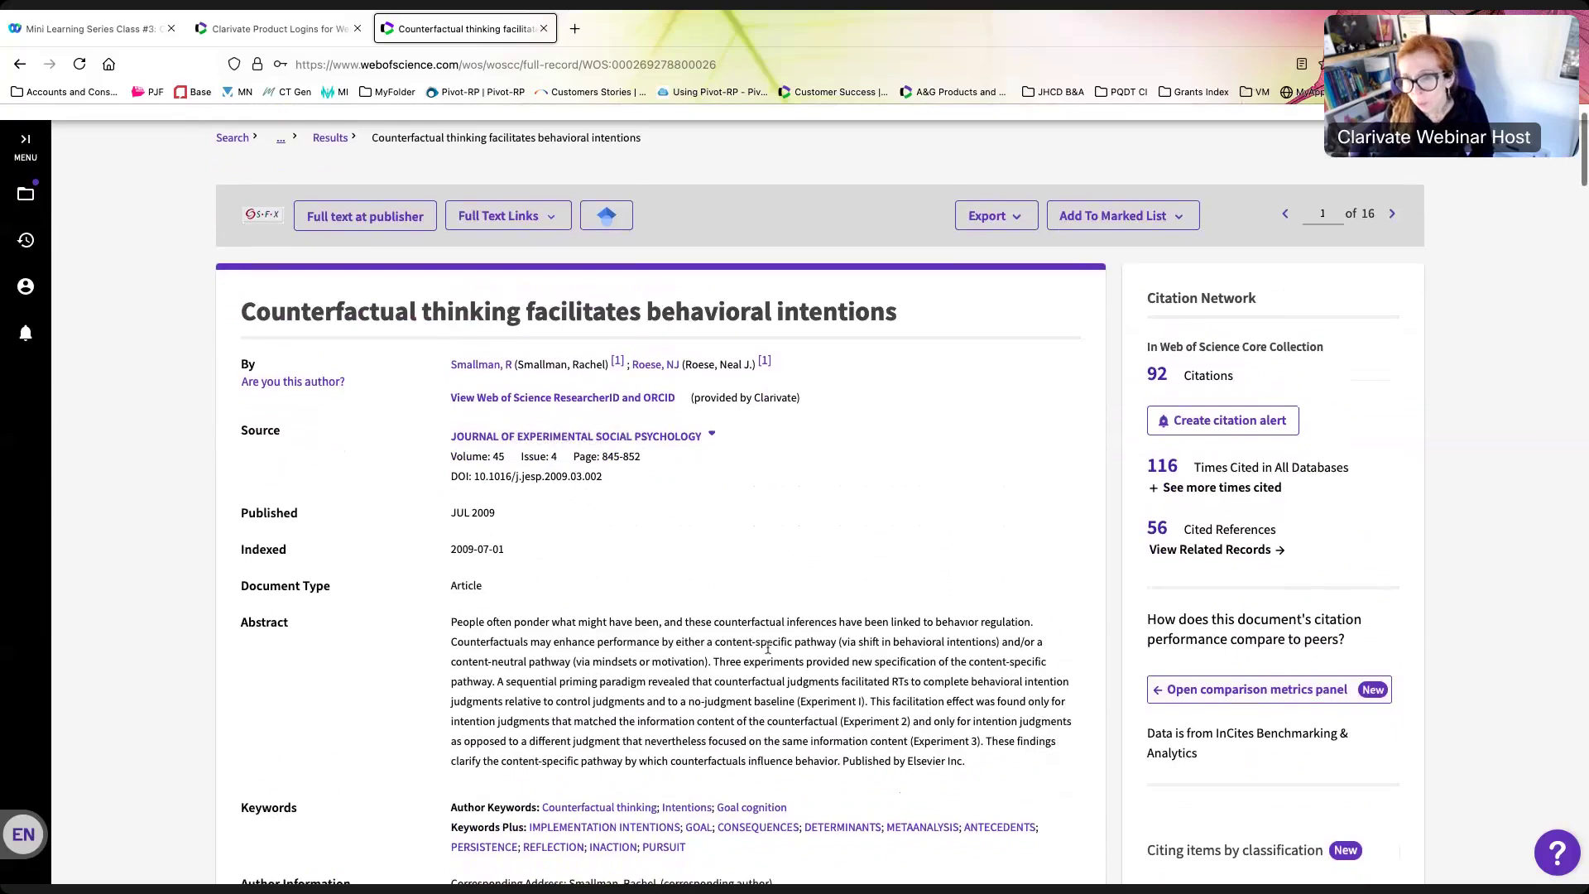
pyautogui.scroll(-1, 768, 647)
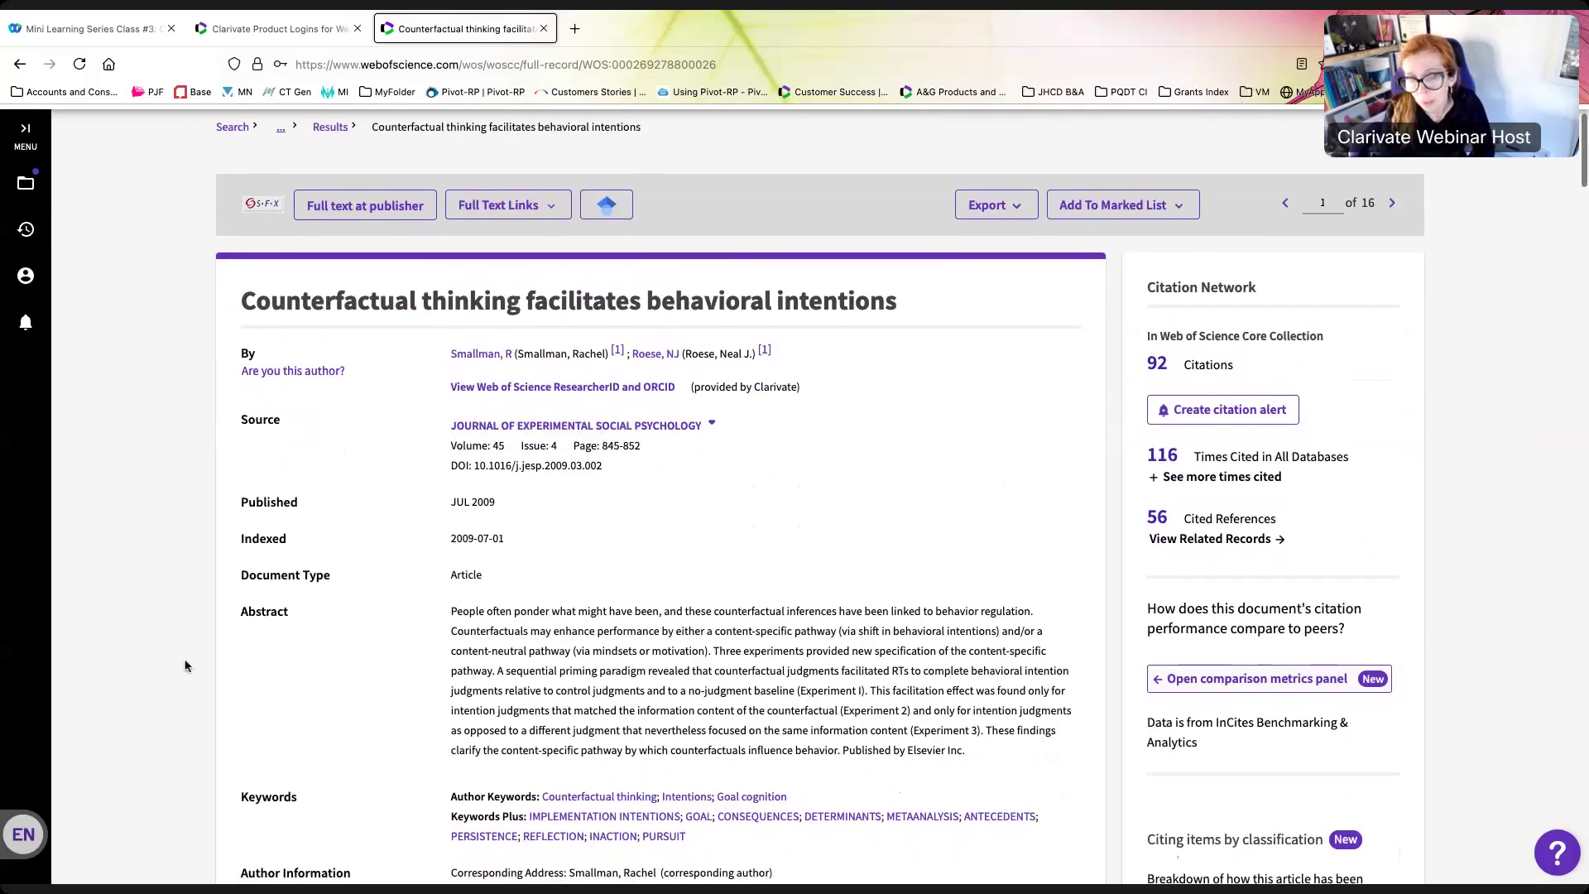
pyautogui.scroll(-5, 438, 630)
pyautogui.scroll(-4, 440, 633)
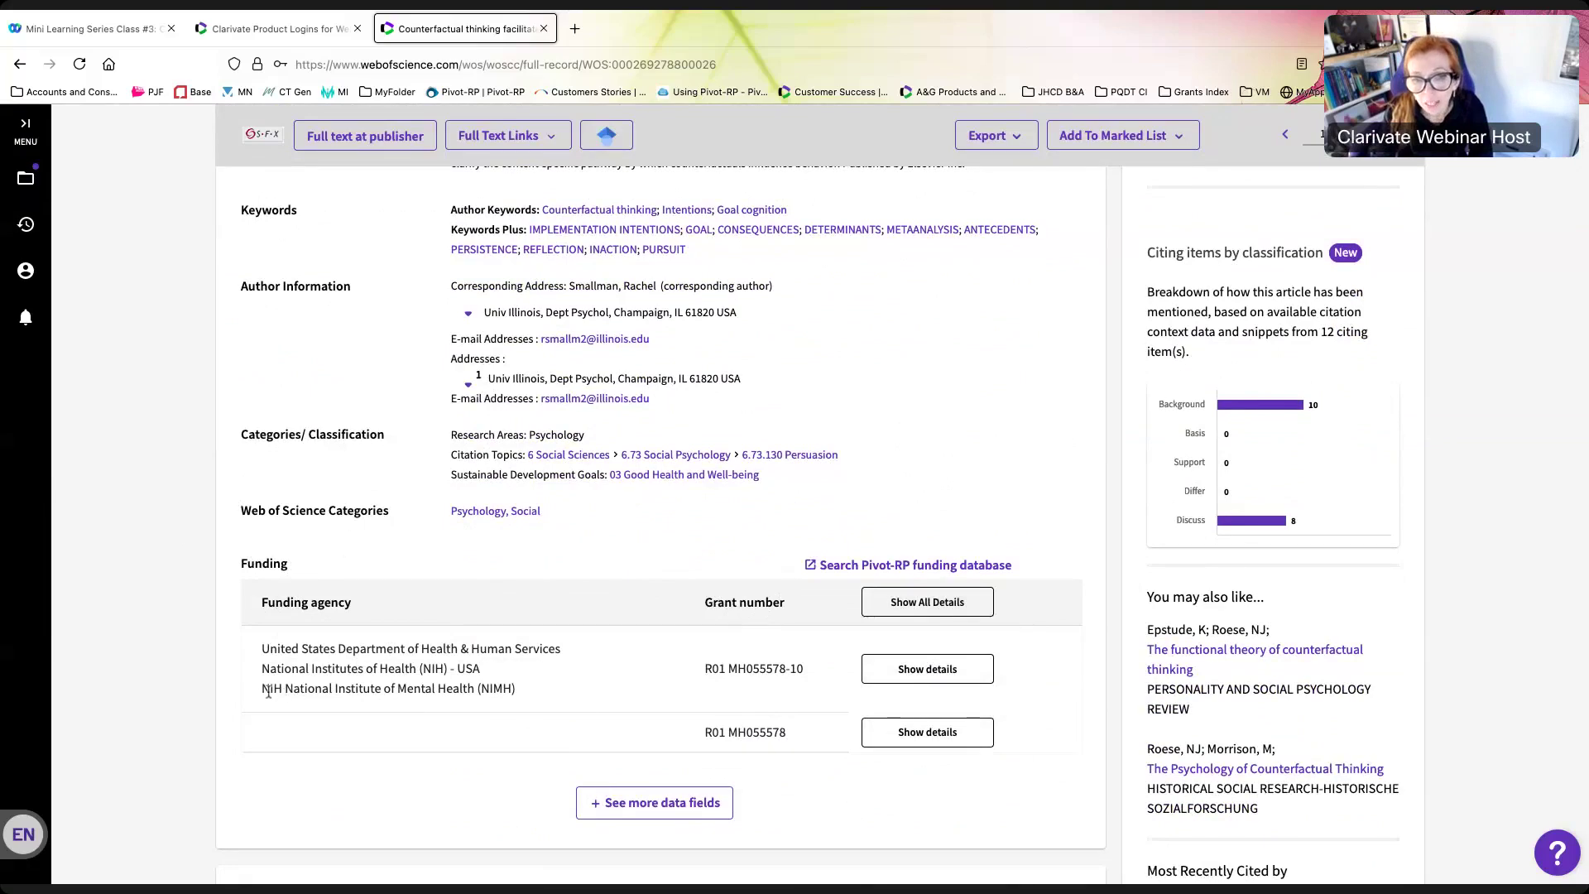
pyautogui.moveTo(264, 689); pyautogui.dragTo(502, 690)
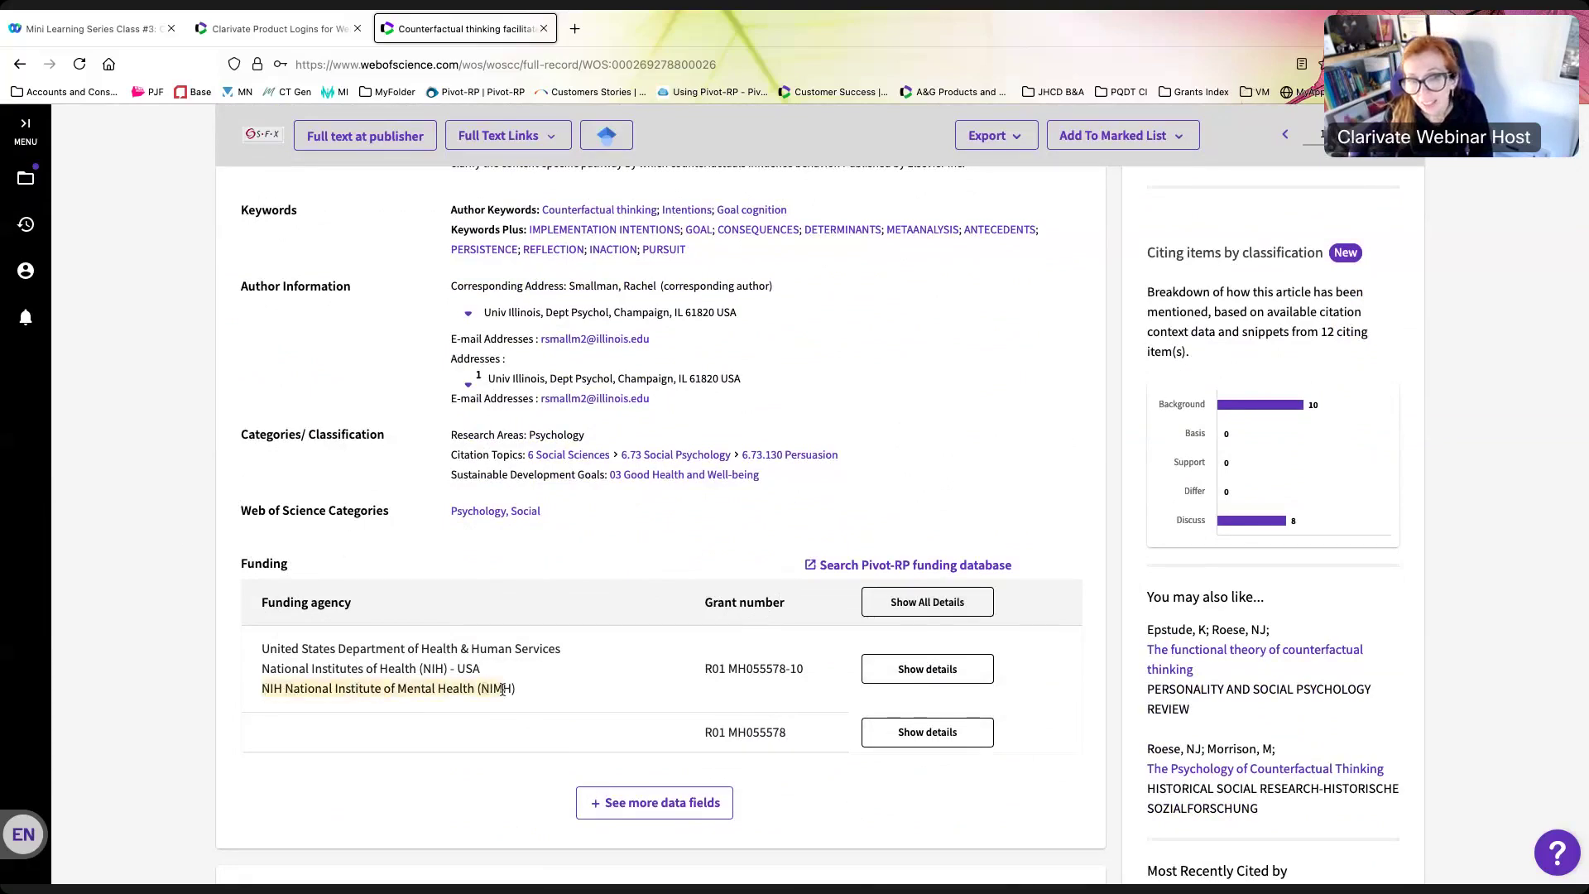